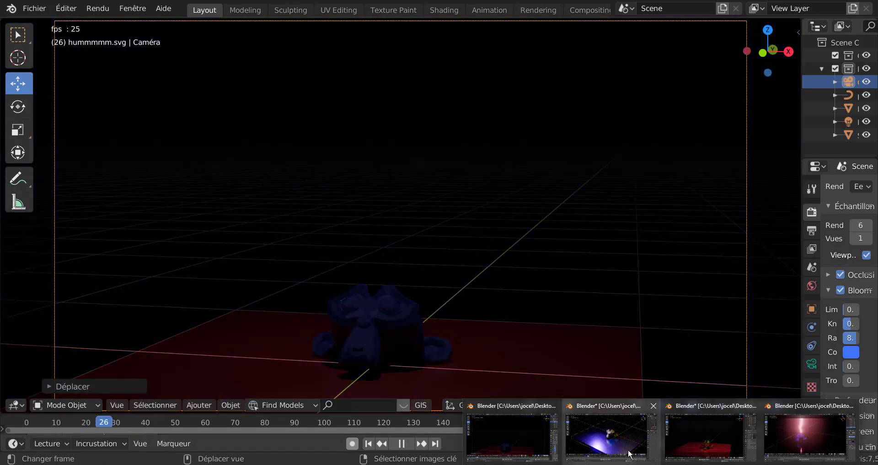
Look through the open example lightning scenes and play the animation of the red lightning scene.
left_click(613, 446)
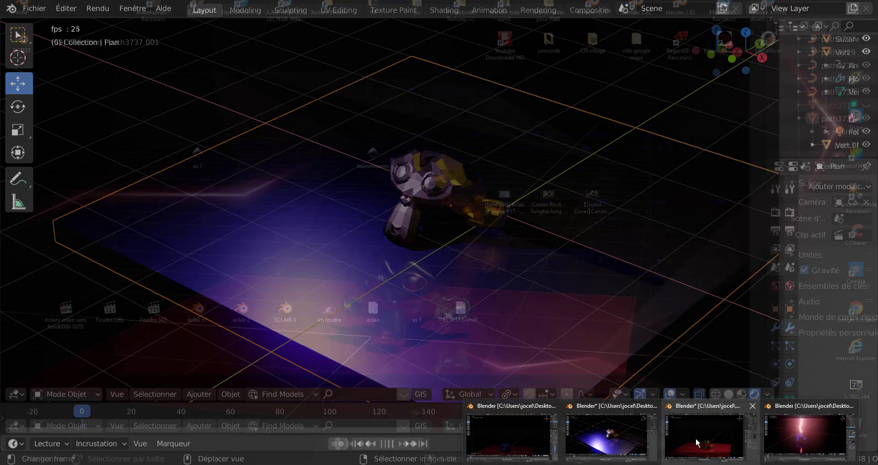
mouse_move(699, 438)
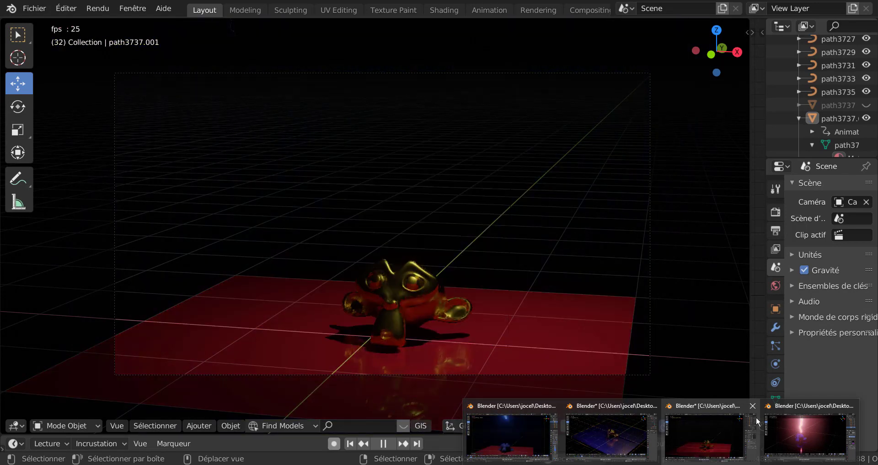
left_click(809, 434)
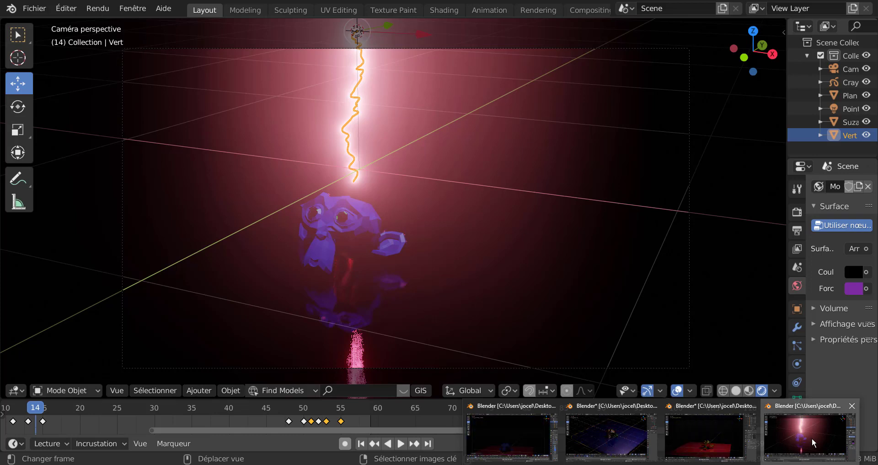
left_click(807, 444)
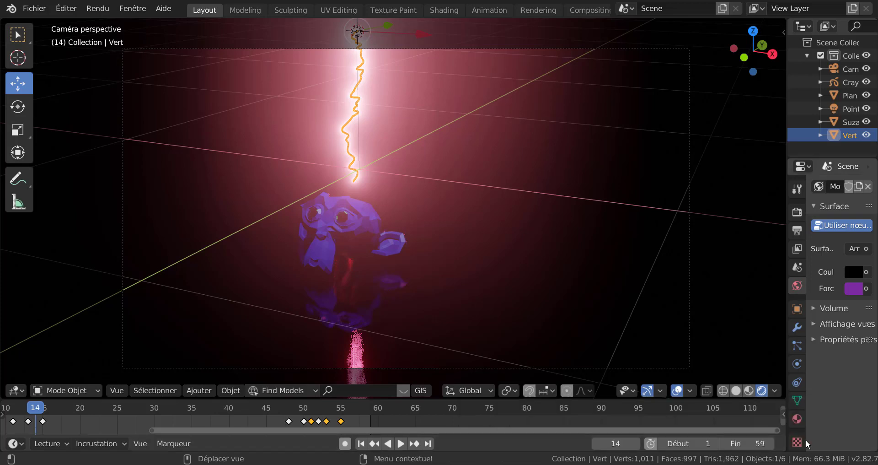
left_click(401, 443)
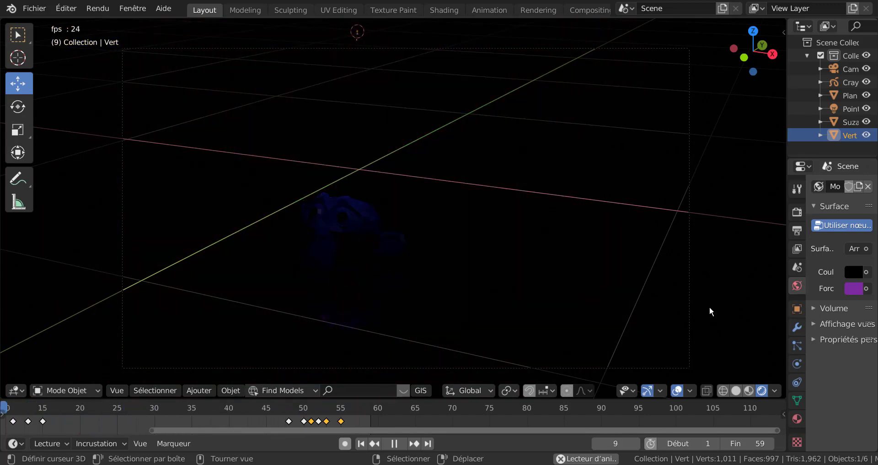
left_click(699, 314)
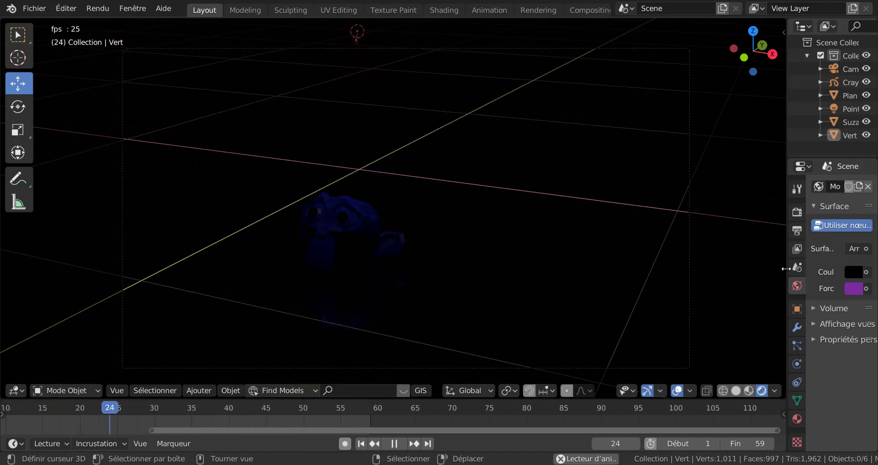
Inspect the driver on the emission strength of the lightning mesh's material.
left_click_drag(786, 268, 666, 303)
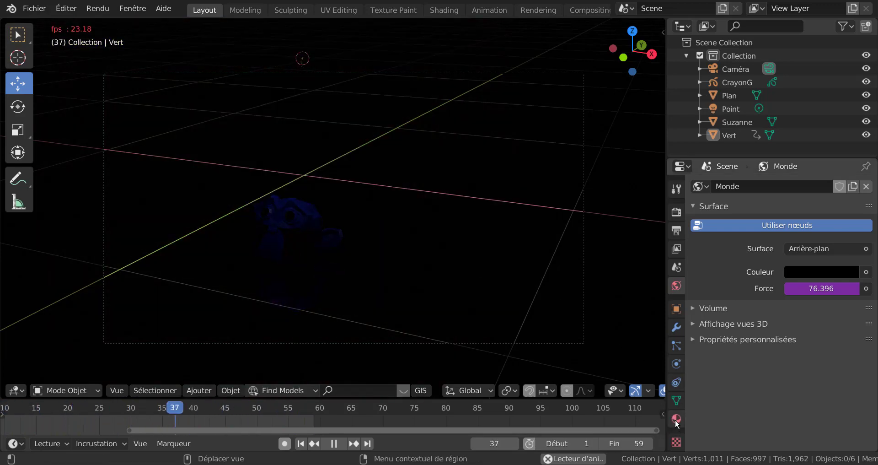
left_click(675, 418)
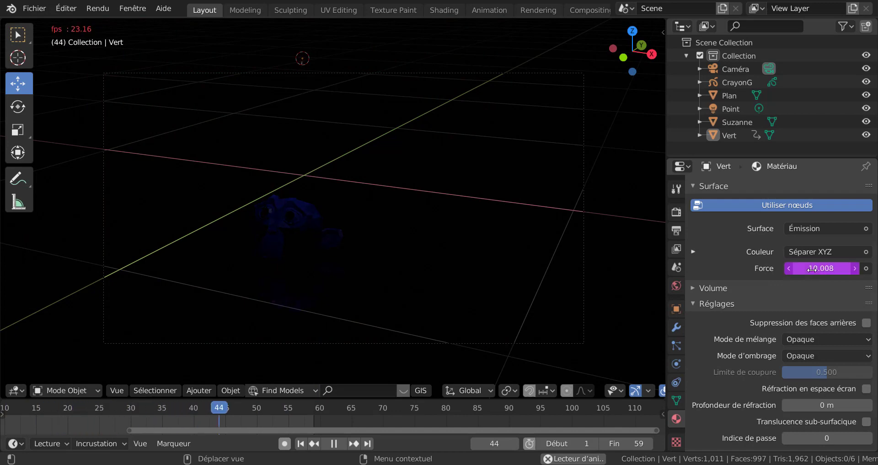
right_click(812, 269)
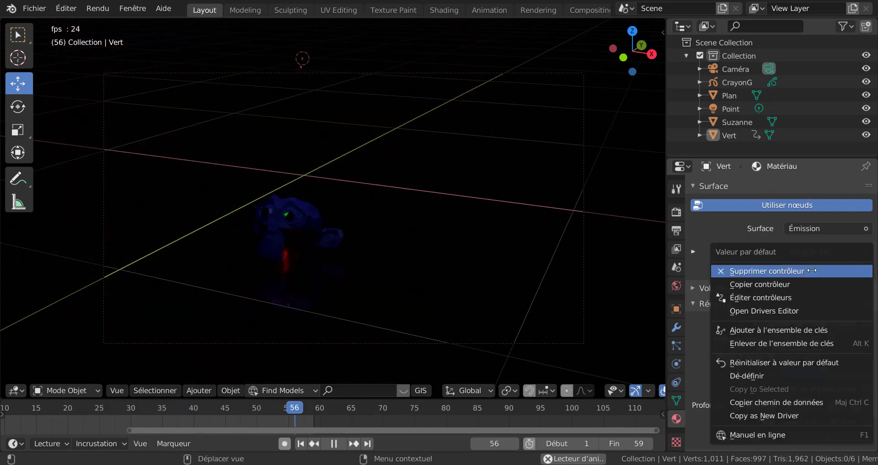
left_click(778, 297)
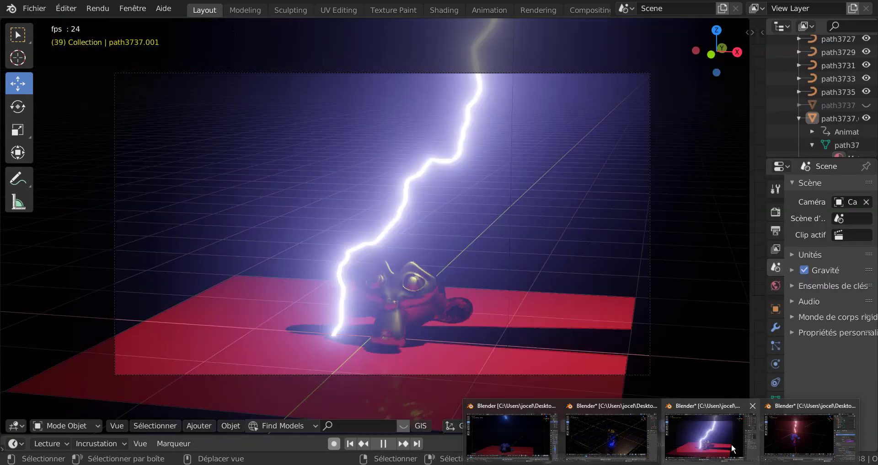
mouse_move(732, 448)
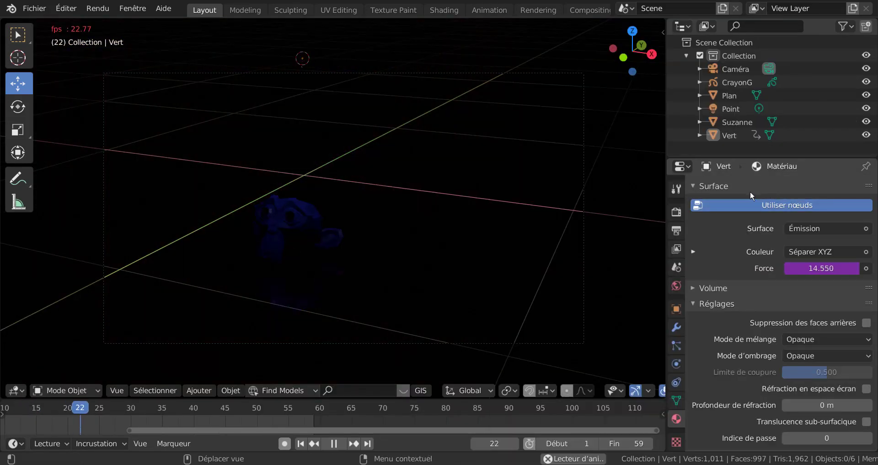
Examine the example's Eevee render settings, including the Bloom colour.
left_click(678, 211)
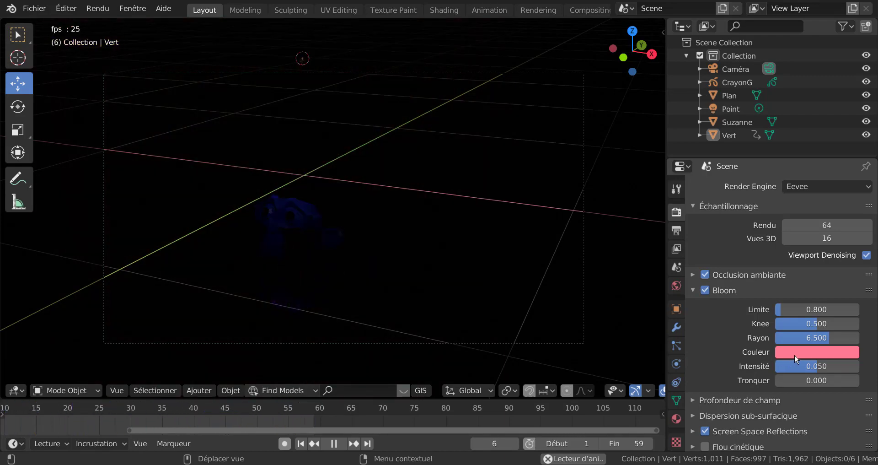
left_click(795, 353)
left_click(822, 205)
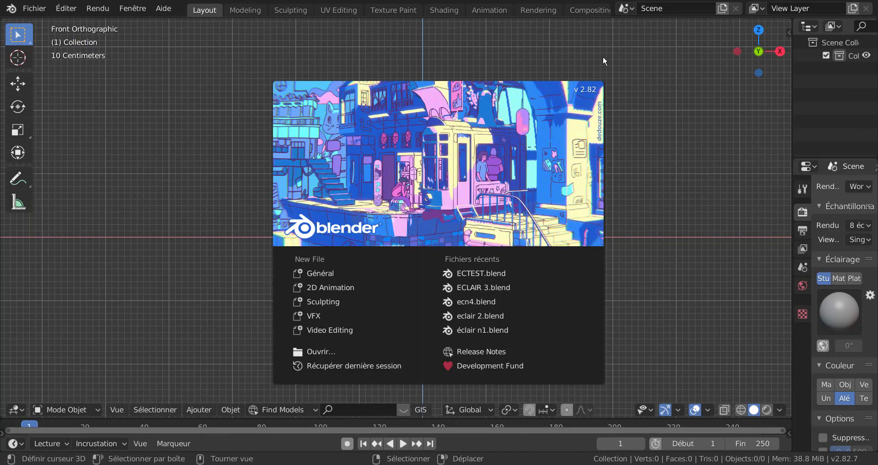
Dismiss the splash screen to start from the empty scene.
left_click(710, 195)
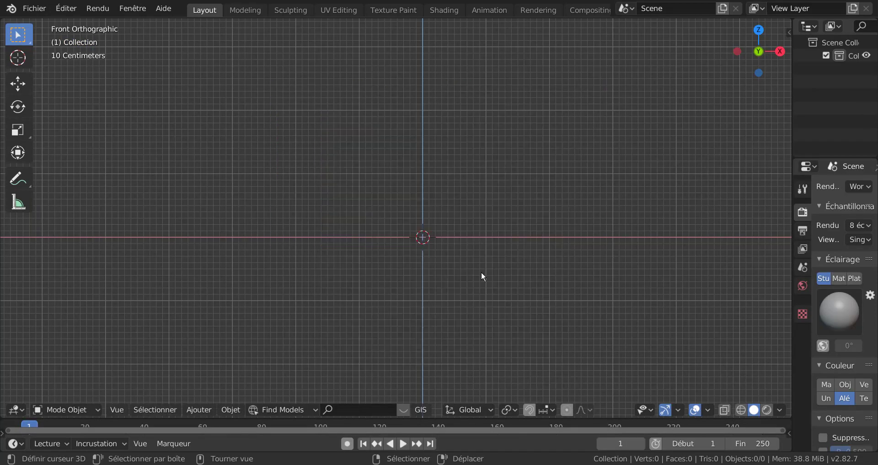
left_click(222, 410)
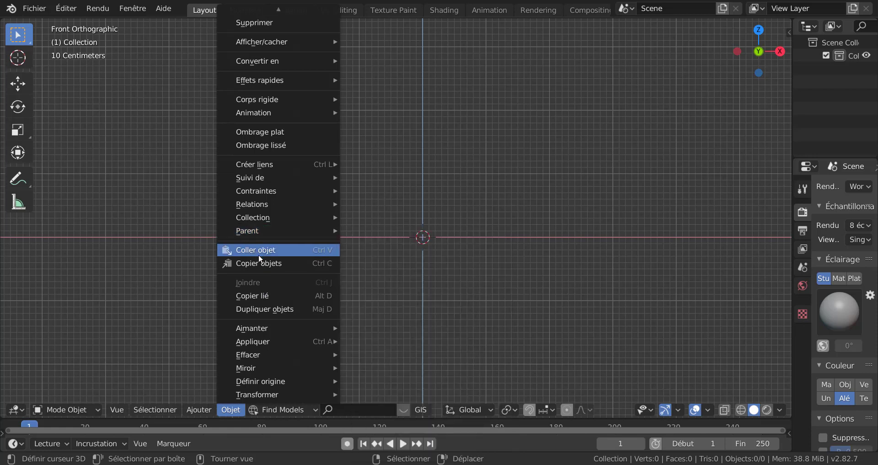
mouse_move(259, 189)
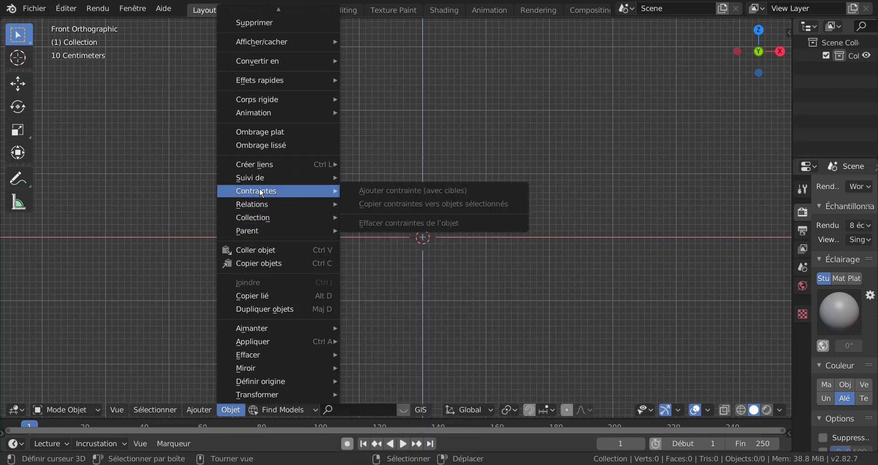
mouse_move(265, 229)
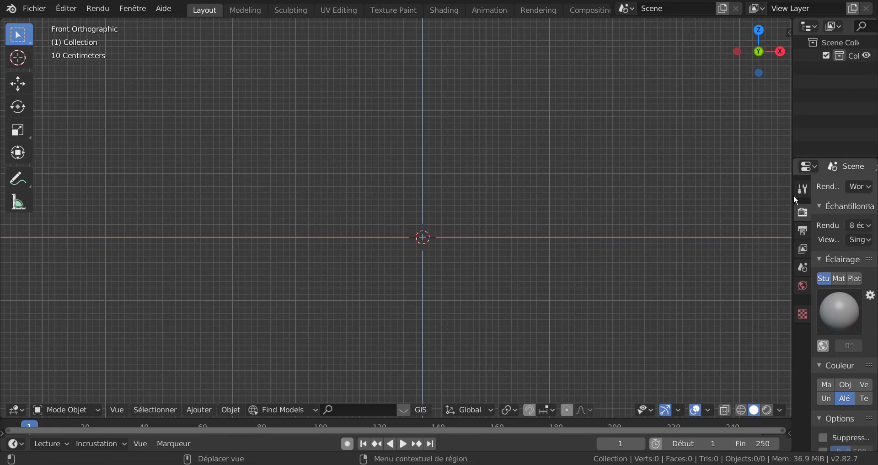
Set the render engine to Eevee and enable ambient occlusion, Bloom and Screen Space Reflections.
left_click_drag(792, 197, 685, 199)
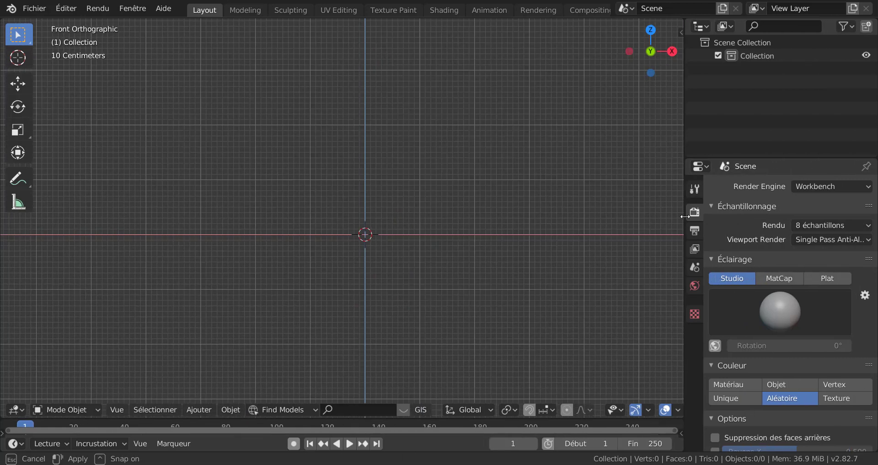
left_click(842, 186)
left_click(824, 202)
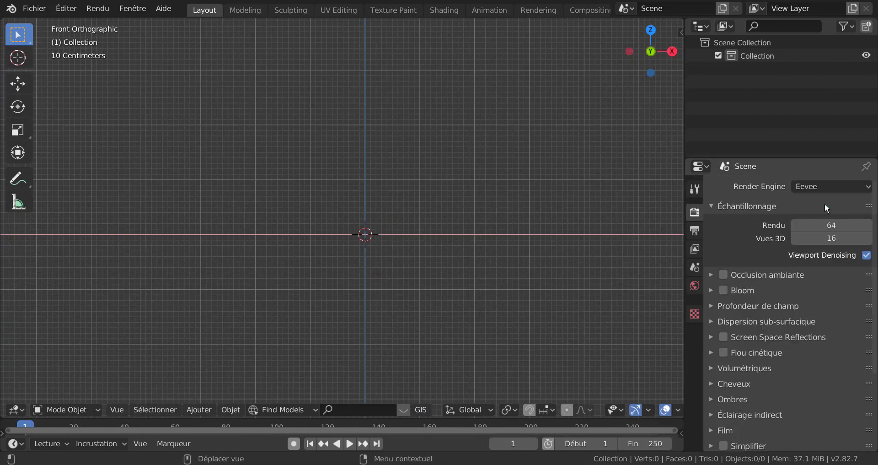
left_click(725, 274)
left_click(723, 291)
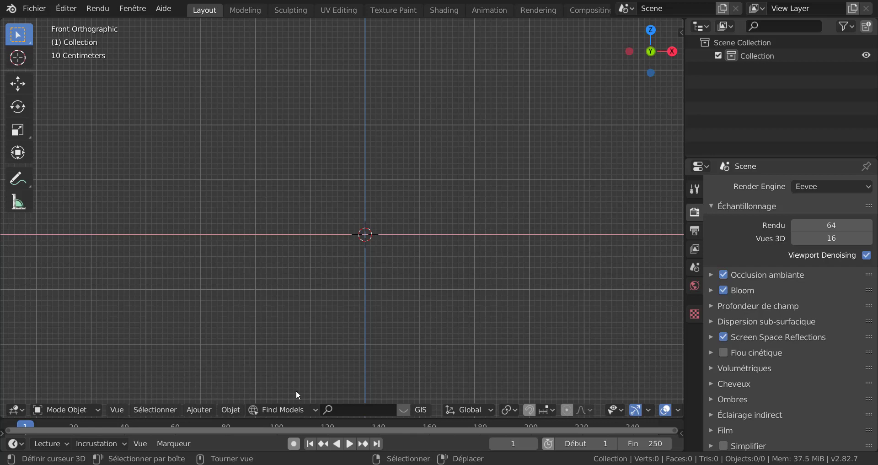
Add a single-vertex mesh at the origin and use vertex selection mode for editing it.
left_click(201, 410)
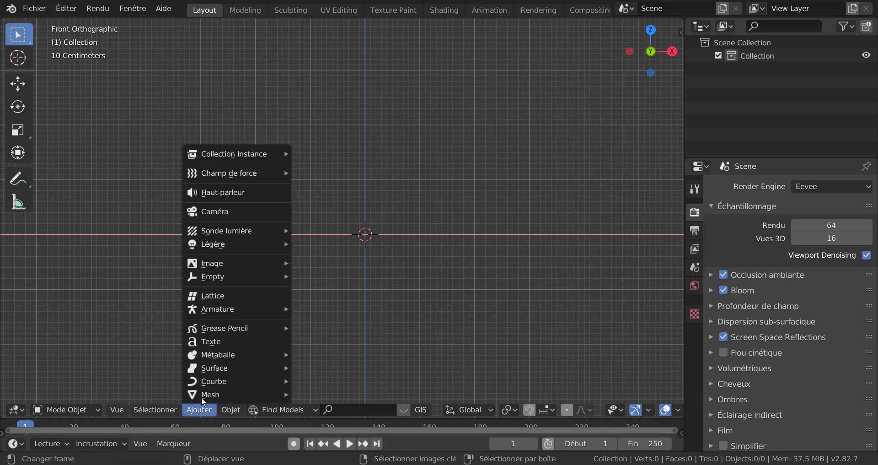
mouse_move(202, 395)
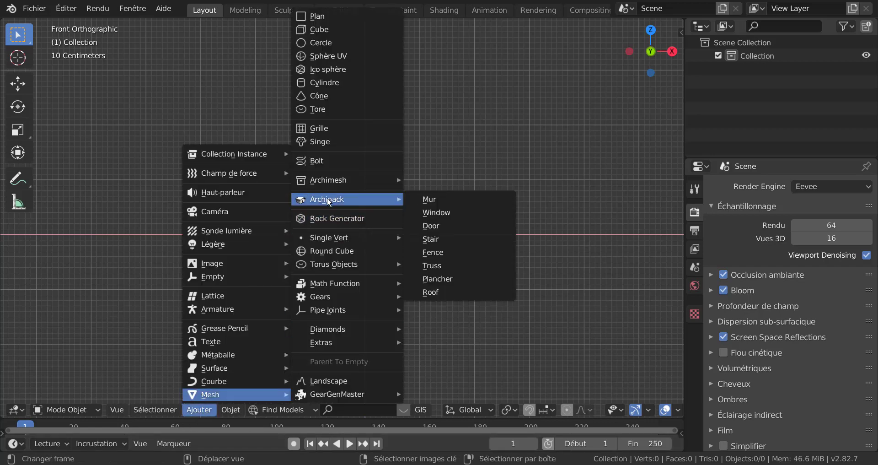
mouse_move(336, 243)
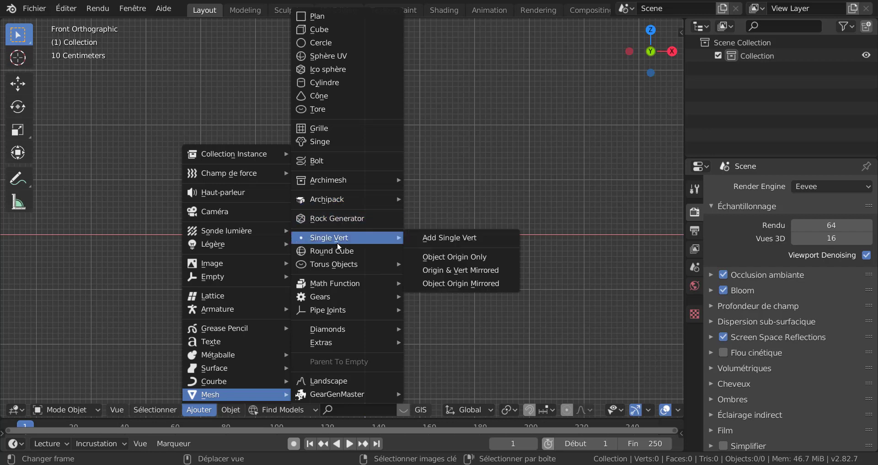
left_click(450, 240)
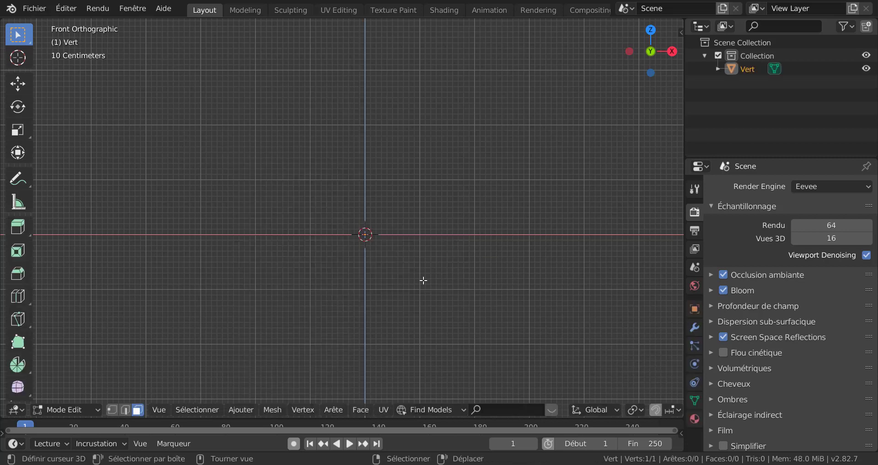
scroll(325, 277, "up", 1)
scroll(324, 277, "up", 1)
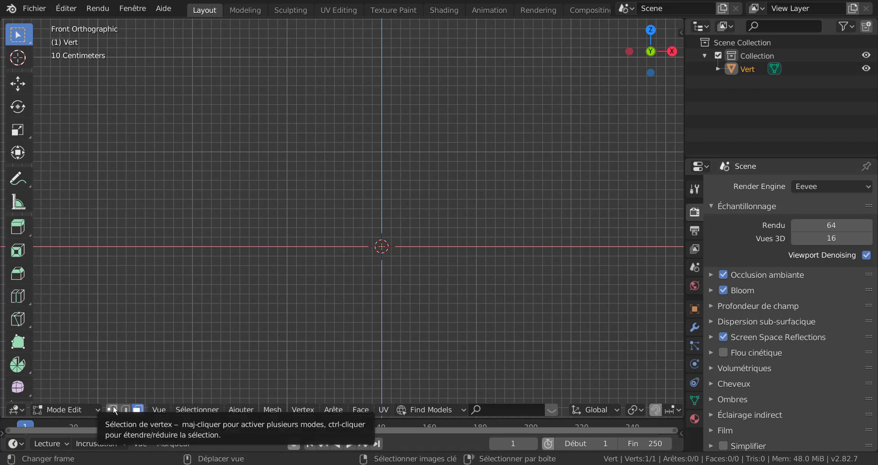
left_click(112, 409)
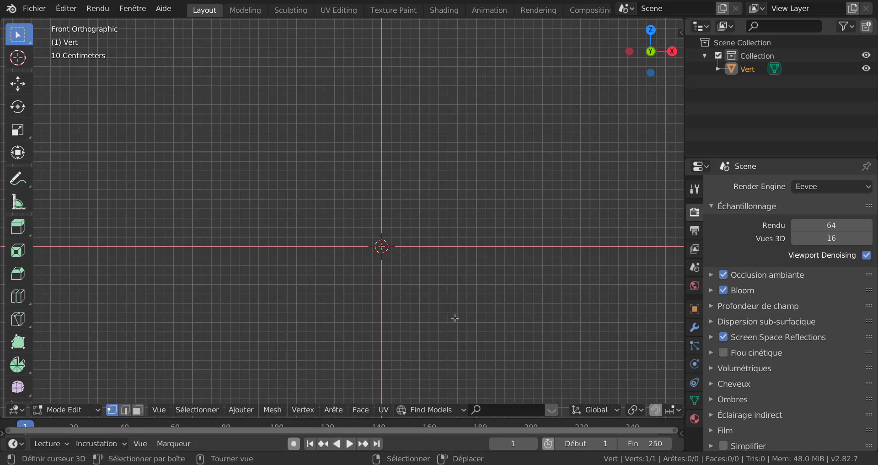
scroll(455, 318, "up", 1)
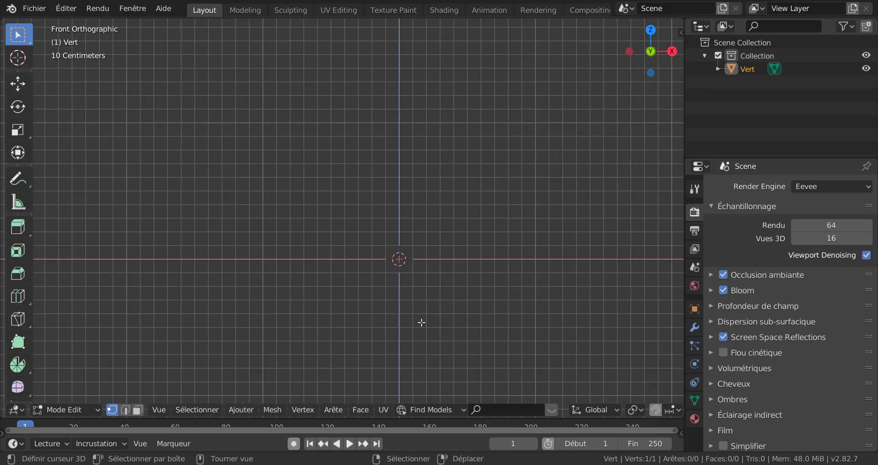
Move the single vertex straight up along the global Z axis by about 1.1 m.
key("g")
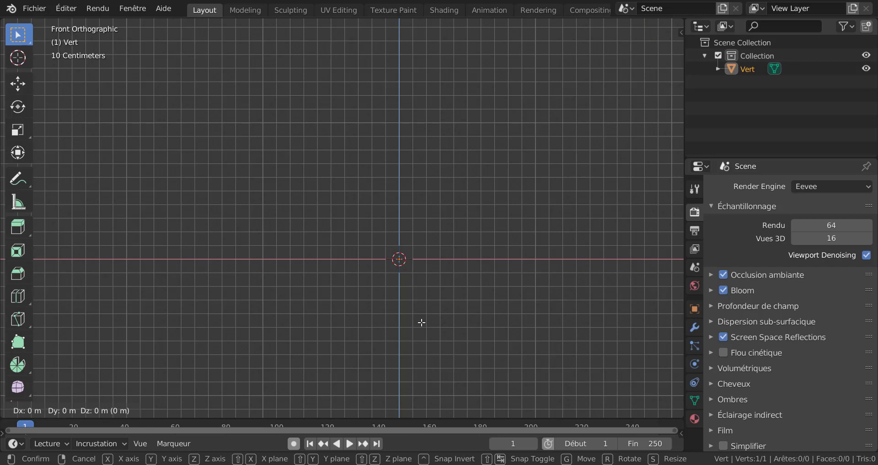
key("z")
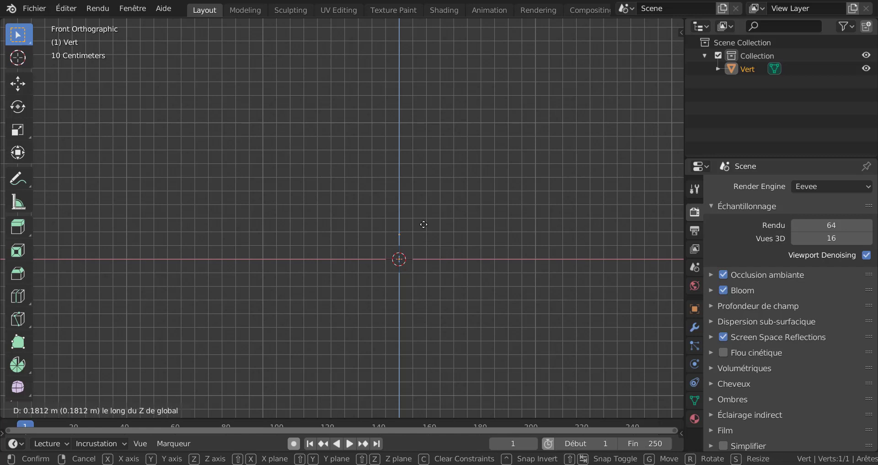
left_click(414, 172)
scroll(434, 166, "up", 3)
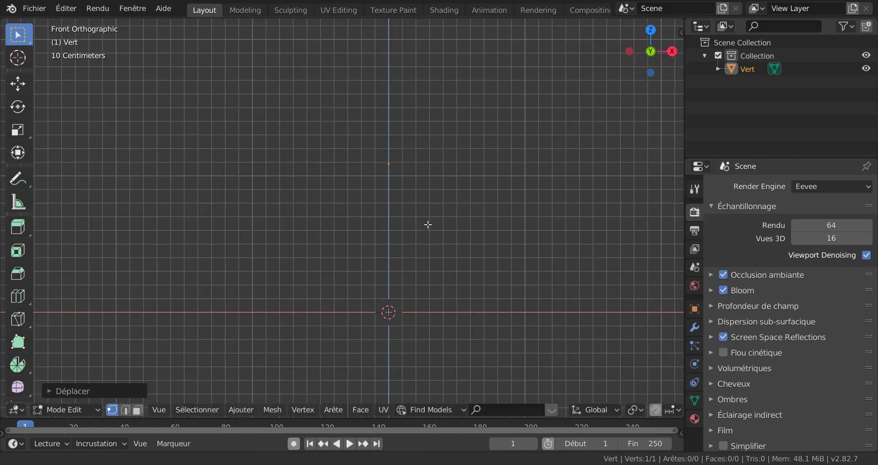
scroll(465, 179, "down", 3)
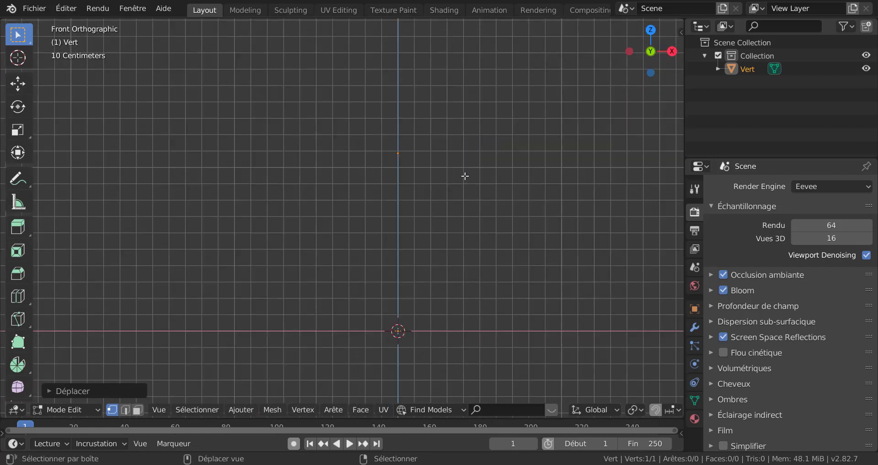
Extrude the vertex repeatedly into a zigzag trunk of 16 short segments descending about 0.35 m along the Z axis.
key("e")
left_click(433, 168)
key("e")
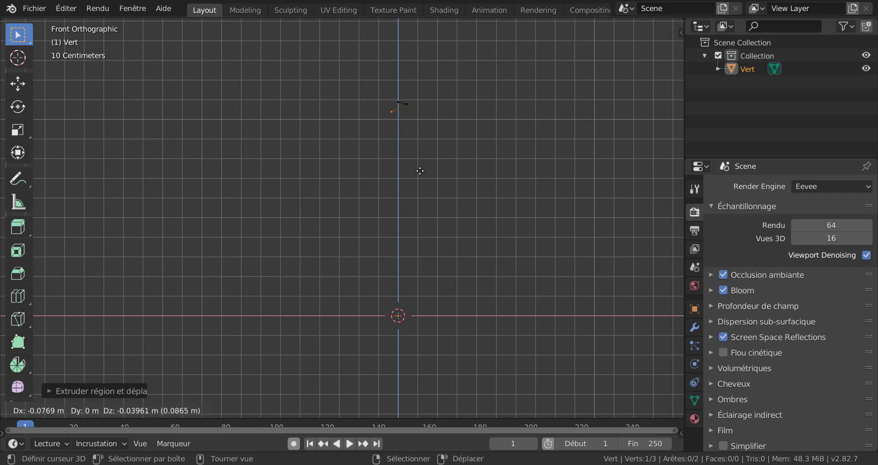
left_click(419, 171)
key("e")
left_click(429, 176)
key("e")
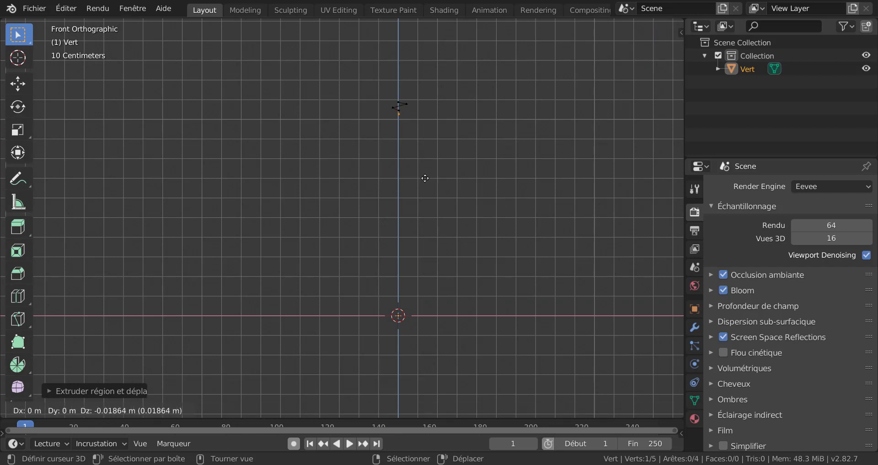
left_click(421, 186)
key("e")
left_click(428, 188)
key("e")
left_click(430, 192)
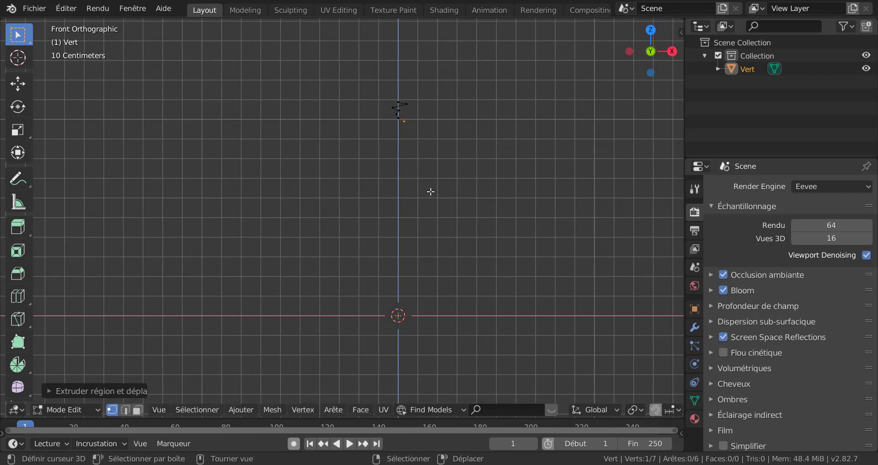
key("e")
left_click(418, 194)
key("e")
left_click(430, 196)
key("e")
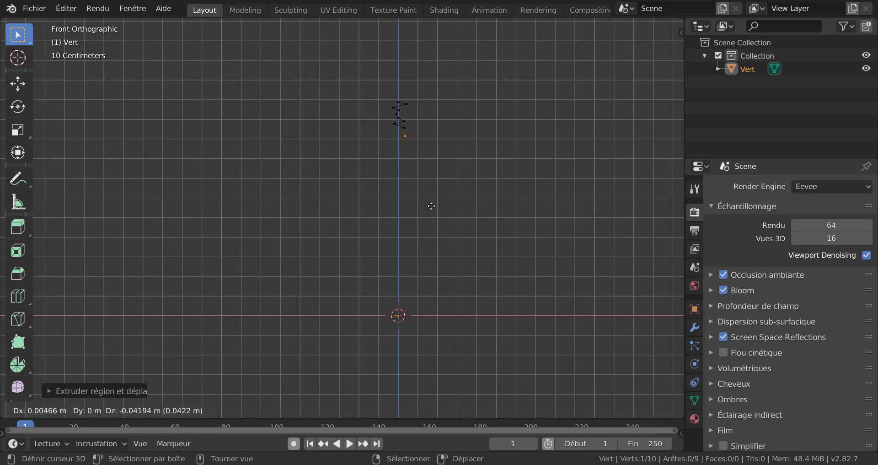
left_click(431, 206)
key("e")
left_click(438, 204)
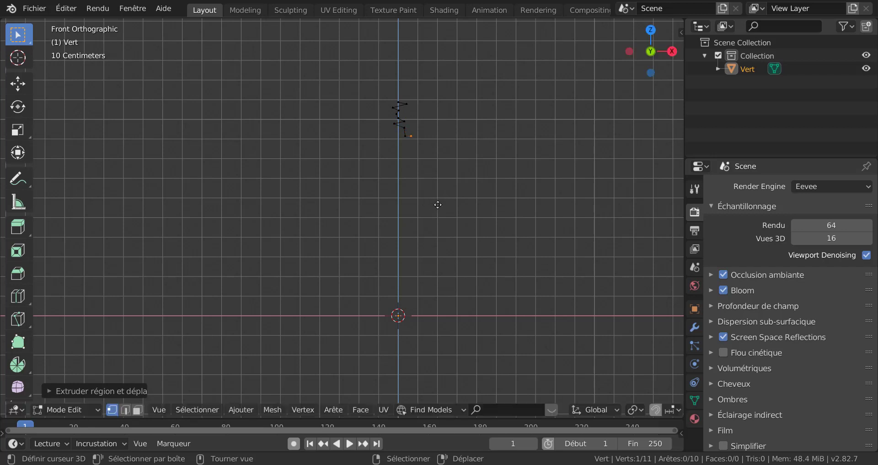
key("e")
left_click(433, 210)
key("e")
left_click(432, 210)
key("e")
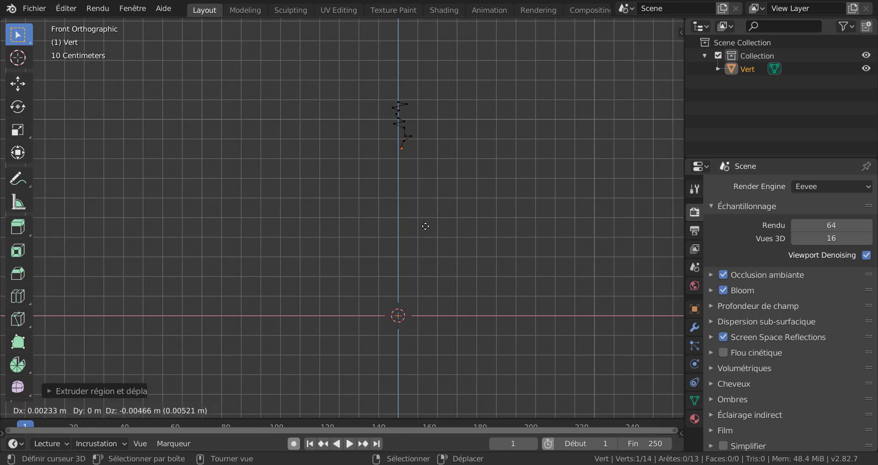
left_click(431, 228)
key("e")
left_click(424, 244)
key("e")
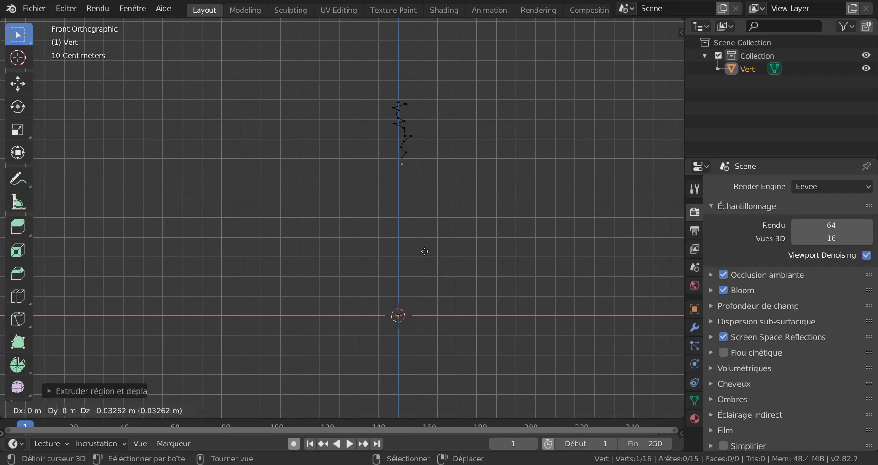
left_click(425, 251)
key("e")
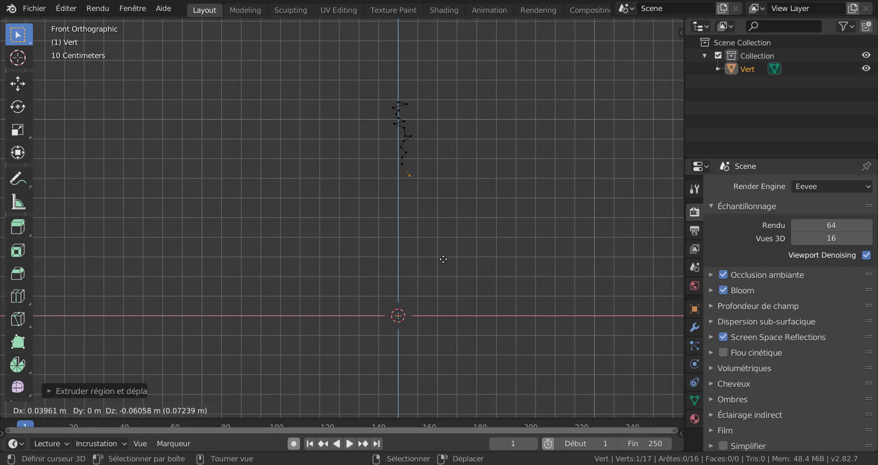
left_click(429, 256)
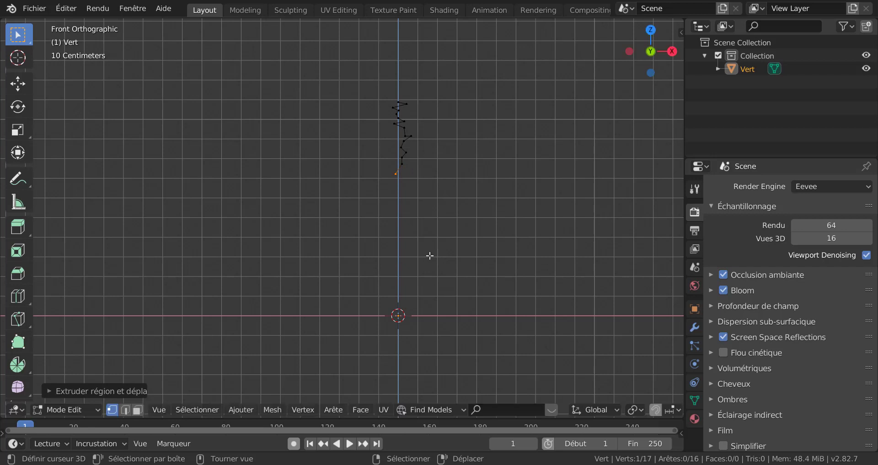
Continue extruding from the trunk's lower end with 13 more jagged segments, veering down to the right of the Z axis.
scroll(430, 254, "up", 3)
key("e")
left_click(465, 207)
key("e")
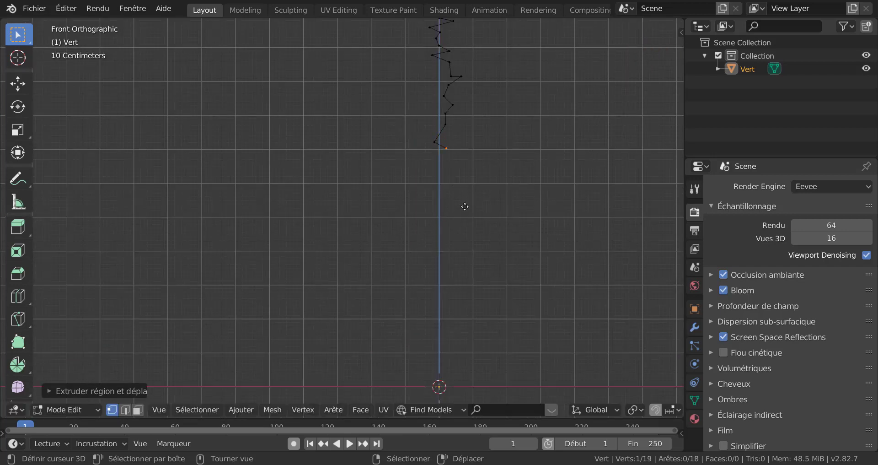
left_click(463, 211)
key("e")
left_click(465, 224)
key("e")
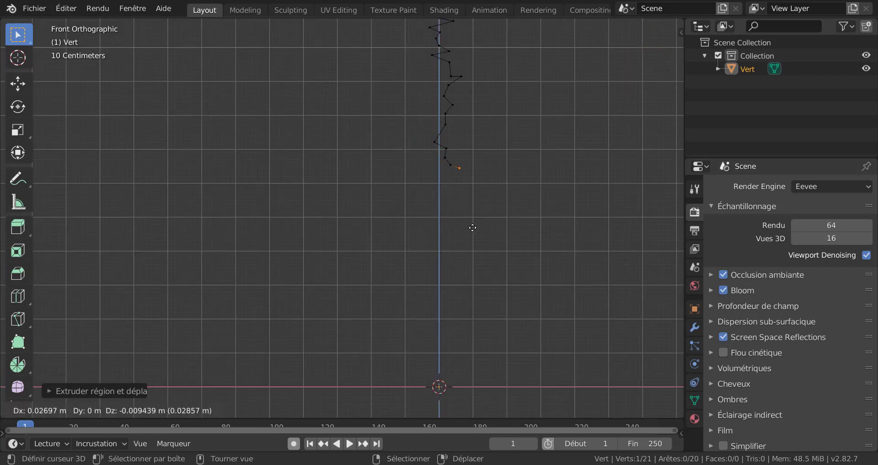
left_click(471, 228)
key("e")
left_click(469, 240)
key("e")
left_click(495, 248)
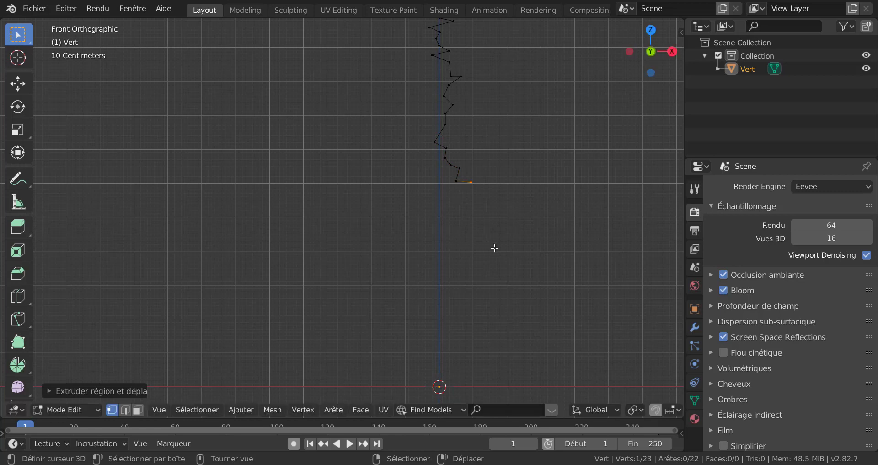
key("e")
left_click(496, 261)
key("e")
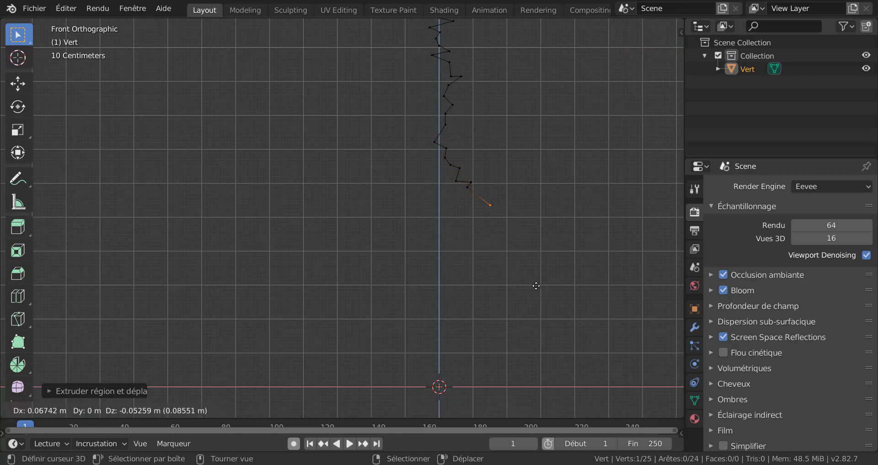
left_click(537, 288)
key("e")
left_click(555, 329)
key("e")
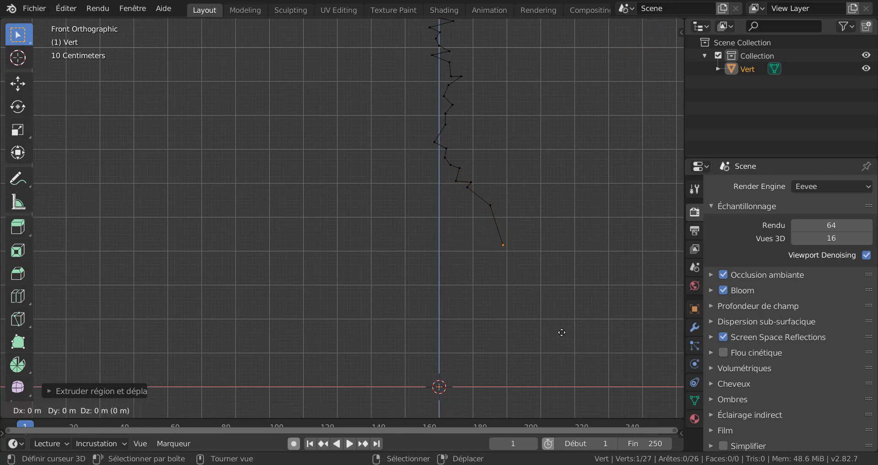
left_click(565, 335)
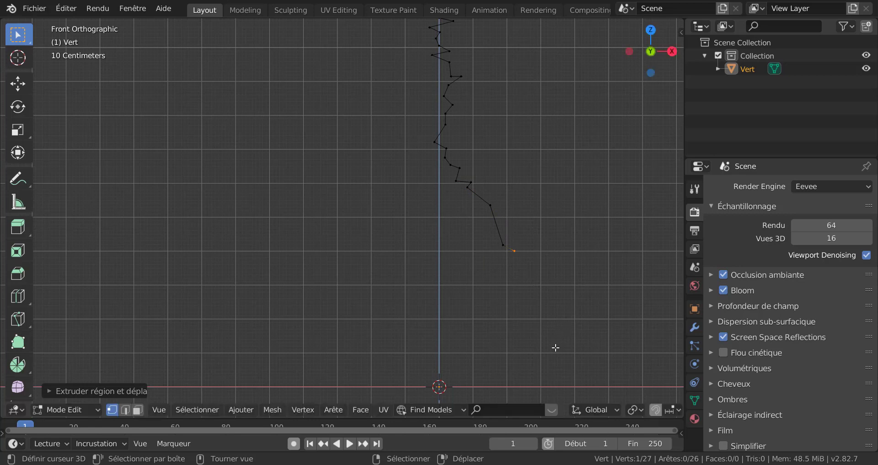
key("e")
left_click(528, 293)
key("e")
left_click(539, 294)
key("e")
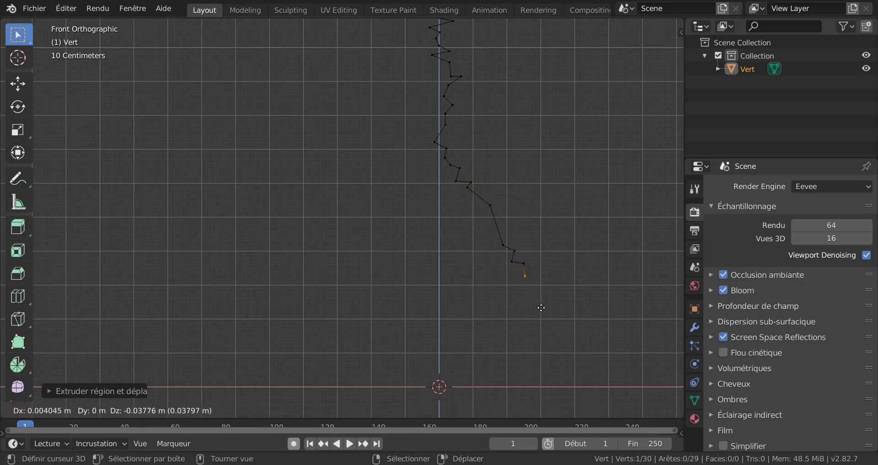
left_click(540, 307)
Extrude a second jagged branch of 12 segments from a mid-trunk vertex, descending to the left of the Z axis.
left_click(445, 124)
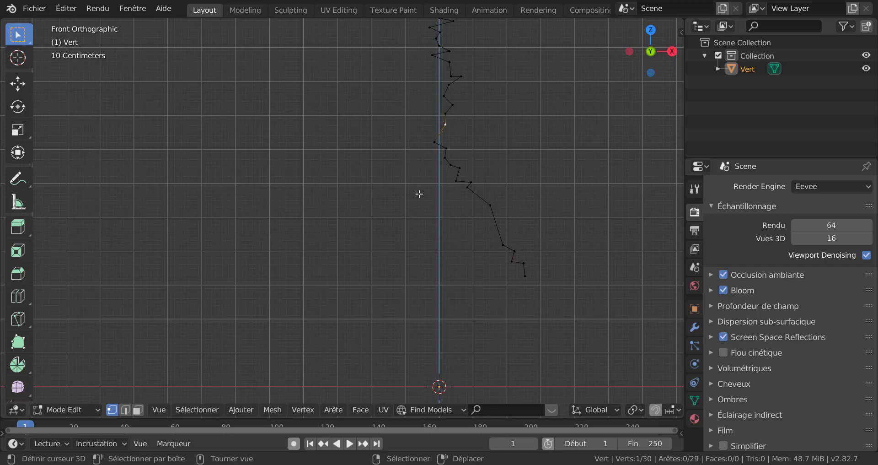
key("e")
left_click(418, 210)
key("e")
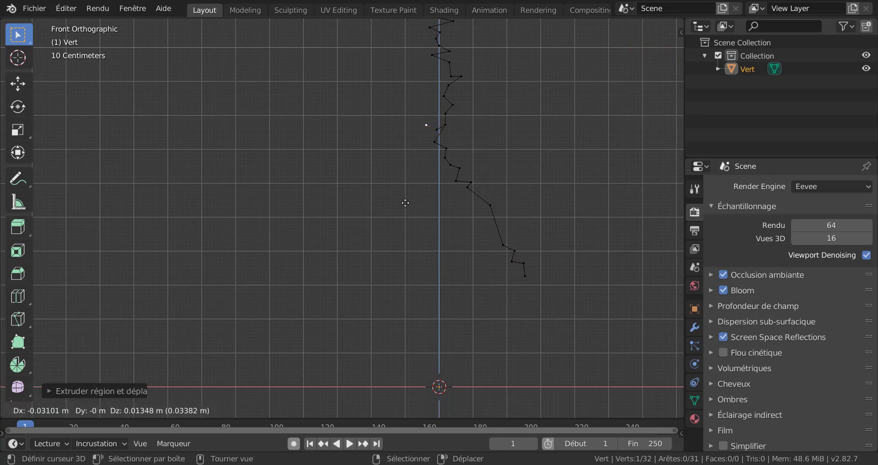
left_click(402, 208)
key("e")
left_click(392, 222)
key("e")
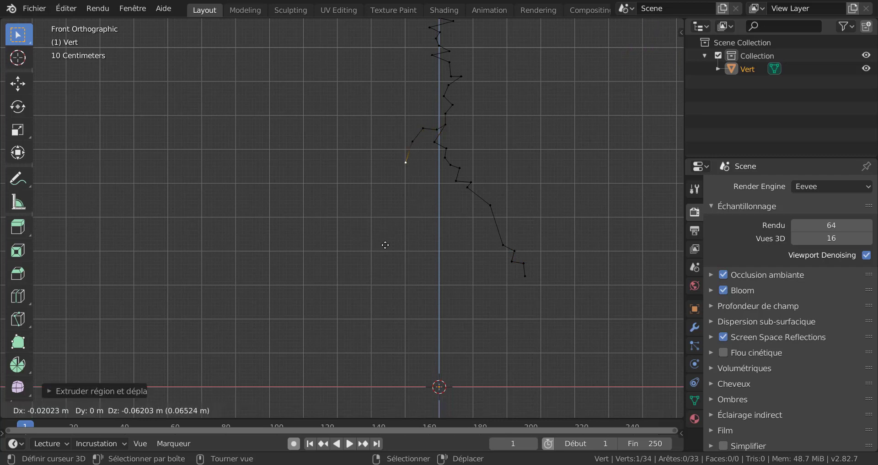
left_click(368, 246)
key("e")
left_click(368, 255)
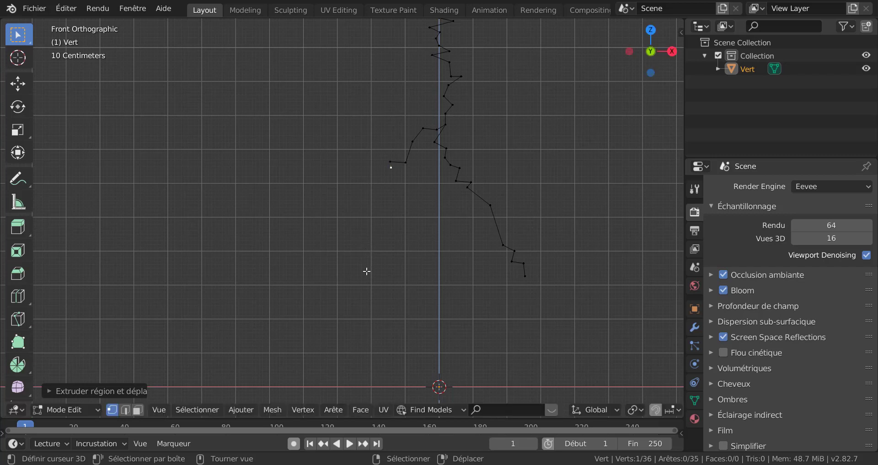
left_click(366, 271)
key("e")
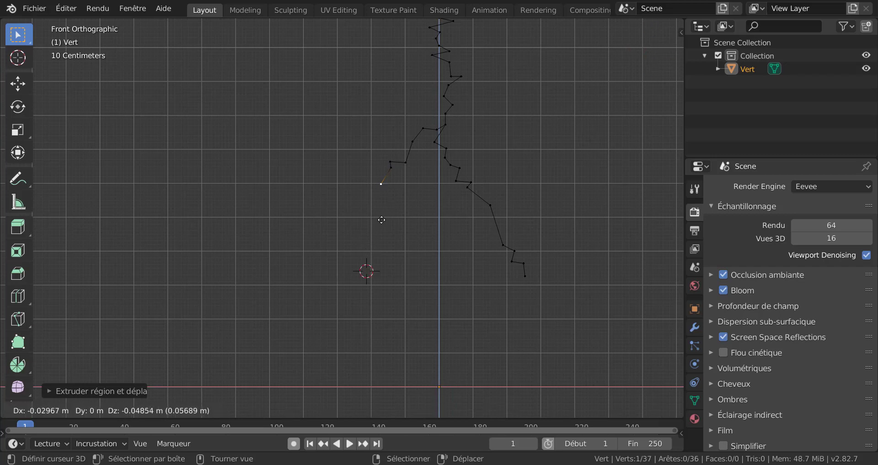
left_click(381, 220)
key("e")
left_click(389, 235)
key("e")
left_click(379, 238)
key("e")
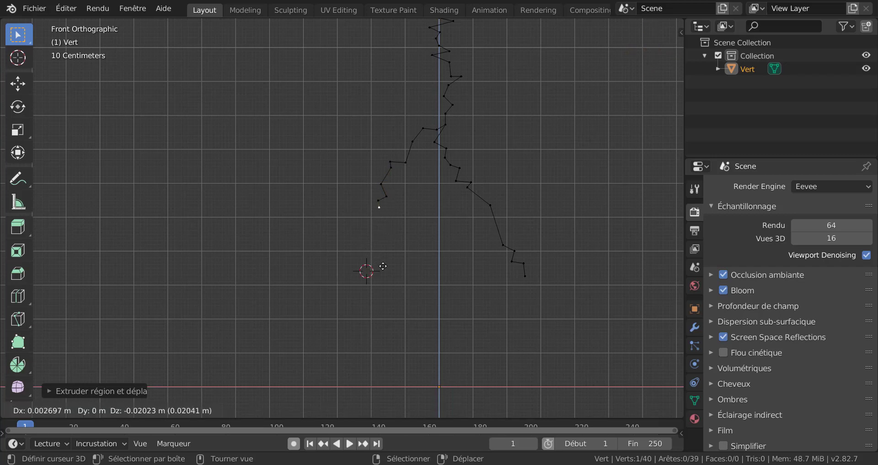
left_click(387, 270)
key("e")
left_click(377, 265)
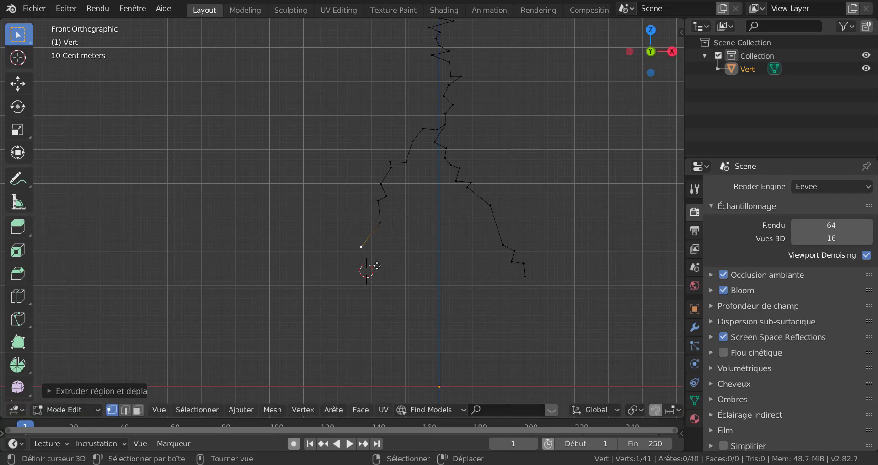
key("e")
left_click(377, 284)
Extrude a short central branch of five zigzag segments downward from a vertex at the start of the right-hand branch.
left_click(449, 167)
key("e")
left_click(432, 201)
key("e")
left_click(438, 219)
key("e")
left_click(432, 238)
key("e")
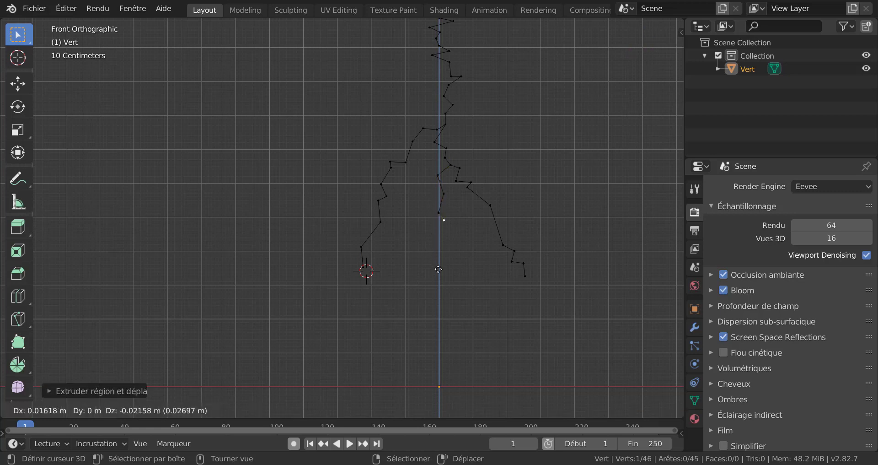
left_click(441, 275)
key("e")
left_click(421, 288)
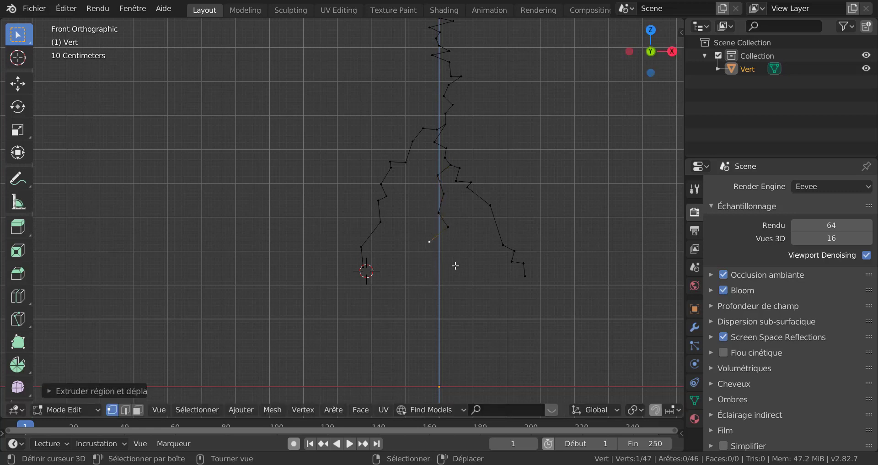
Return to Object Mode and convert the lightning mesh into a curve.
scroll(459, 262, "down", 3)
middle_click_drag(470, 248, 447, 246, "shift")
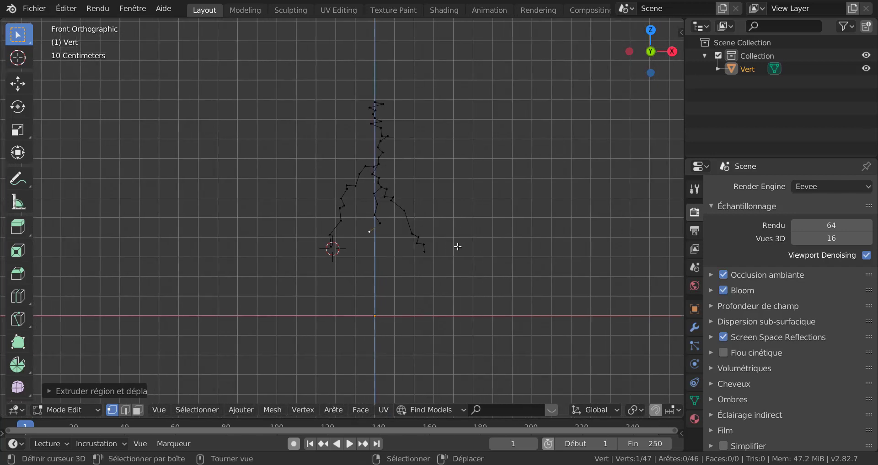
scroll(458, 247, "up", 2)
key("Tab")
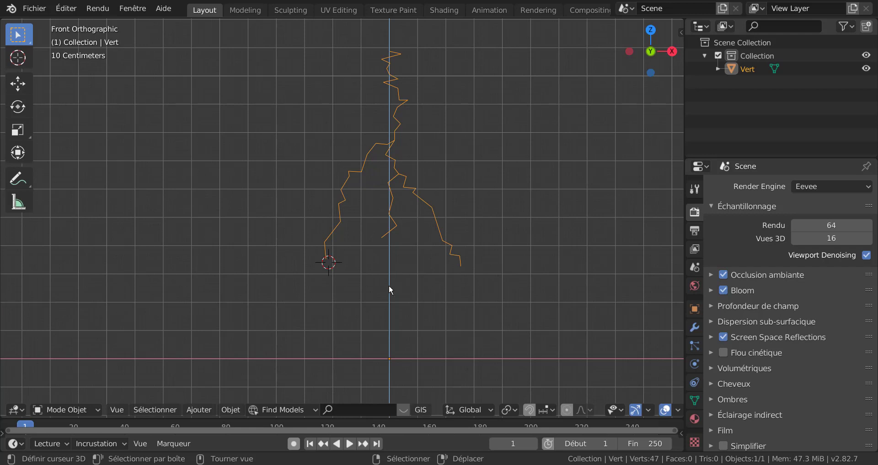
key("q")
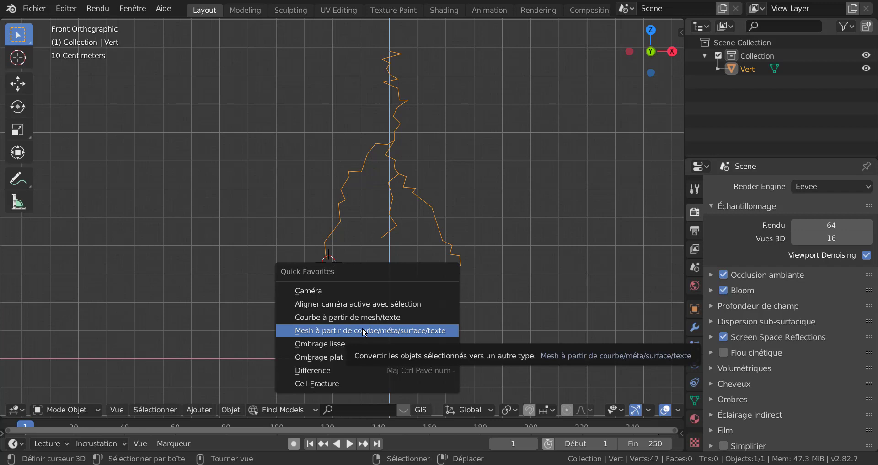
left_click(332, 317)
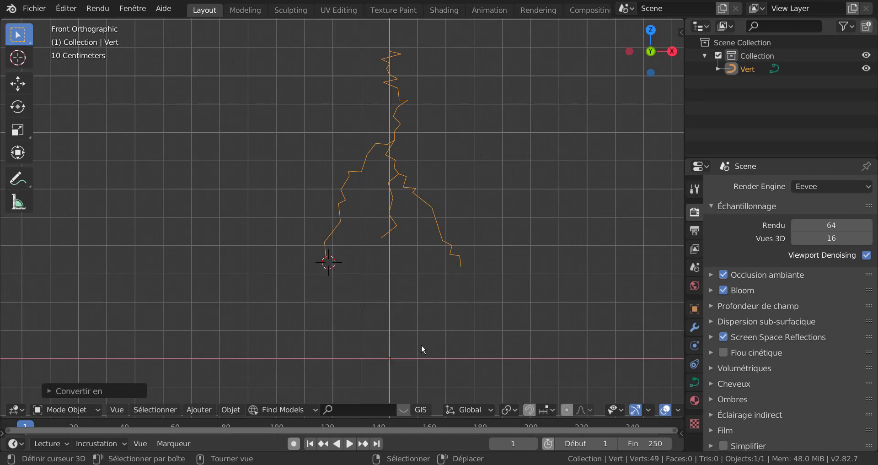
left_click(186, 411)
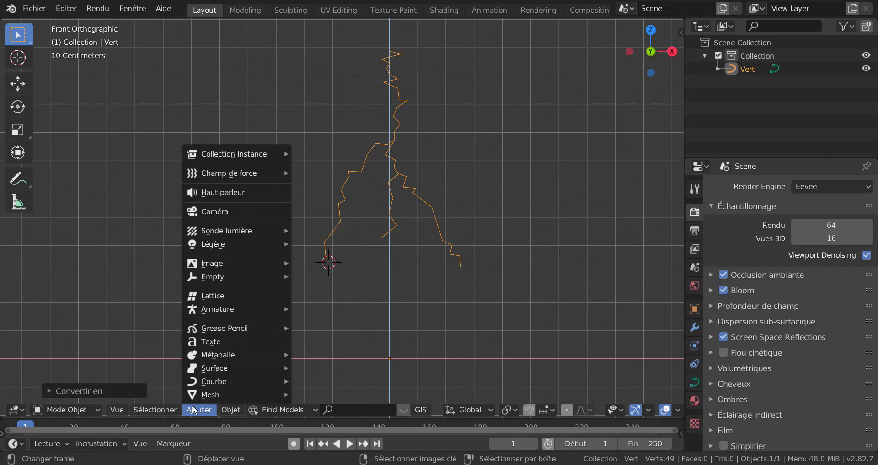
mouse_move(231, 410)
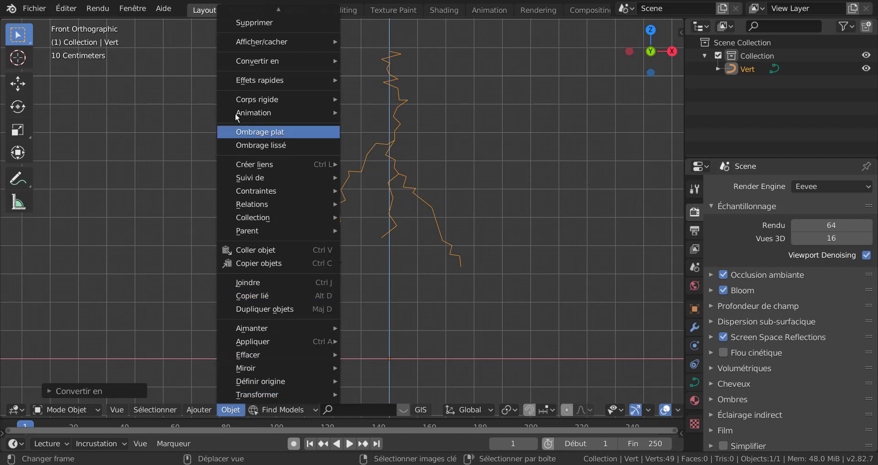
mouse_move(254, 65)
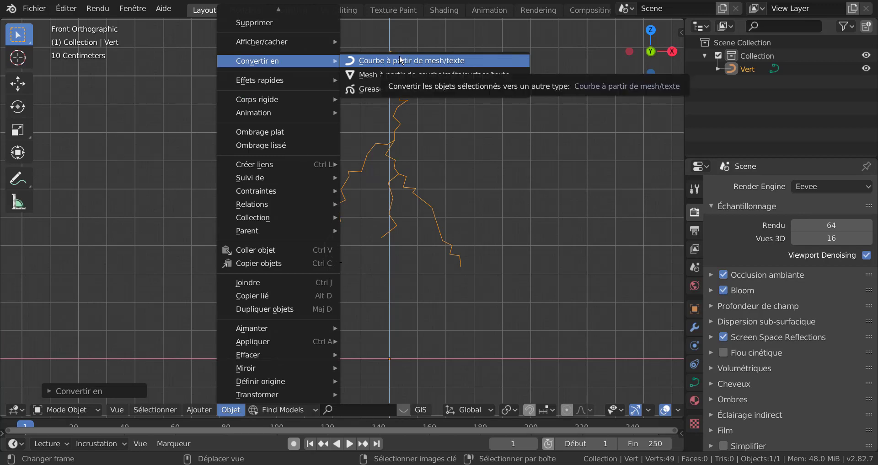
Give the lightning curve thickness with a bevel depth of about 0.0308 m.
key("Tab")
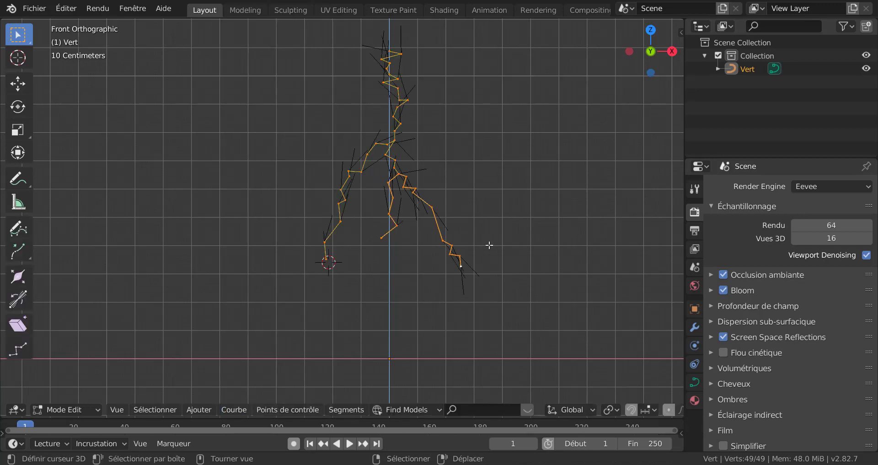
scroll(487, 246, "up", 6)
scroll(483, 208, "down", 8)
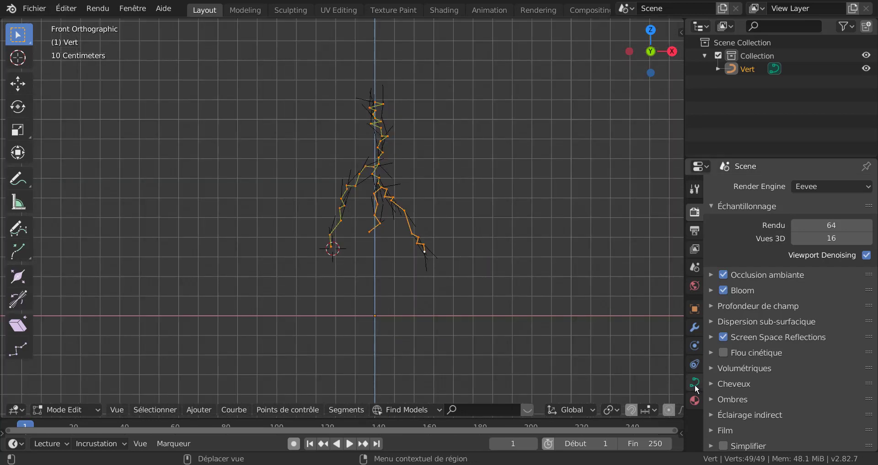
left_click(695, 383)
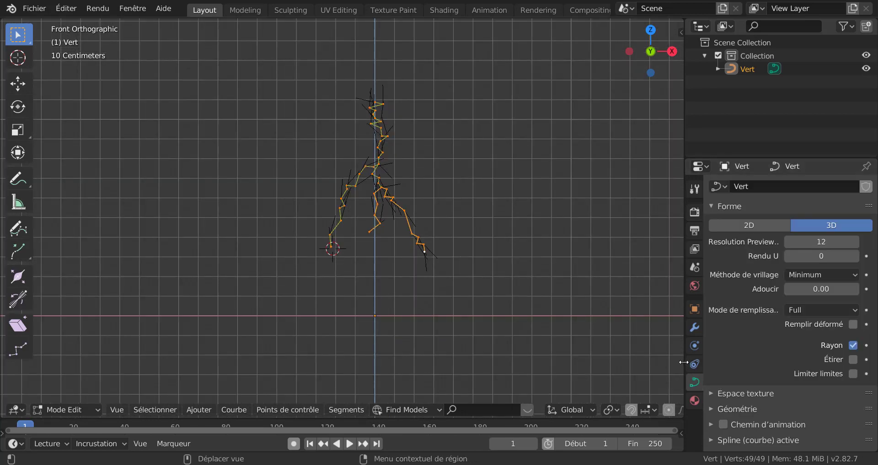
left_click_drag(685, 363, 623, 364)
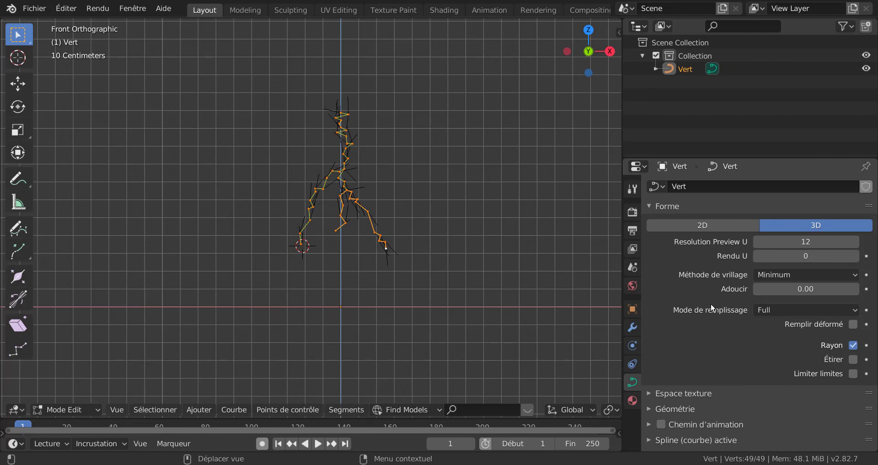
scroll(709, 324, "down", 4)
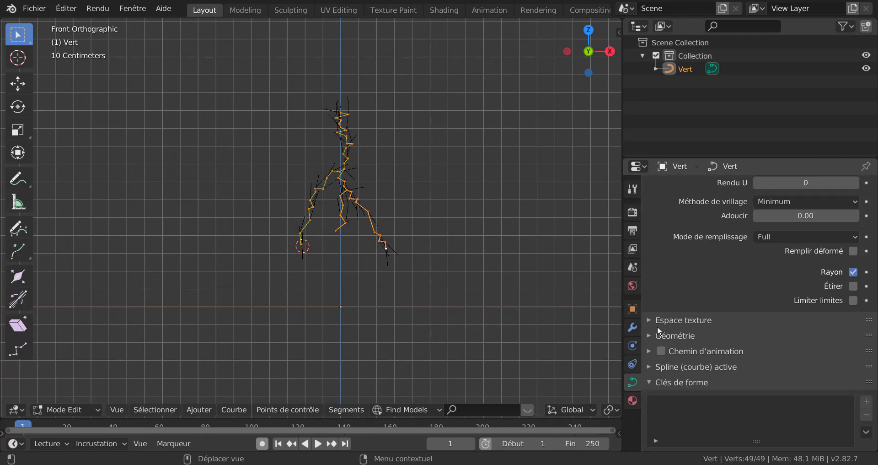
left_click(652, 336)
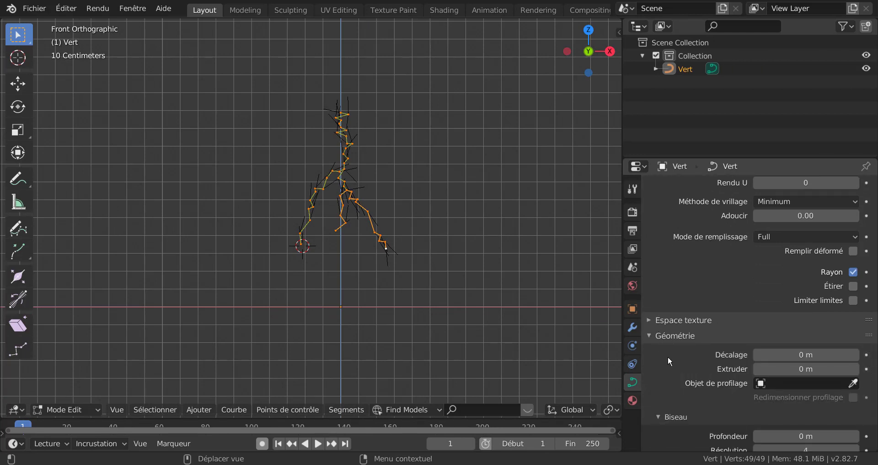
scroll(668, 357, "down", 3)
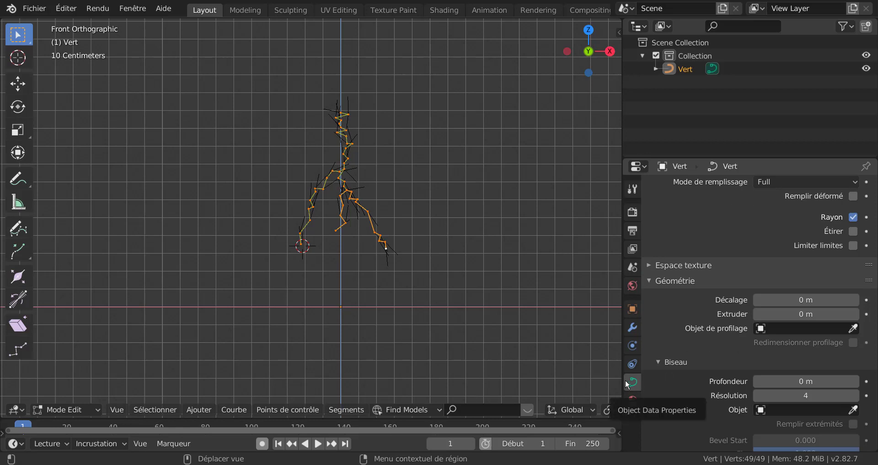
scroll(680, 320, "down", 1)
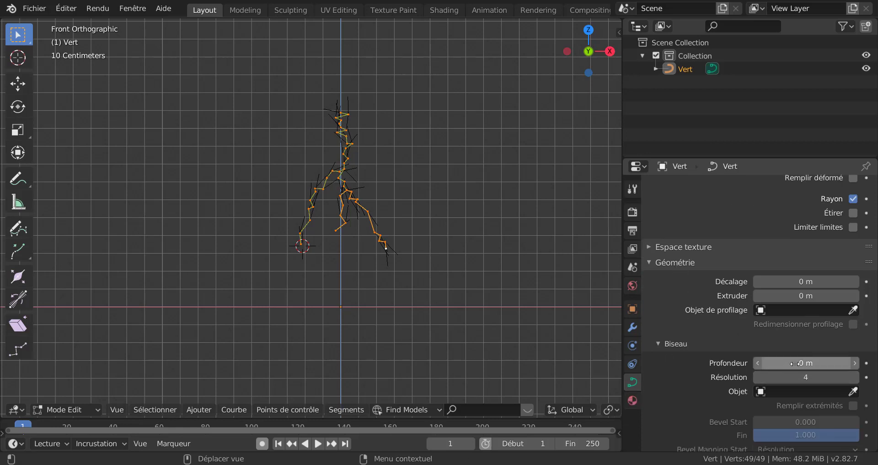
left_click_drag(798, 362, 804, 363)
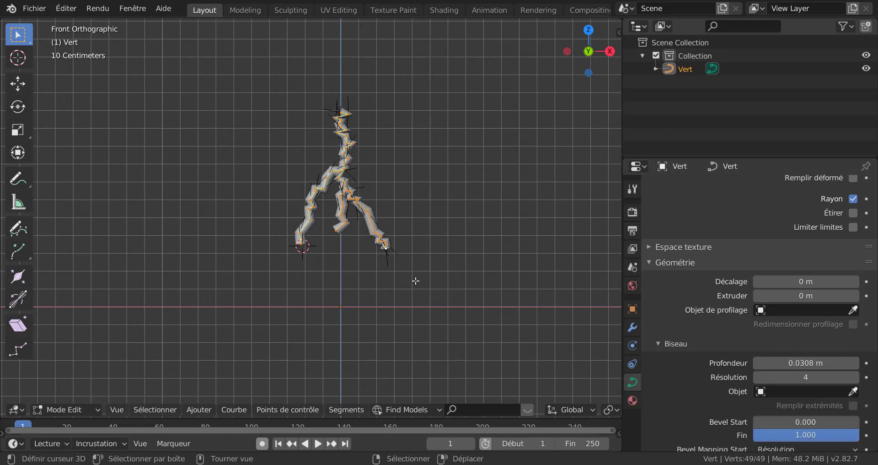
Thin the lightning curve to a bevel depth of 0.00472 m and return to Object Mode.
middle_click_drag(416, 280, 476, 298)
scroll(476, 298, "down", 5)
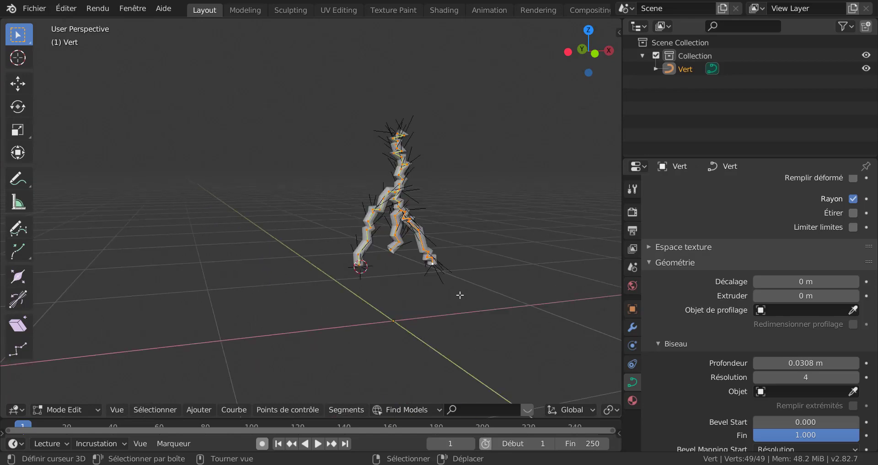
middle_click_drag(460, 293, 446, 281)
scroll(489, 290, "up", 6)
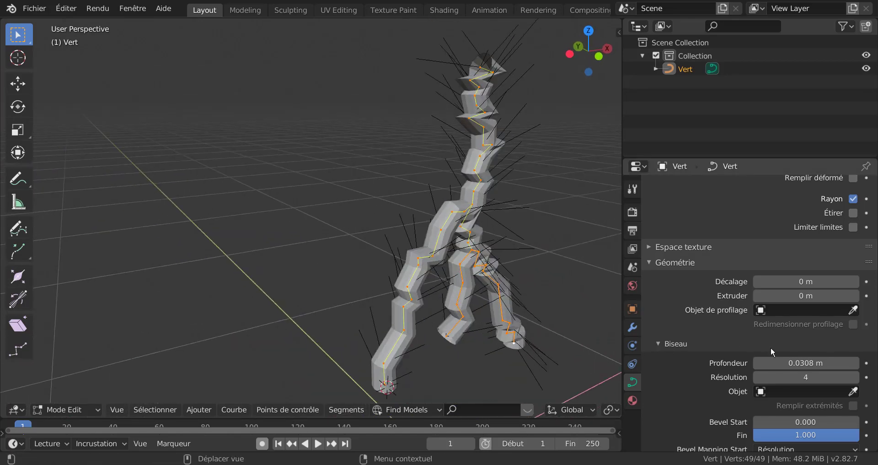
left_click_drag(785, 362, 772, 364)
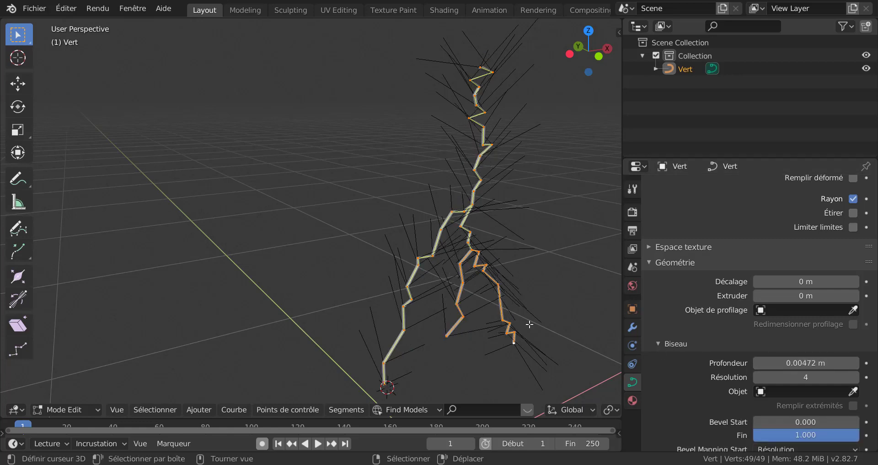
key("Tab")
middle_click_drag(522, 332, 498, 332)
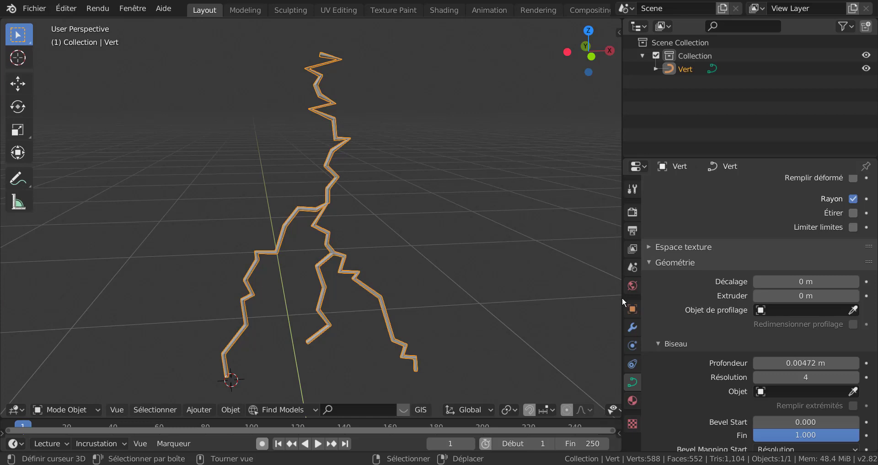
Set the lightning curve's bevel resolution to 12.
left_click_drag(622, 297, 648, 297)
scroll(449, 330, "down", 3)
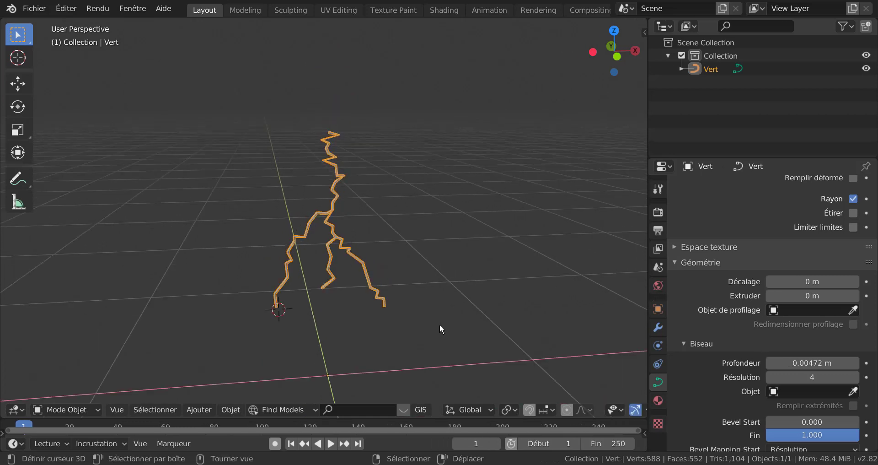
scroll(712, 404, "down", 4)
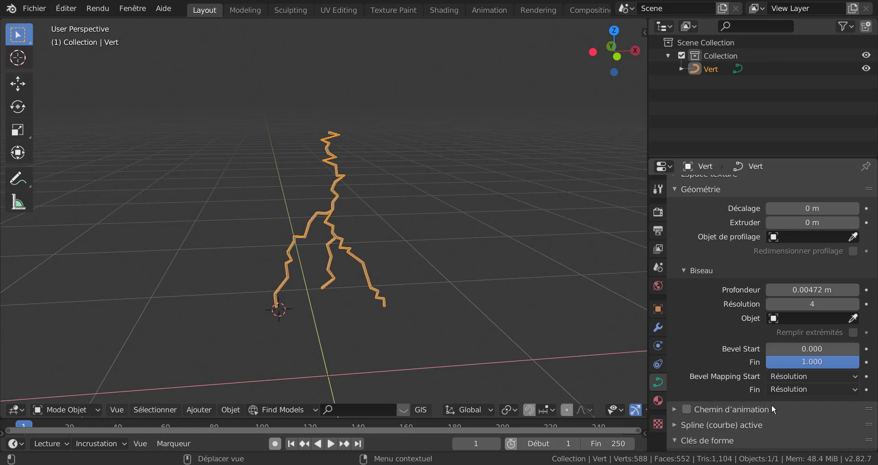
scroll(772, 404, "up", 1)
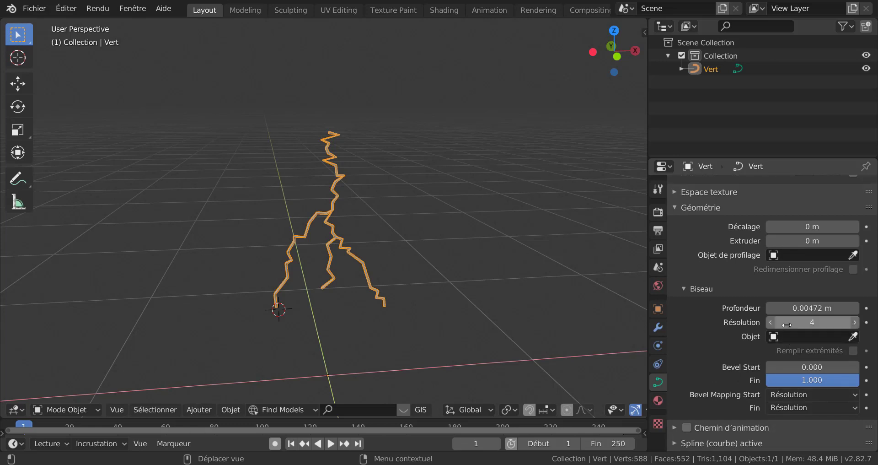
left_click_drag(796, 323, 813, 327)
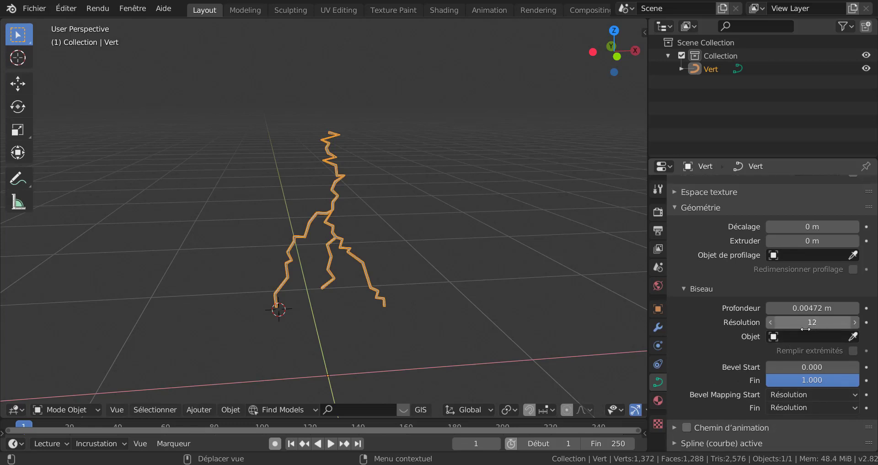
scroll(402, 291, "up", 3)
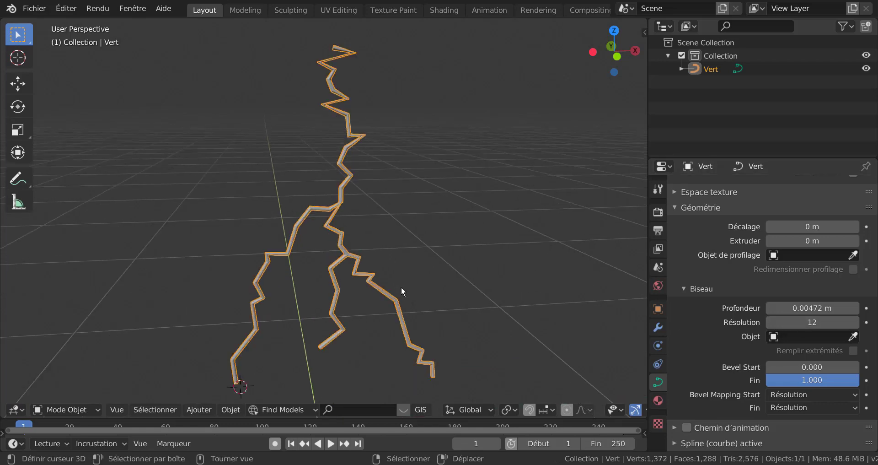
key("Tab")
key("Tab")
scroll(462, 323, "down", 5)
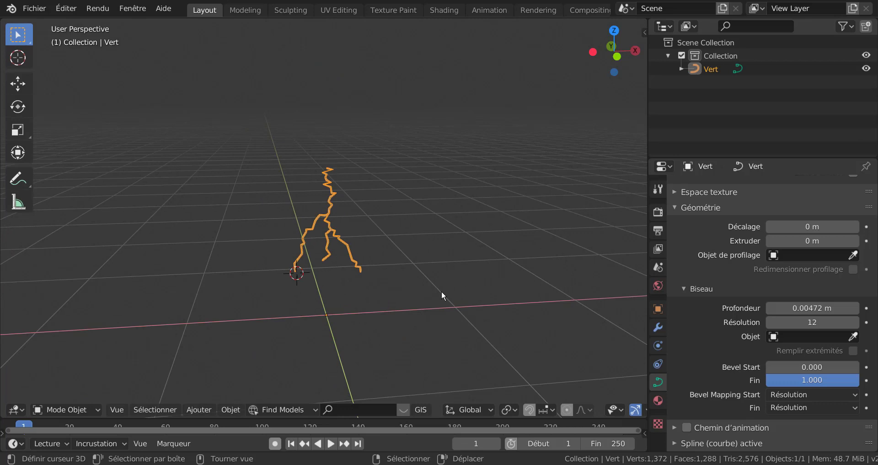
Convert the beveled lightning curve back into a mesh and check its geometry in Edit Mode.
key("q")
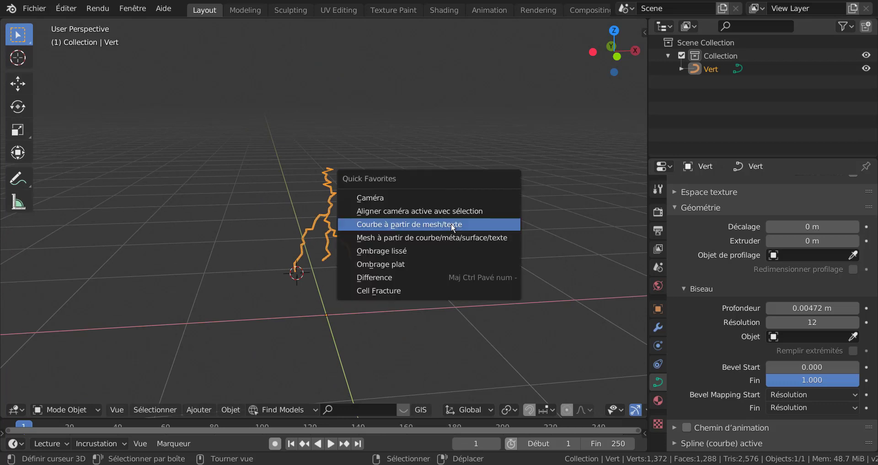
left_click(430, 235)
key("Tab")
scroll(325, 304, "up", 6)
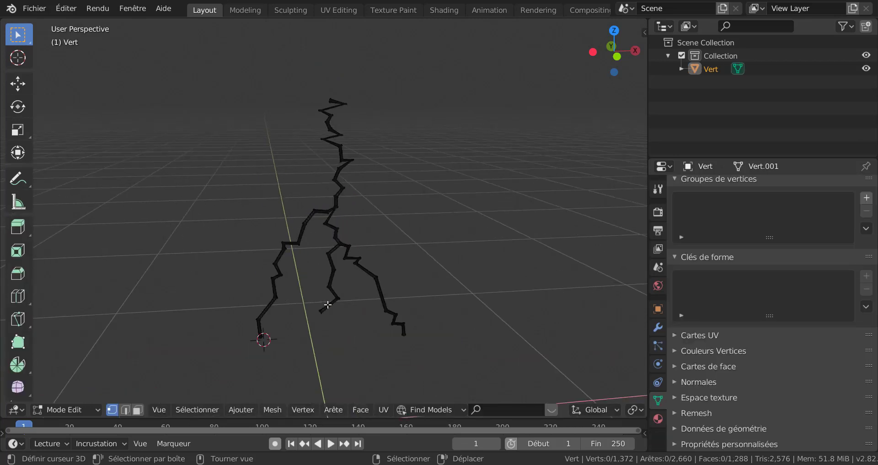
scroll(328, 301, "down", 6)
key("Tab")
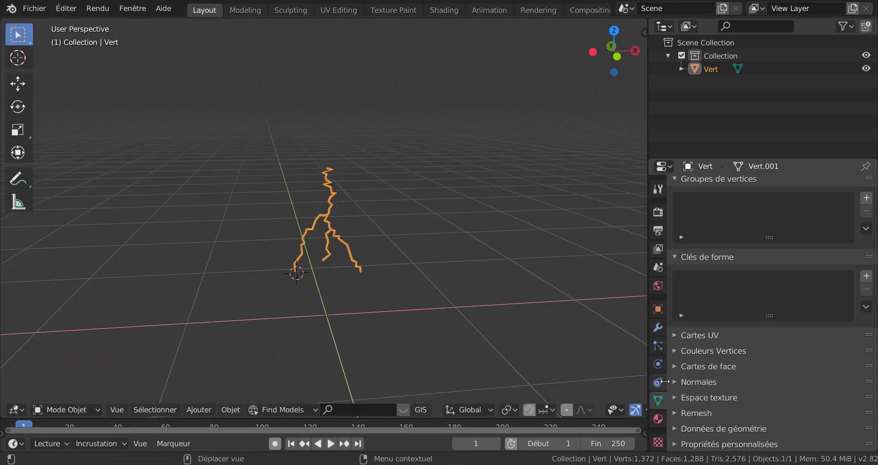
Add a Catmull-Clark Subdivision Surface modifier to the lightning mesh.
left_click(657, 328)
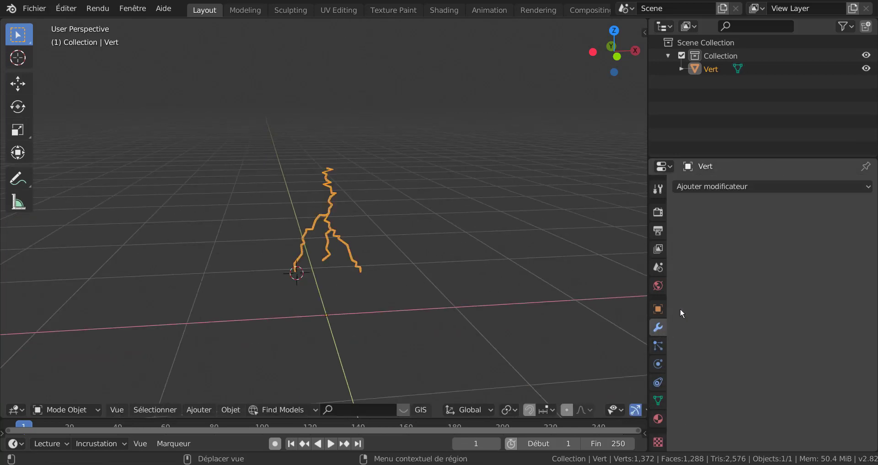
left_click(721, 188)
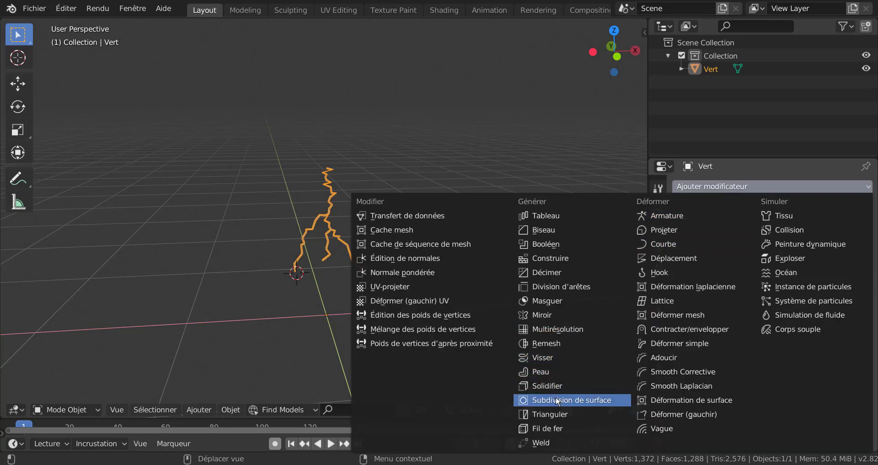
left_click(524, 399)
scroll(378, 317, "up", 8)
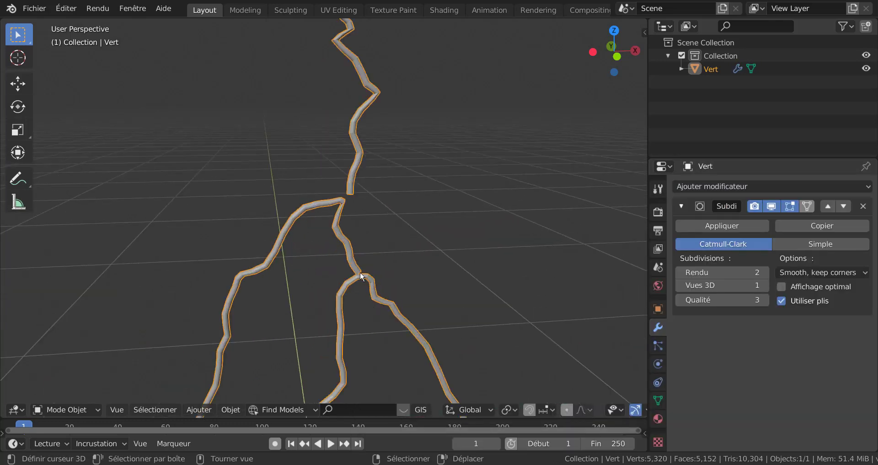
Examine in Edit Mode how the subdivided tubes connect where the left branch leaves the trunk.
key("Tab")
key("Tab")
key("Tab")
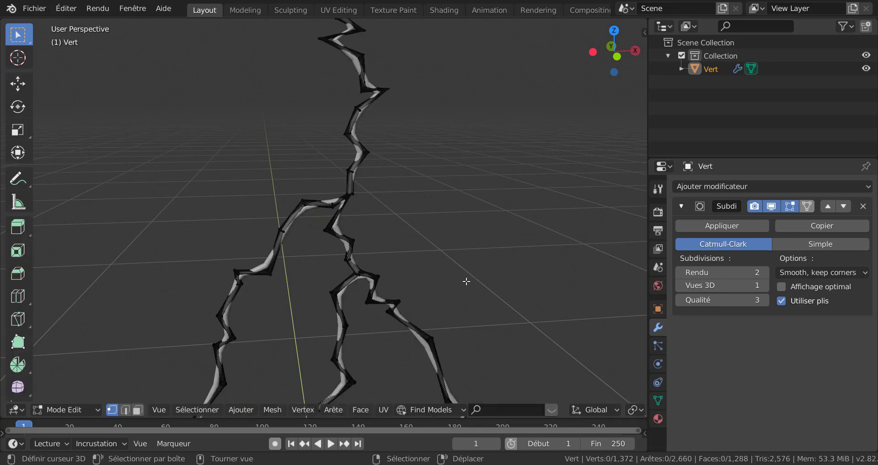
middle_click_drag(466, 281, 403, 282)
scroll(469, 280, "up", 2)
scroll(403, 282, "up", 5)
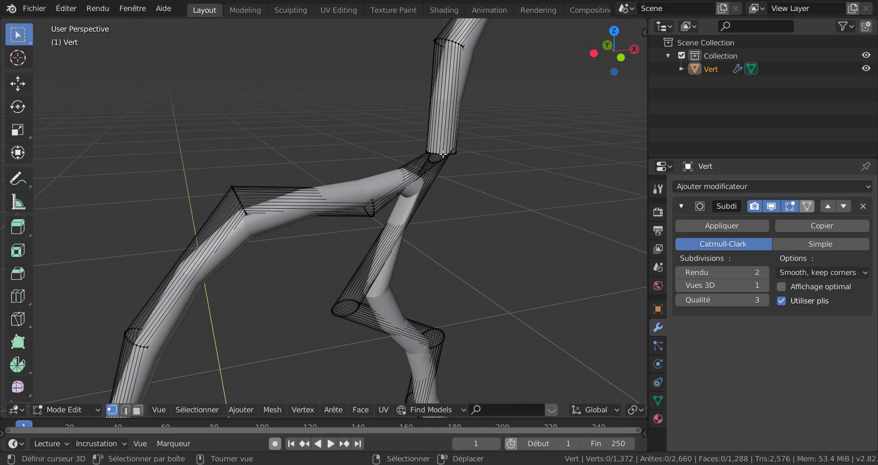
scroll(498, 214, "down", 7)
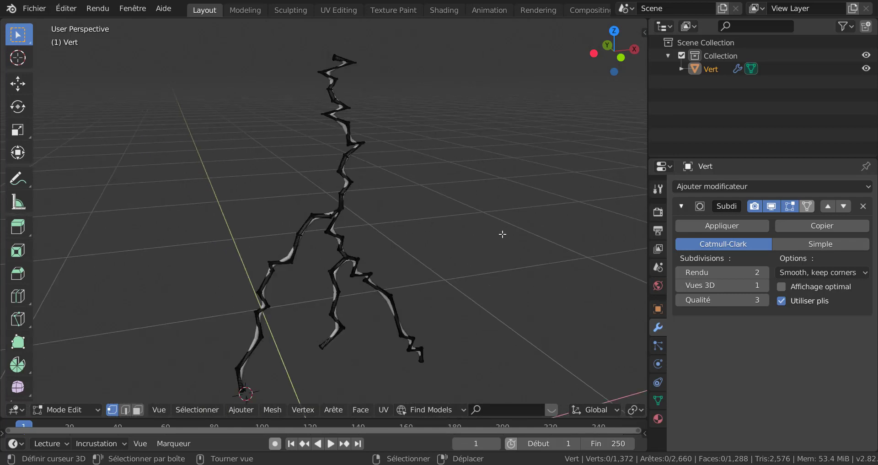
key("Tab")
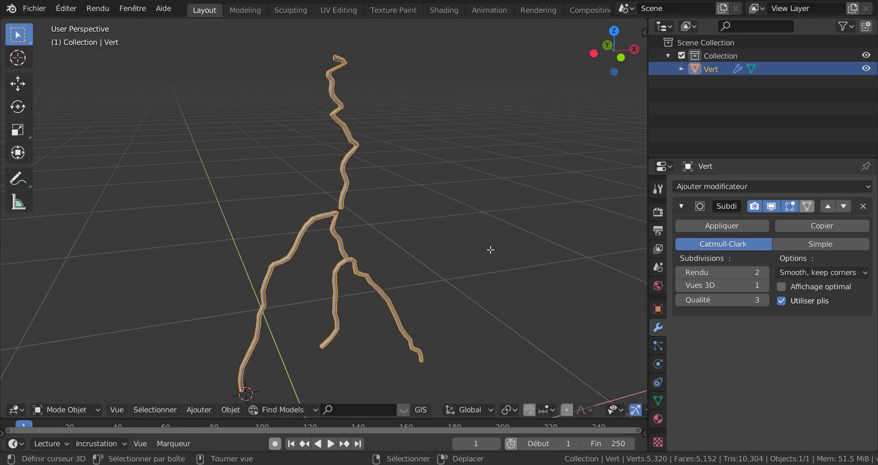
Move the bottom edge loop of the trunk segment above the lower fork down into the curved branch tube.
scroll(528, 268, "down", 5)
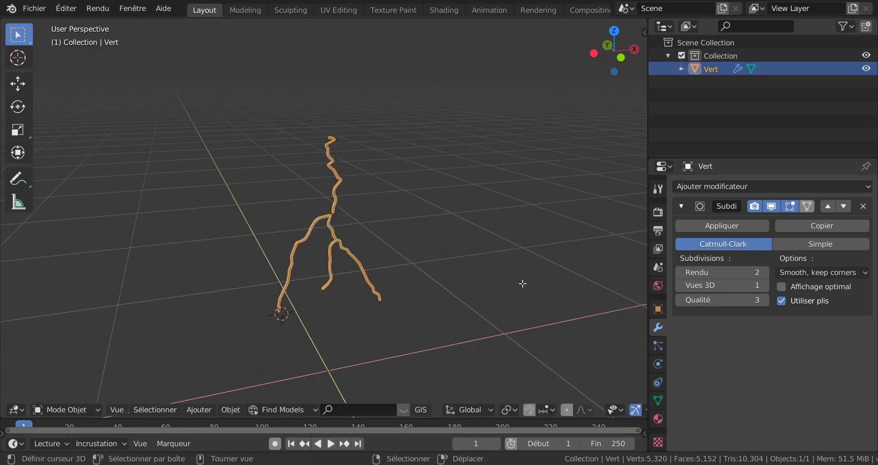
middle_click_drag(498, 280, 488, 275)
scroll(486, 273, "up", 3)
scroll(339, 259, "up", 10)
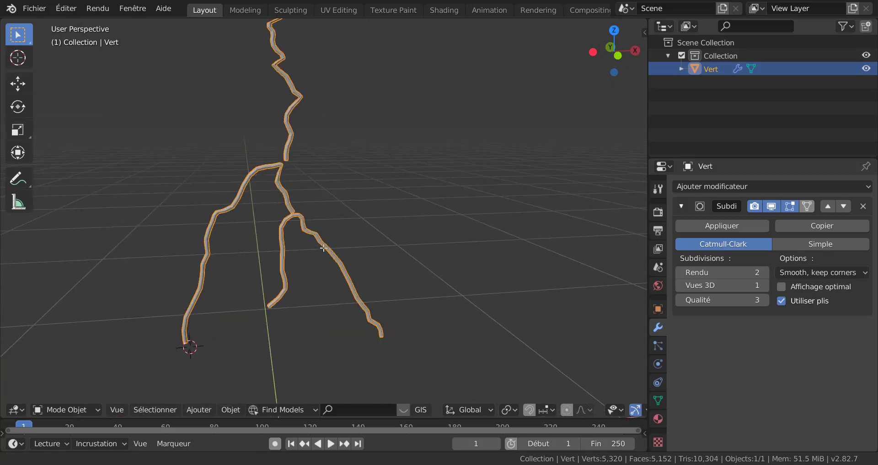
key("Tab")
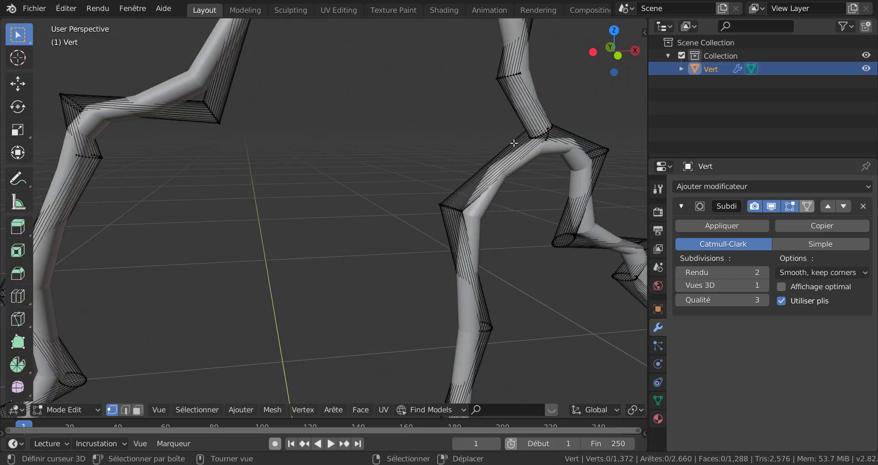
left_click(543, 134, "alt")
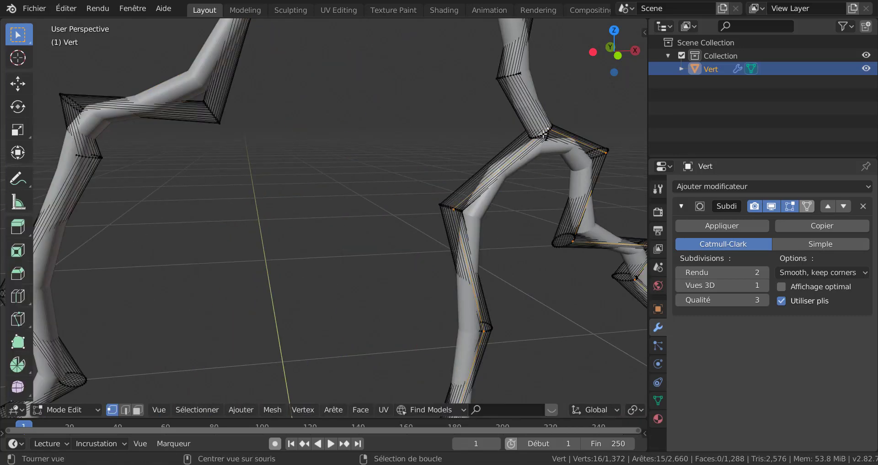
left_click(543, 134, "alt")
middle_click_drag(520, 210, 493, 217, "shift")
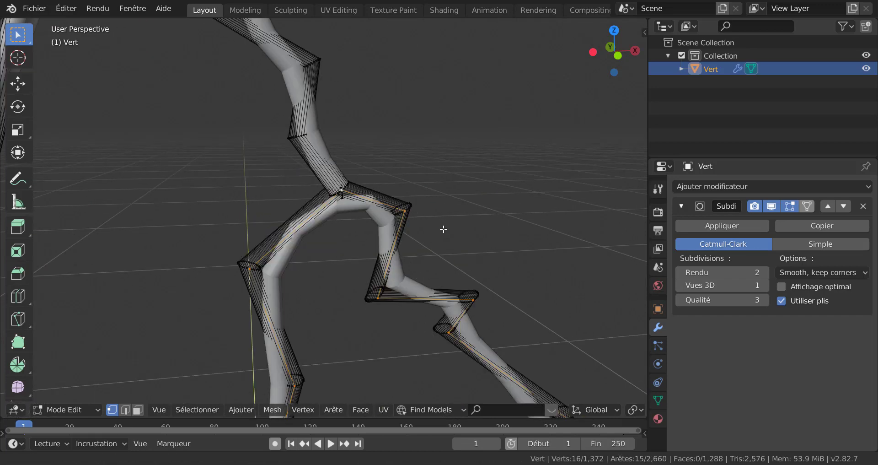
scroll(440, 228, "up", 2)
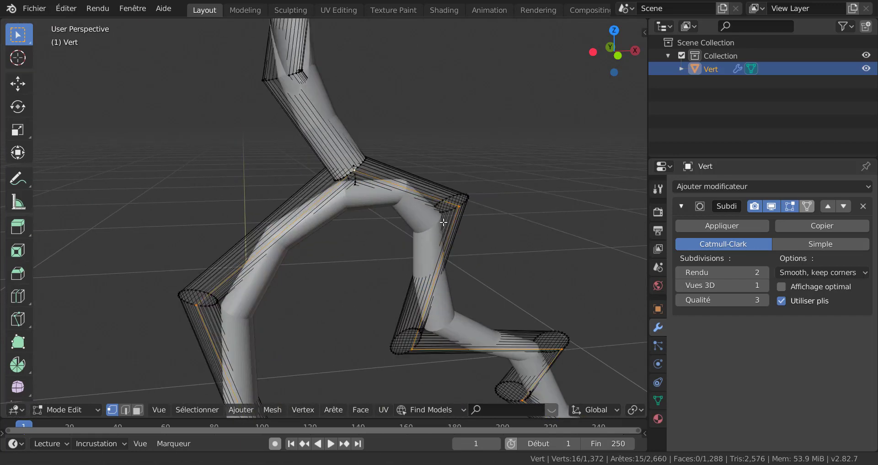
left_click(362, 166, "alt")
key("g")
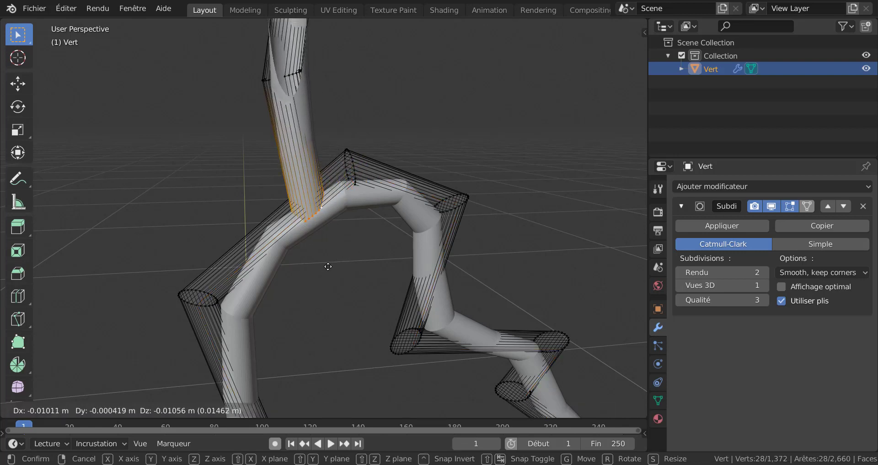
left_click(344, 276)
Scale that end loop to about 0.77 so it fits inside the branch, and return to Object Mode.
key("s")
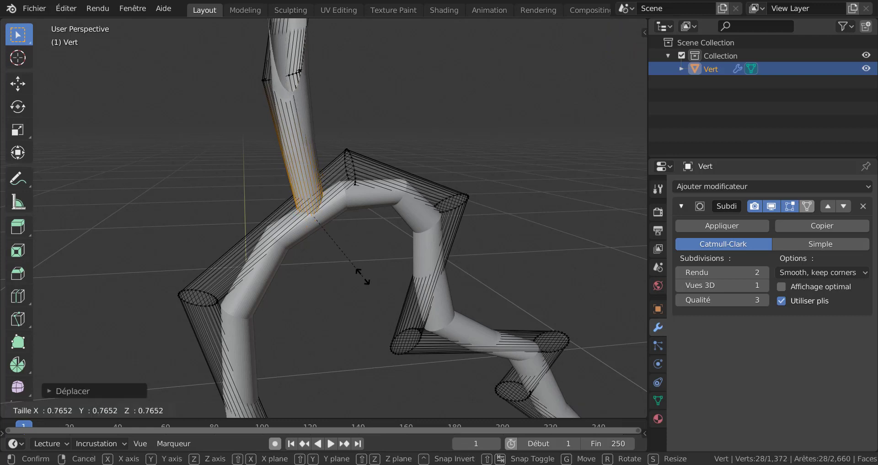
left_click(365, 281)
scroll(366, 282, "down", 8)
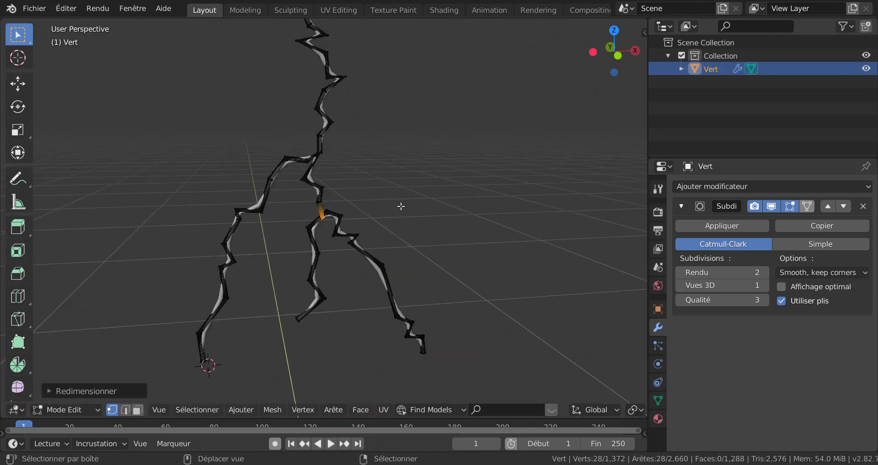
scroll(402, 229, "up", 5)
key("Tab")
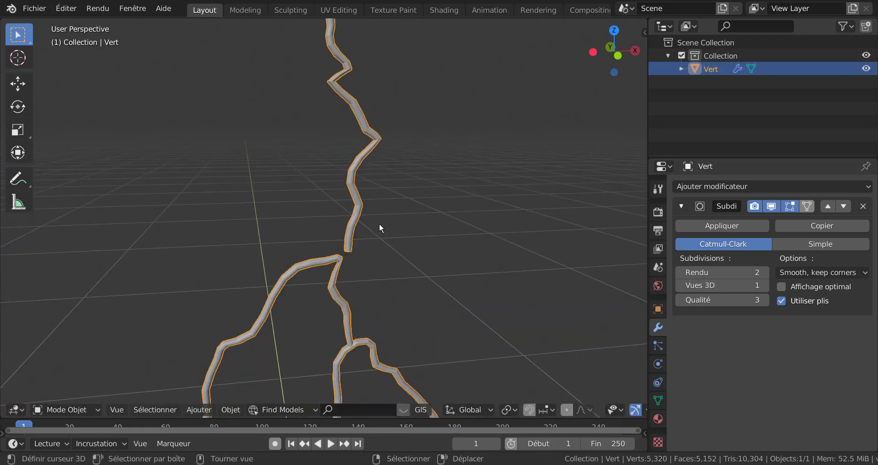
In Edit Mode, move the bottom edge loop of the upper trunk down onto the junction with the left branch.
key("Tab")
scroll(385, 216, "up", 2)
scroll(385, 216, "up", 6)
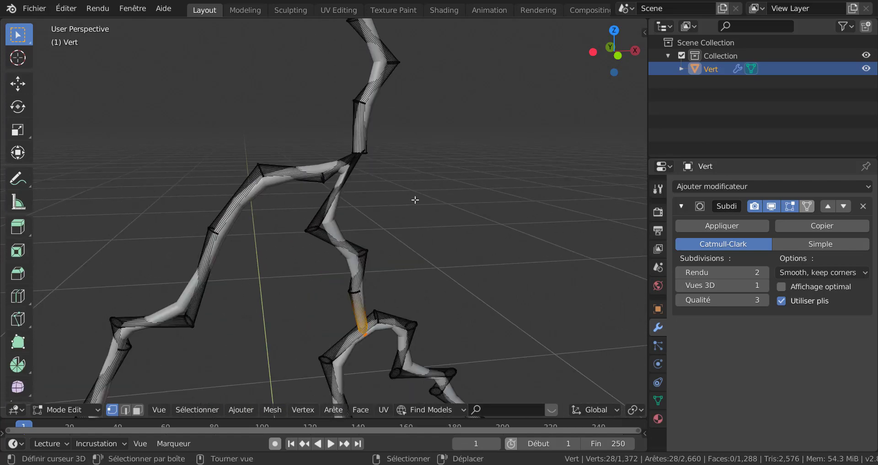
scroll(431, 196, "down", 2)
scroll(427, 206, "down", 3)
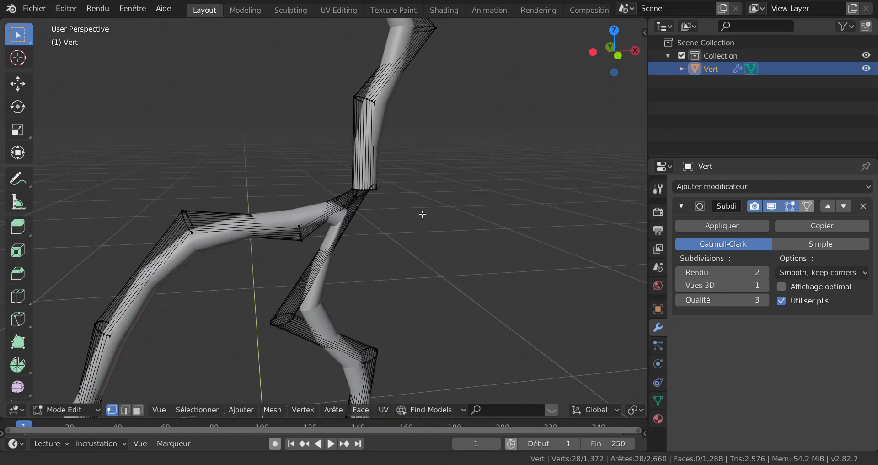
scroll(417, 231, "up", 6)
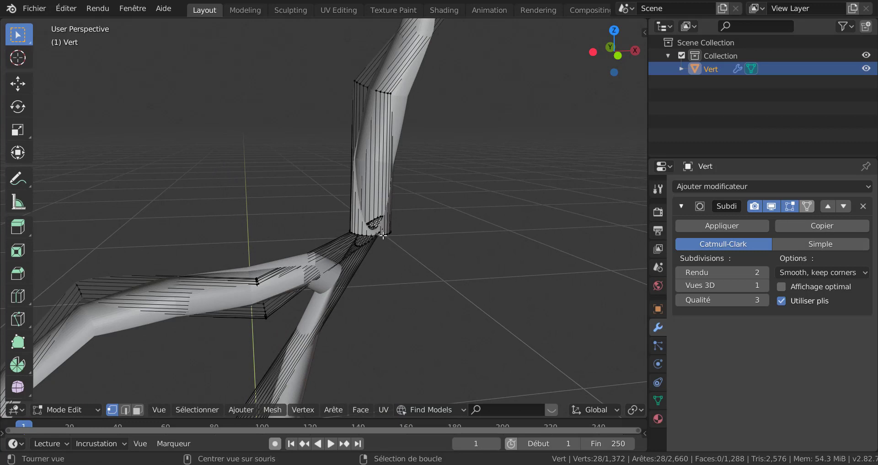
left_click(382, 235, "alt")
key("g")
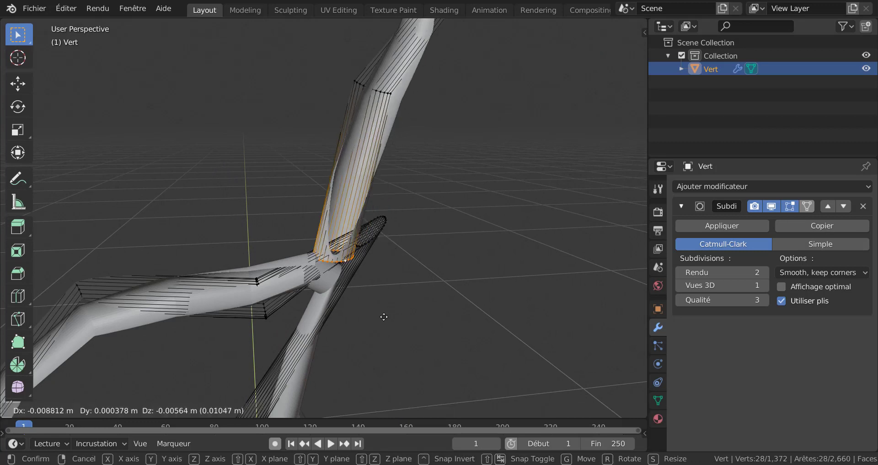
left_click(373, 323)
Shrink the upper trunk's end loop, reposition it inside the left-branch junction, and return to Object Mode.
key("s")
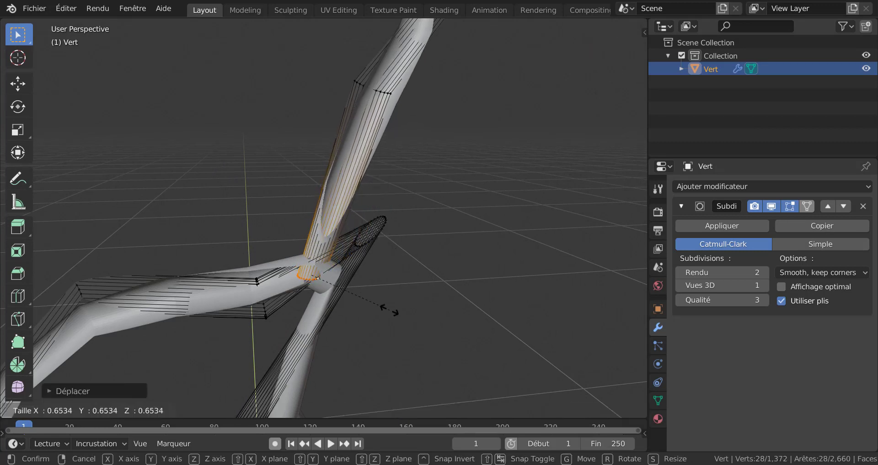
left_click(360, 287)
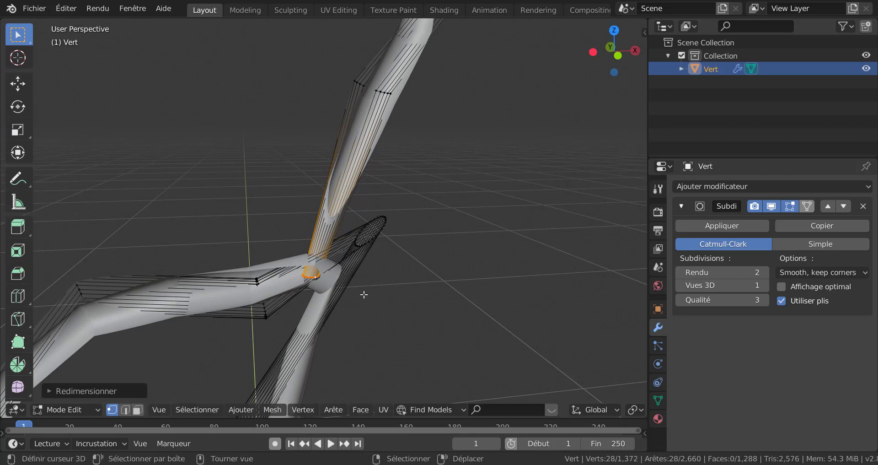
key("g")
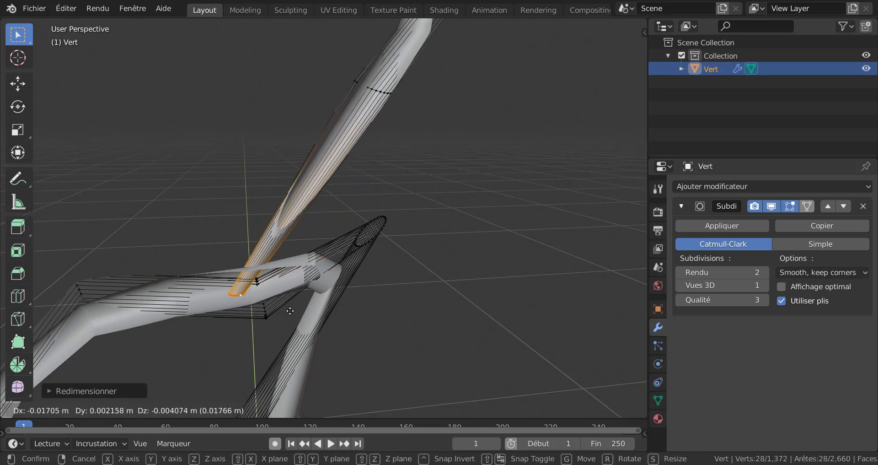
left_click(383, 297)
key("Tab")
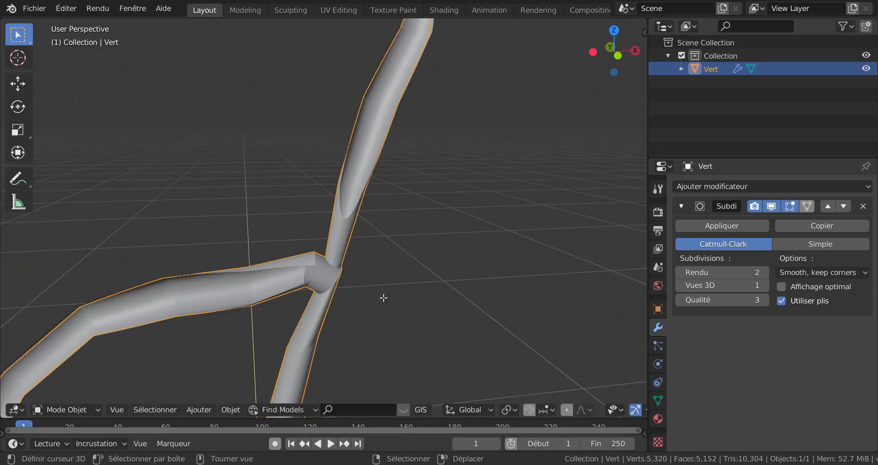
View the whole lightning bolt from the front and try scaling it about its current origin.
key("KP_Decimal")
middle_click_drag(383, 298, 406, 306)
scroll(403, 301, "up", 3)
scroll(376, 297, "down", 4)
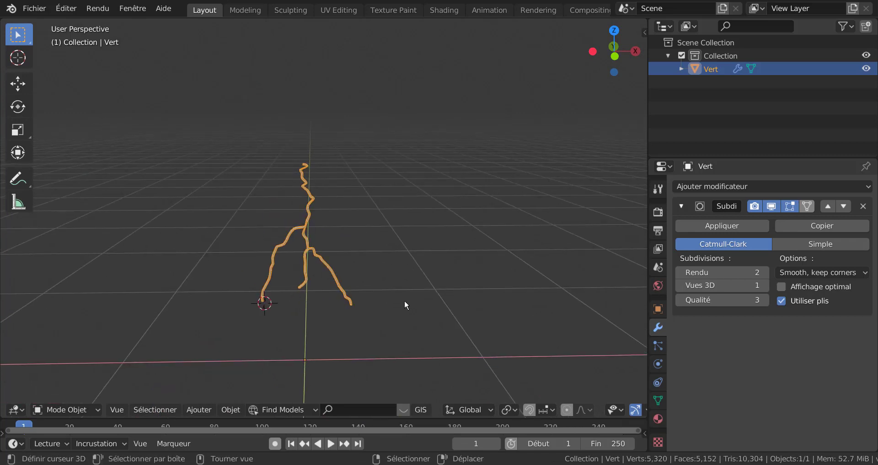
key("KP_1")
scroll(404, 300, "up", 3)
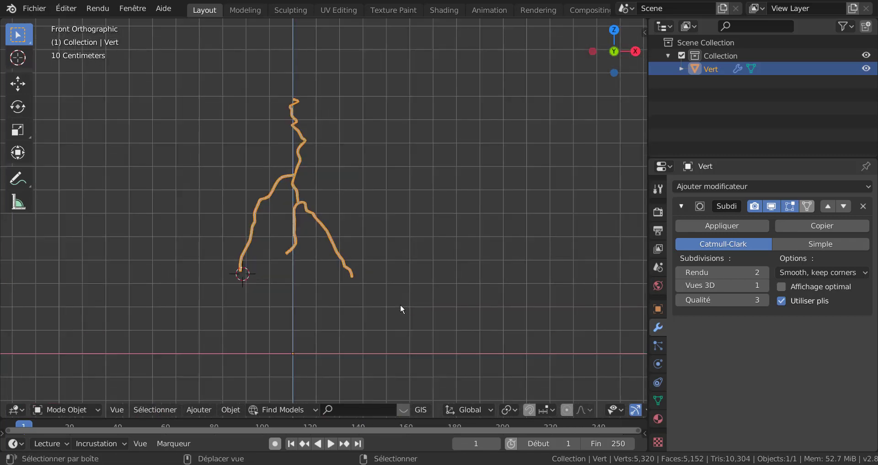
middle_click_drag(401, 309, 427, 319, "shift")
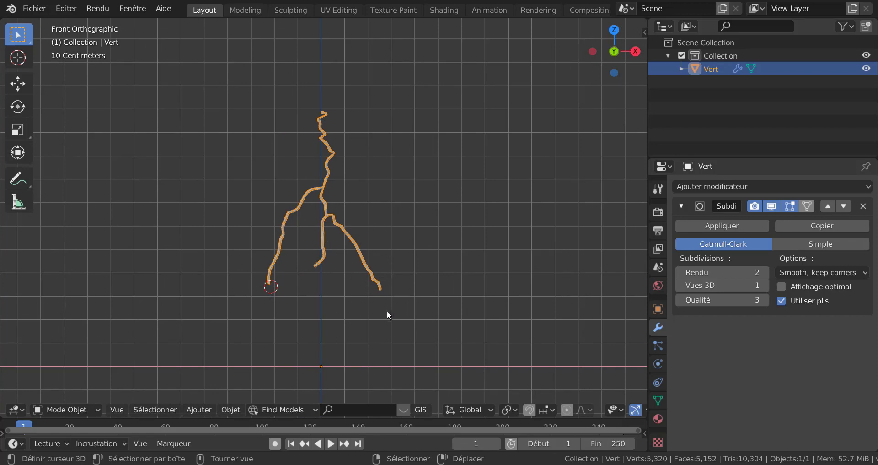
key("s")
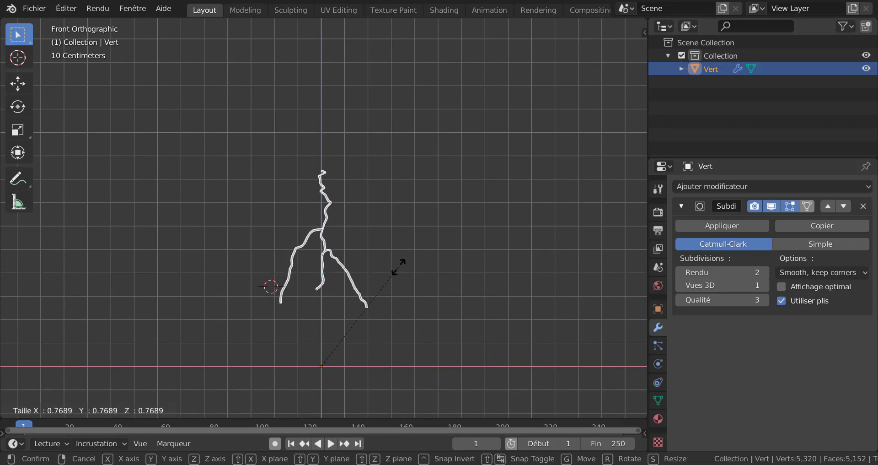
key("Escape")
Snap the 3D cursor to the topmost vertex of the lightning mesh and return to Object Mode.
middle_click_drag(351, 237, 358, 301, "shift")
scroll(345, 243, "up", 3)
key("Tab")
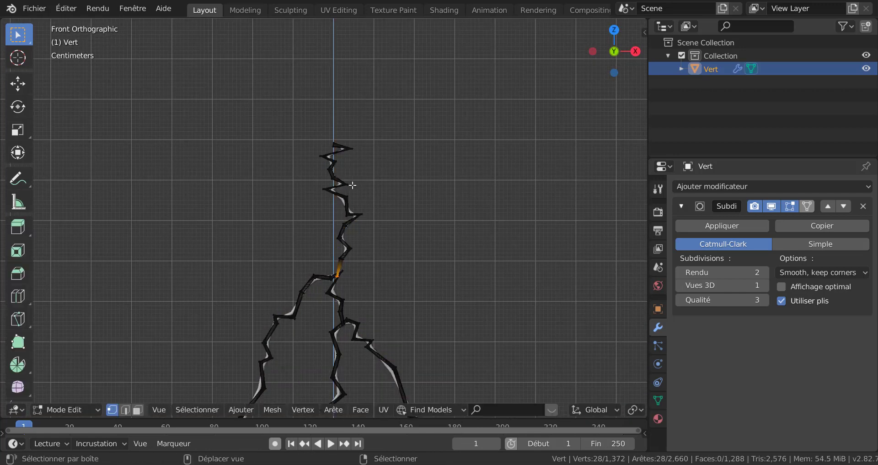
middle_click_drag(342, 194, 344, 235, "shift")
scroll(346, 182, "up", 6)
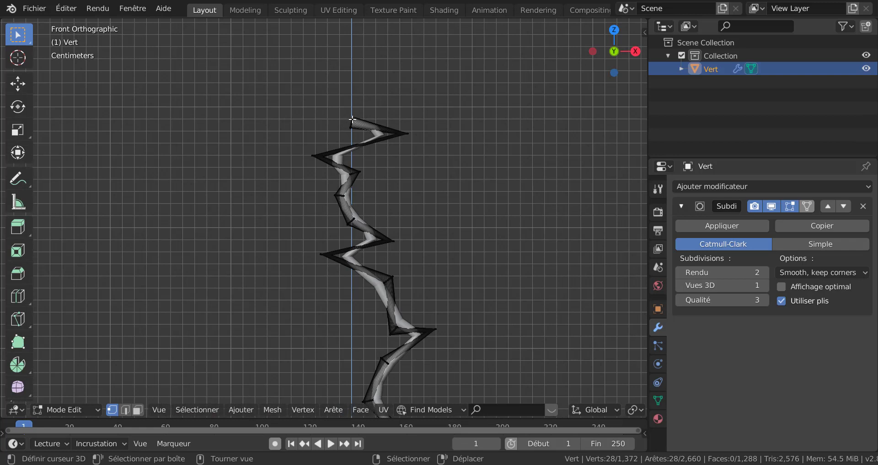
left_click(352, 118)
scroll(392, 147, "down", 1)
scroll(391, 153, "down", 4)
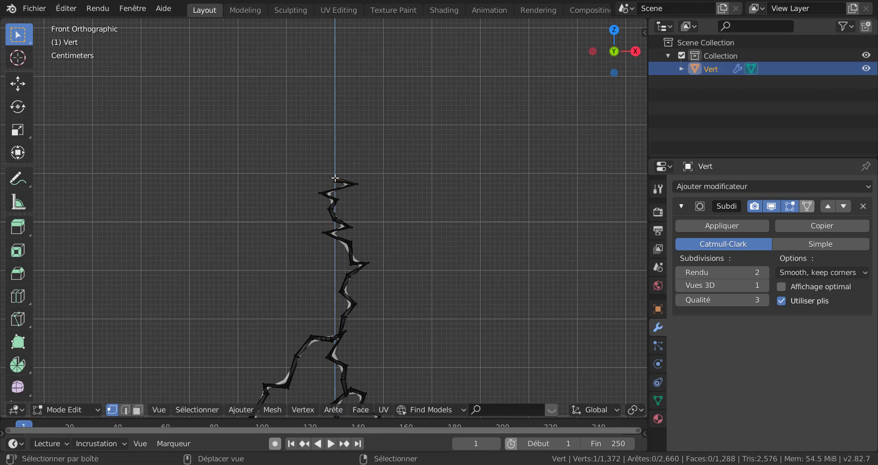
key("shift+s")
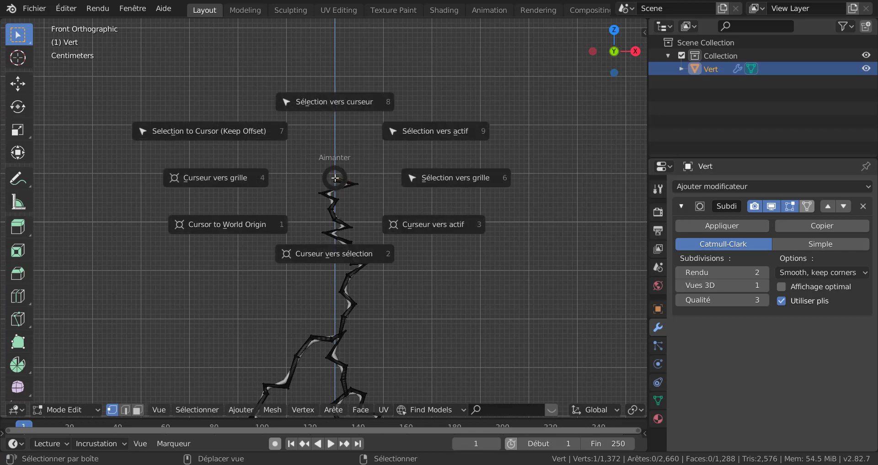
left_click(330, 256)
key("Tab")
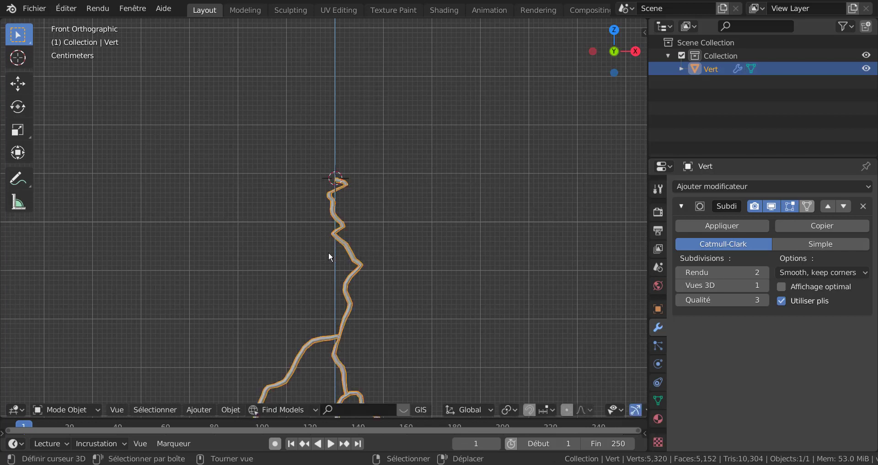
Set the lightning bolt's origin to the 3D cursor at its top end.
left_click(198, 408)
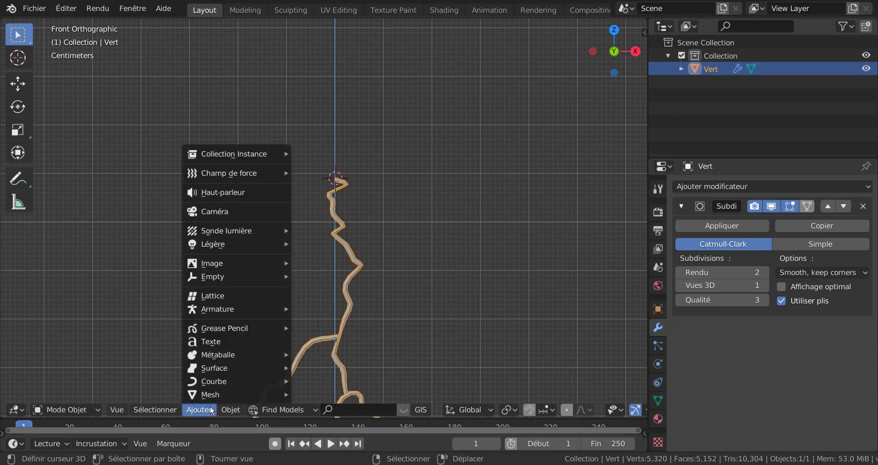
mouse_move(230, 409)
mouse_move(248, 381)
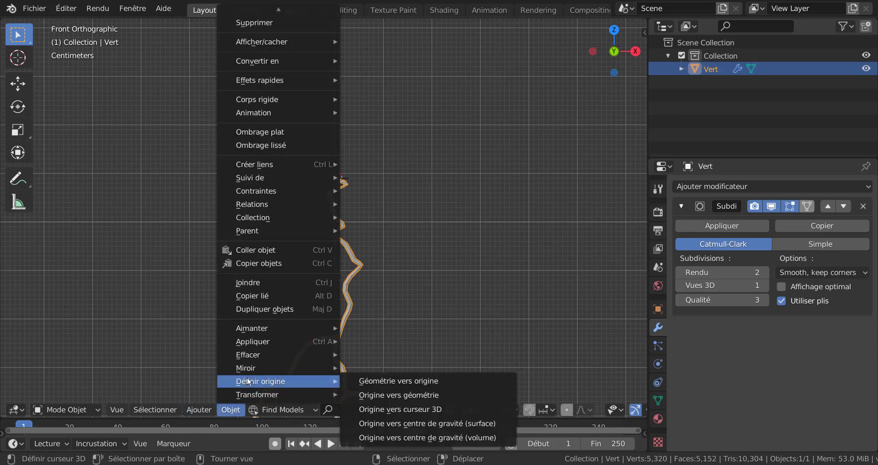
left_click(394, 408)
scroll(389, 262, "down", 3)
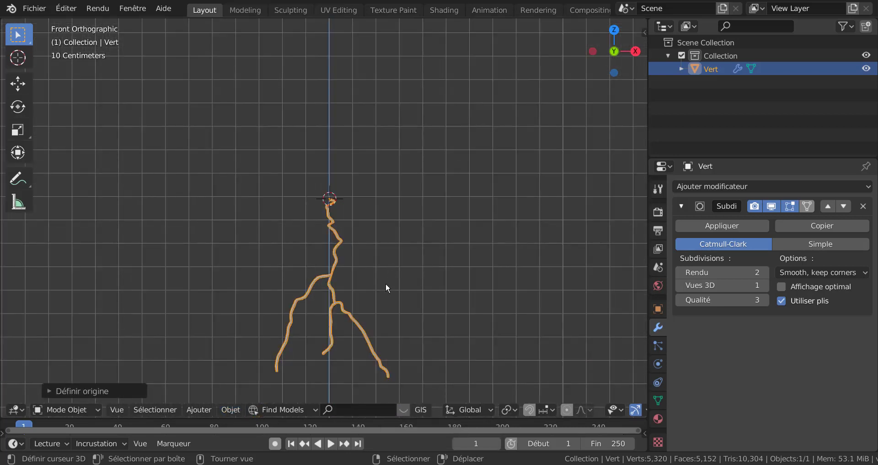
Scale the whole lightning bolt down toward its top origin to roughly a tenth of its size.
key("s")
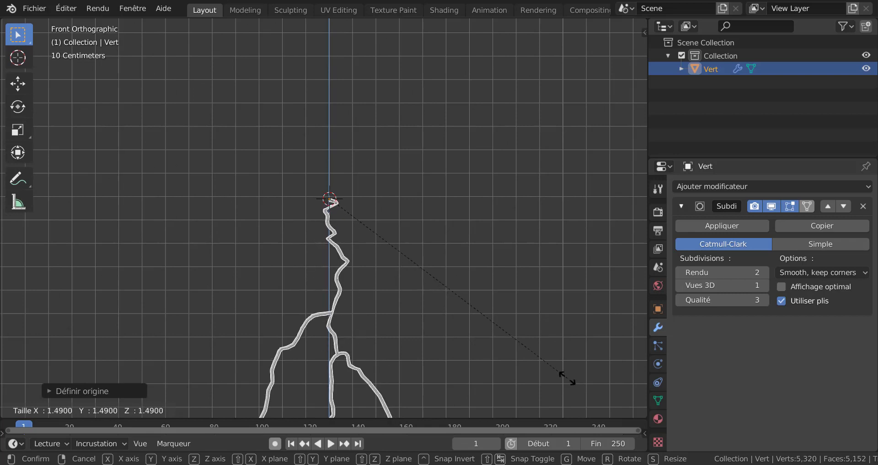
right_click(431, 227)
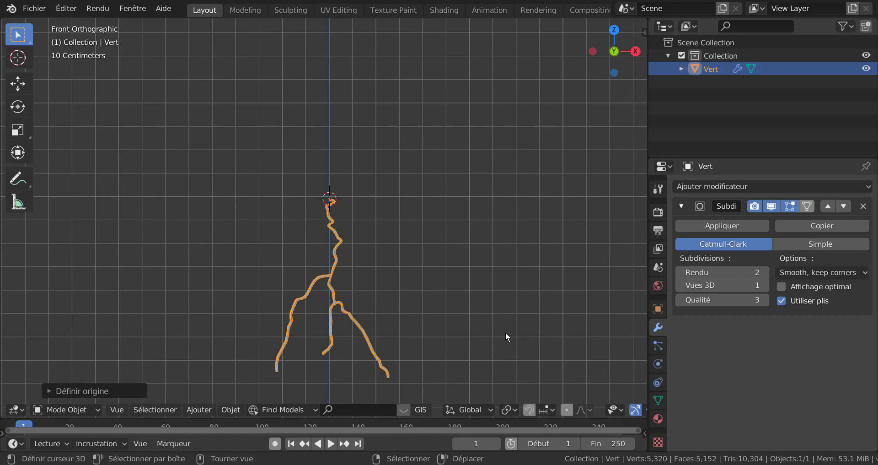
key("s")
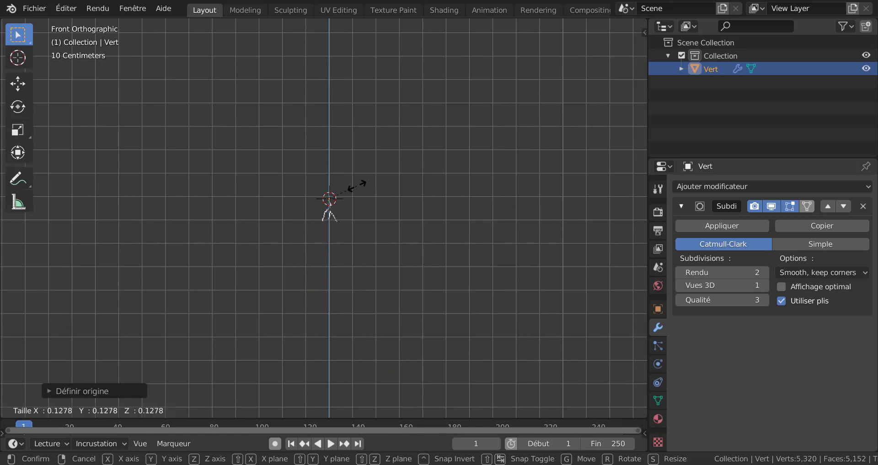
left_click(348, 181)
scroll(318, 280, "up", 2)
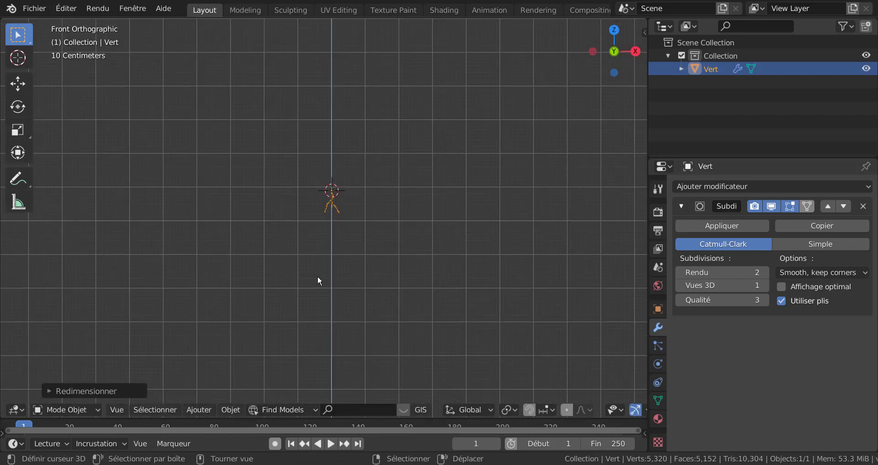
scroll(319, 280, "up", 3)
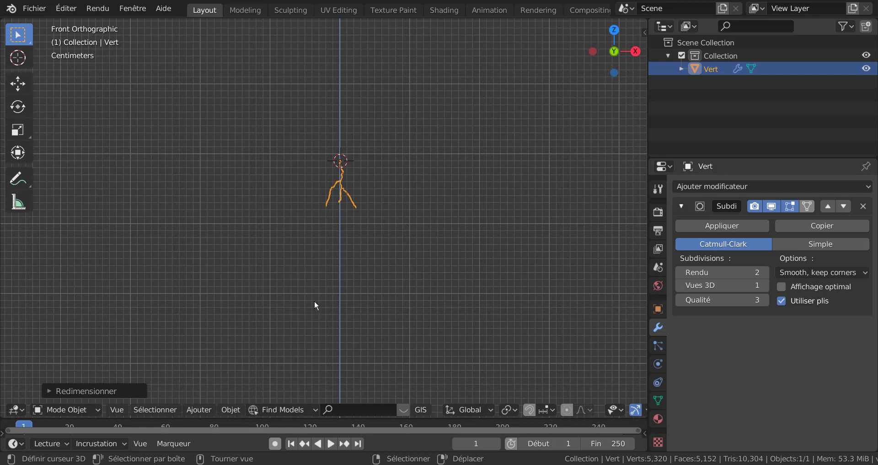
Apply the scale transform to the reduced lightning bolt.
key("ctrl+a")
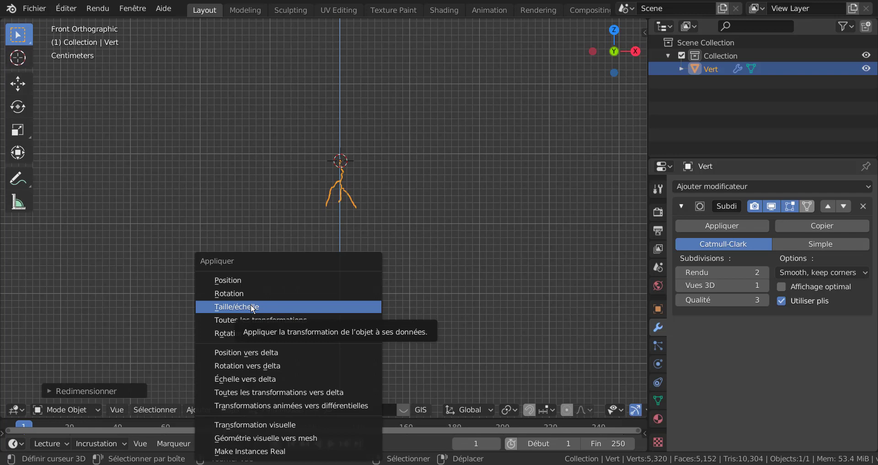
left_click(262, 306)
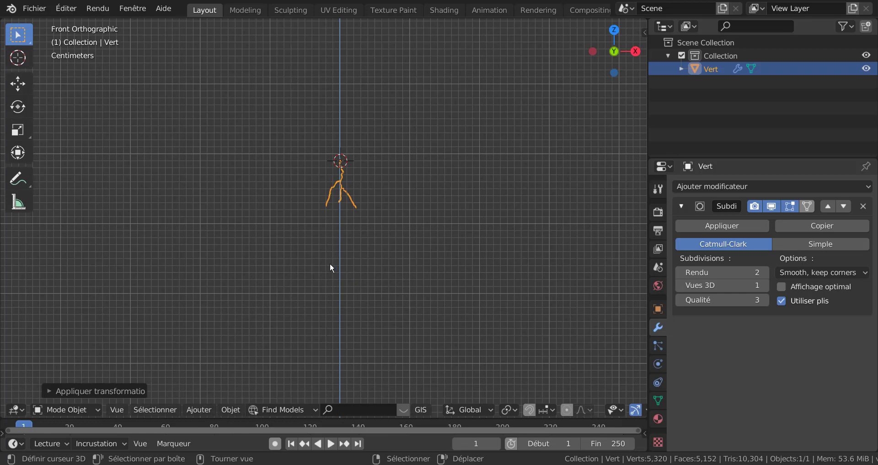
scroll(331, 267, "down", 3)
scroll(421, 304, "up", 2)
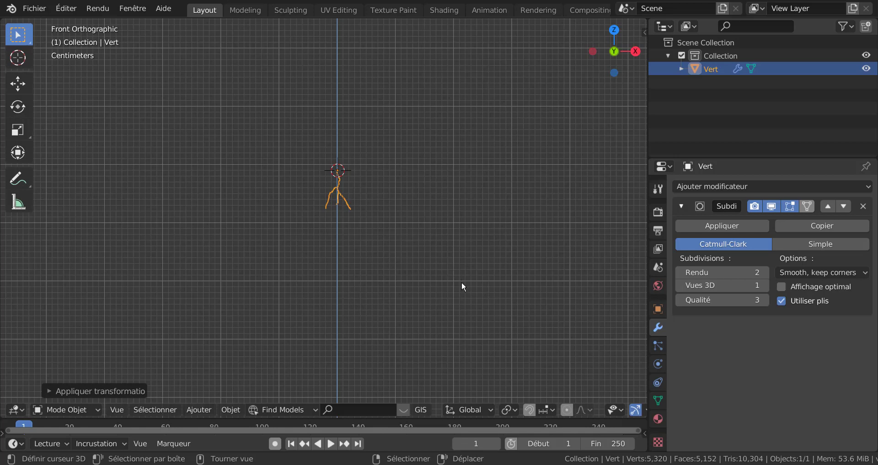
Add a mesh plane at the 3D cursor.
scroll(438, 320, "down", 2)
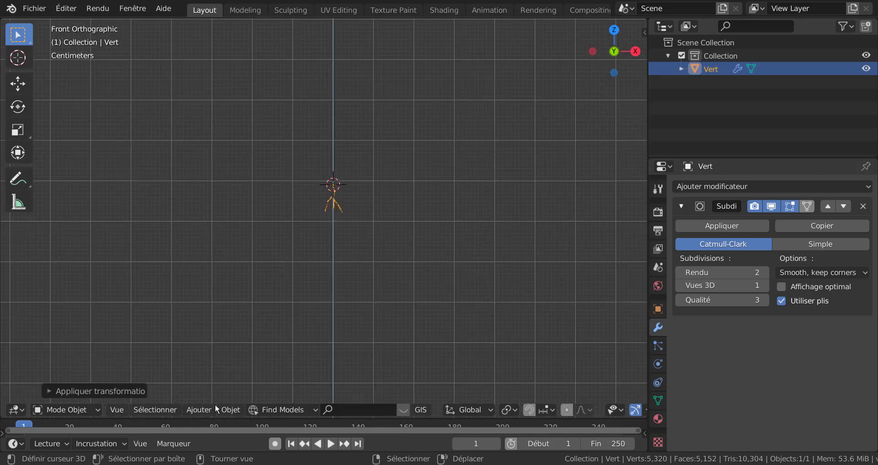
left_click(197, 409)
mouse_move(201, 397)
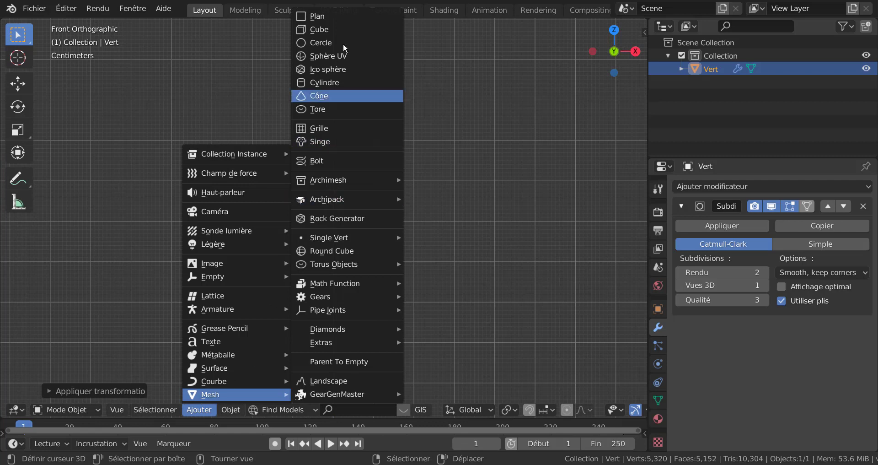
left_click(336, 17)
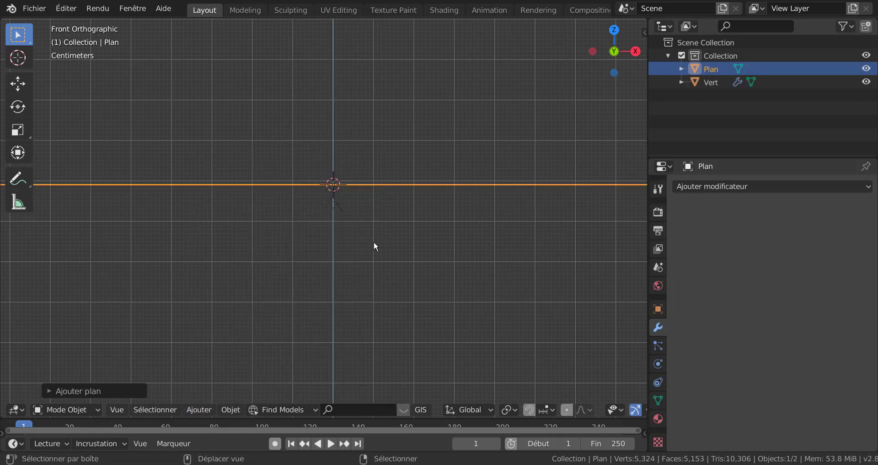
Select the lightning bolt and move it up along the Z axis by about 1.056 m above the plane.
middle_click_drag(372, 245, 356, 284)
scroll(374, 304, "down", 3)
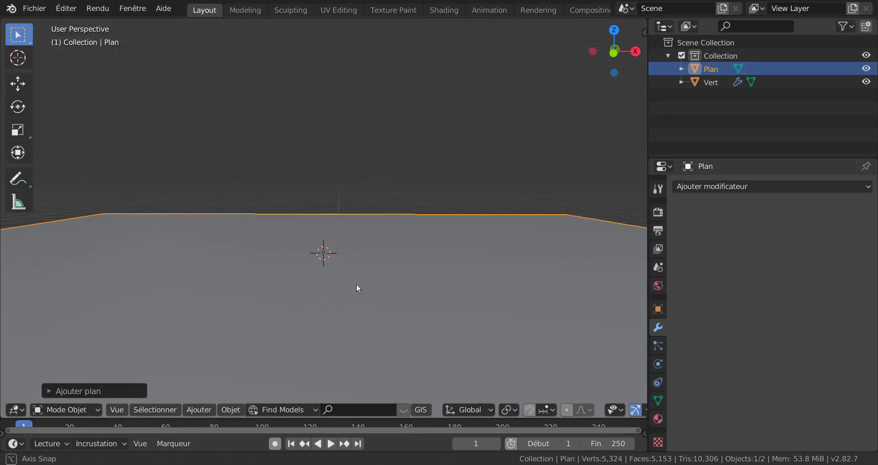
left_click(325, 224)
middle_click_drag(344, 311, 340, 317)
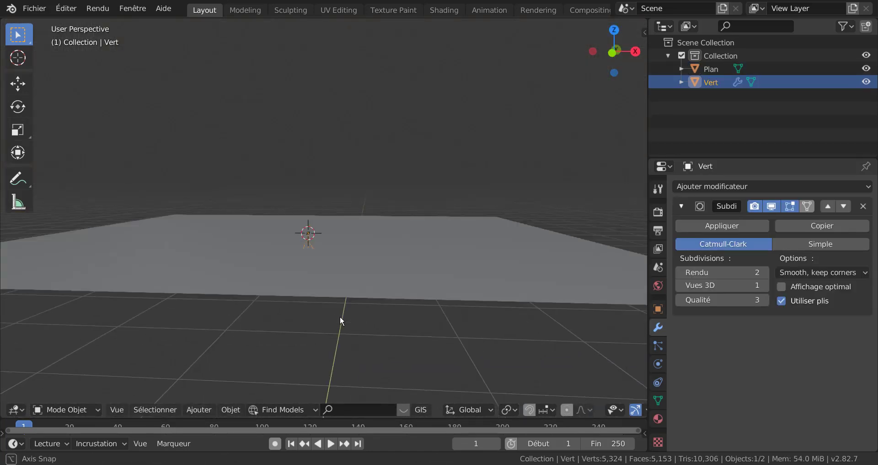
key("g")
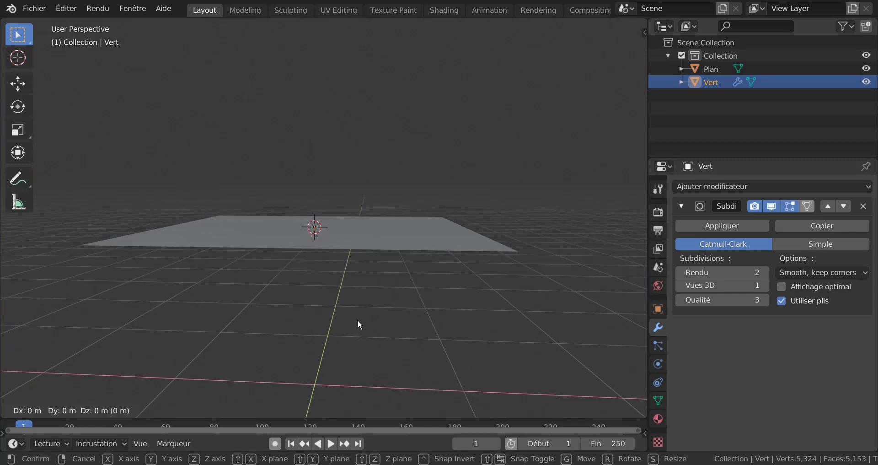
key("z")
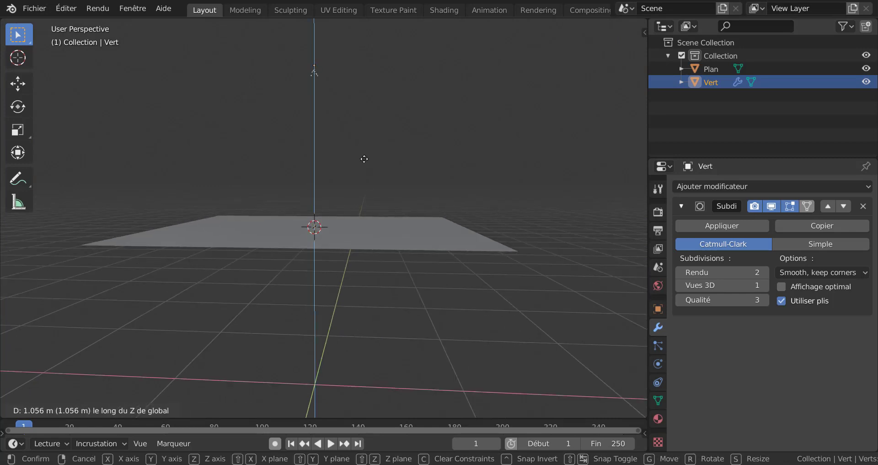
left_click(364, 159)
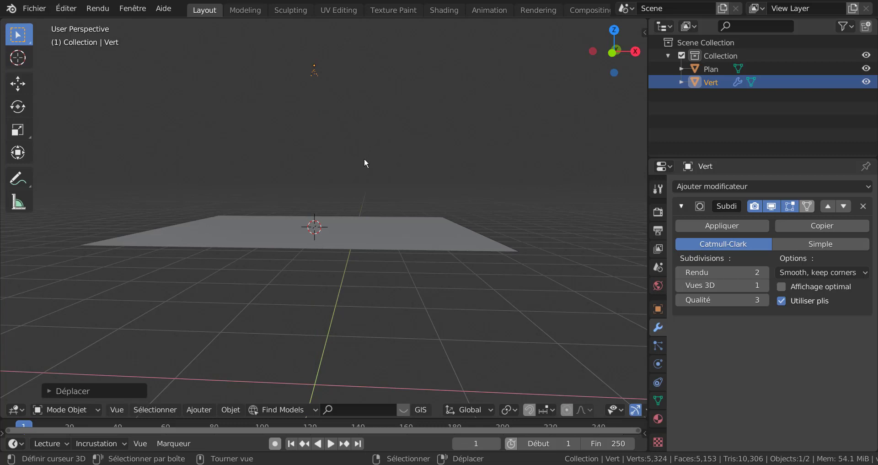
Try applying the location transform to the raised lightning bolt.
key("ctrl+a")
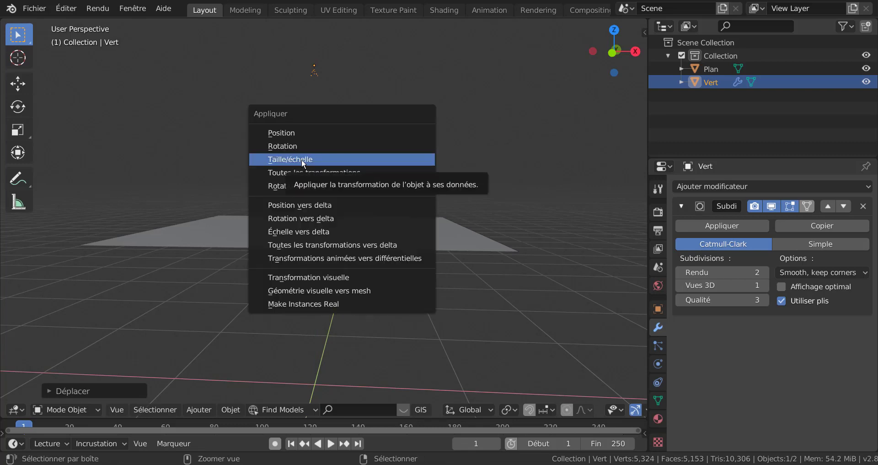
left_click(303, 133)
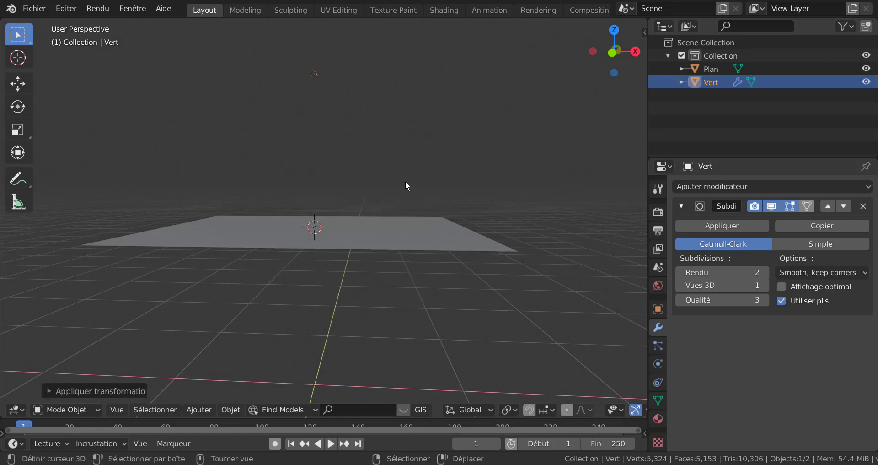
middle_click_drag(405, 180, 313, 102)
left_click(305, 93)
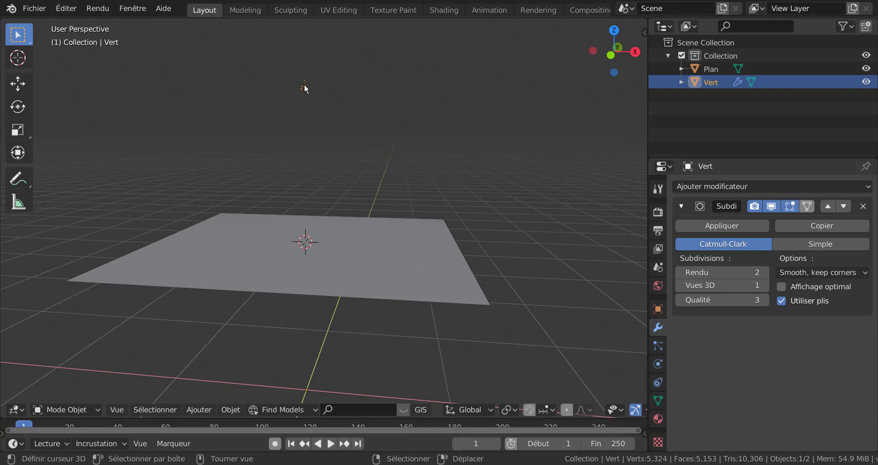
key("Tab")
key("Tab")
key("s")
key("Escape")
key("Tab")
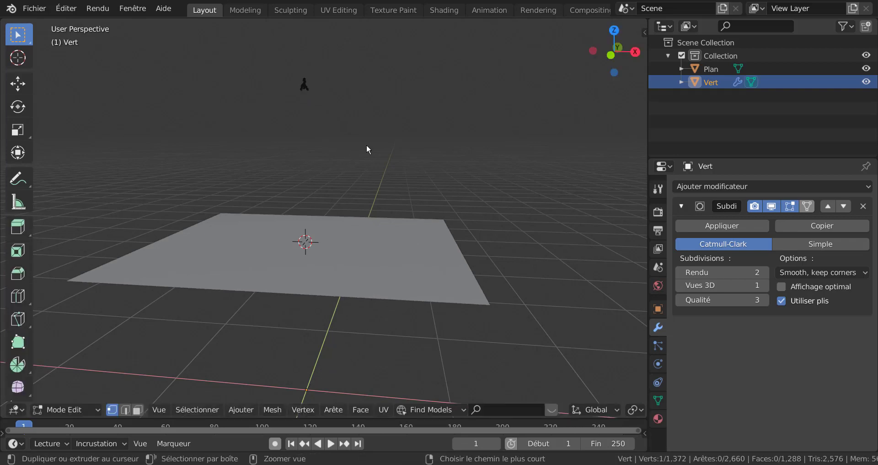
middle_click_drag(392, 129, 388, 178, "shift")
key("Tab")
key("Tab")
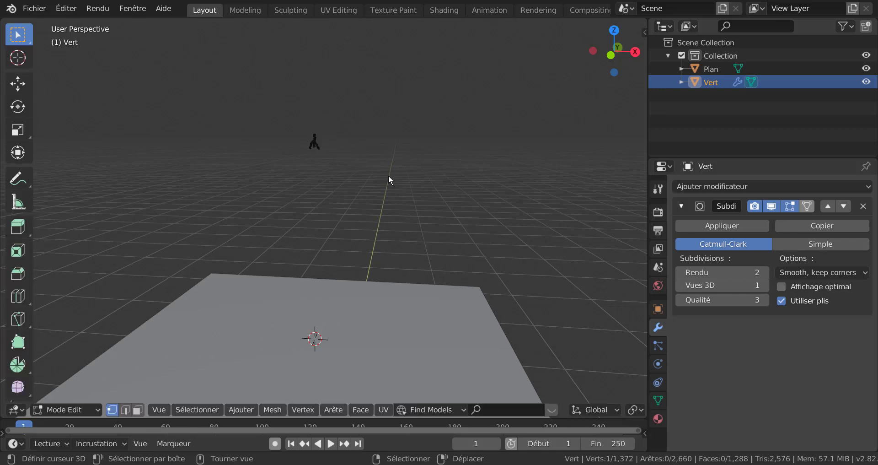
scroll(389, 176, "down", 3)
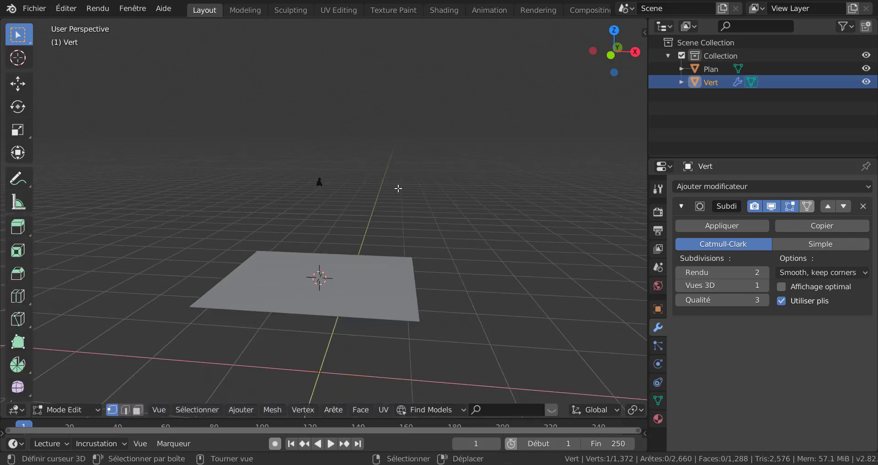
key("Tab")
key("Tab")
key("Tab")
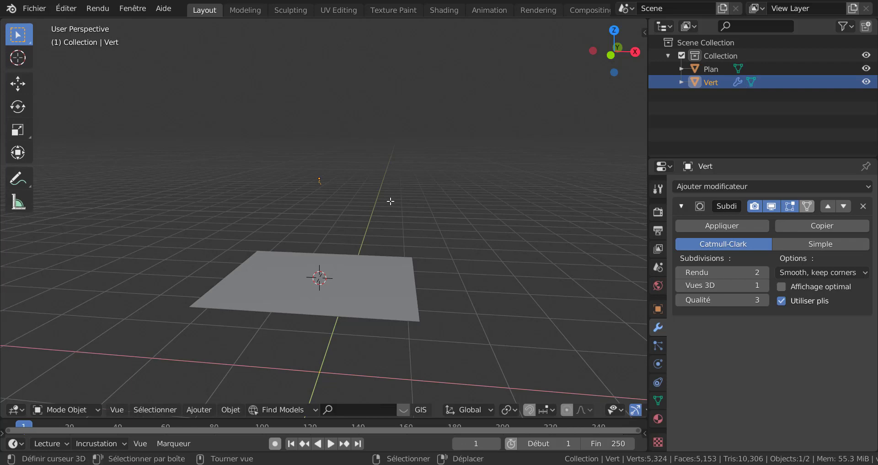
Try scaling the lightning bolt down about its top origin in Object Mode.
key("s")
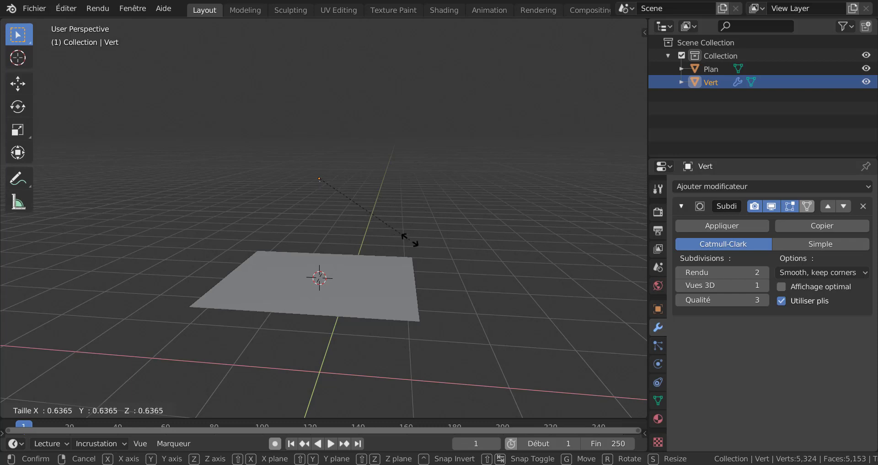
left_click(412, 240)
scroll(358, 256, "up", 2)
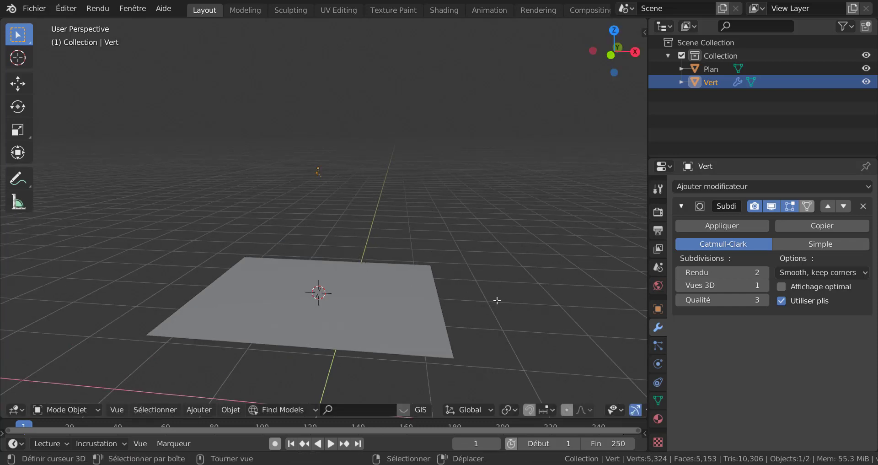
Give the lightning bolt a new material with an Emission surface and set its strength to 0.
left_click(658, 418)
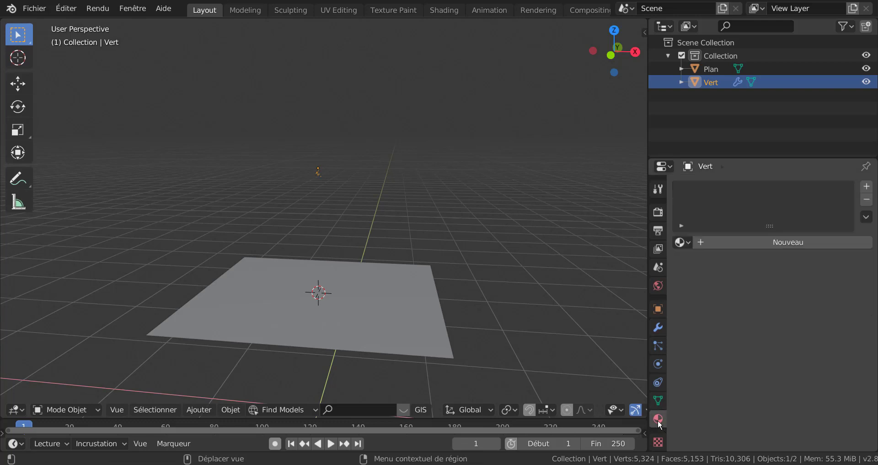
left_click(789, 241)
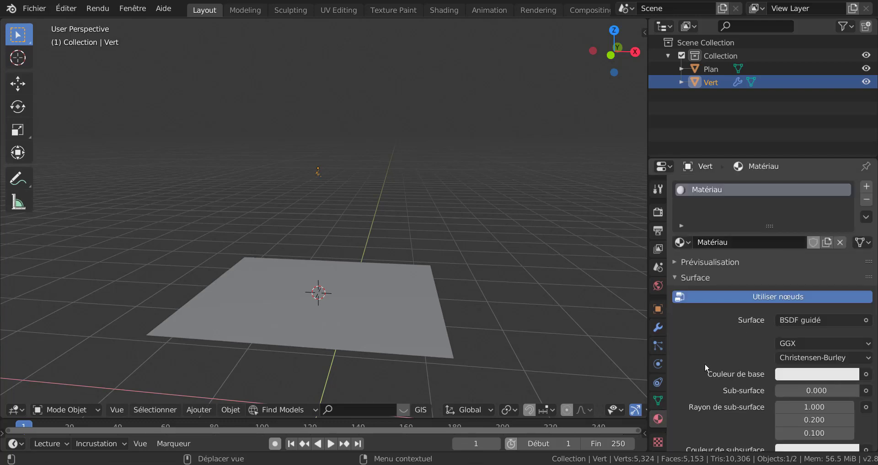
left_click(838, 320)
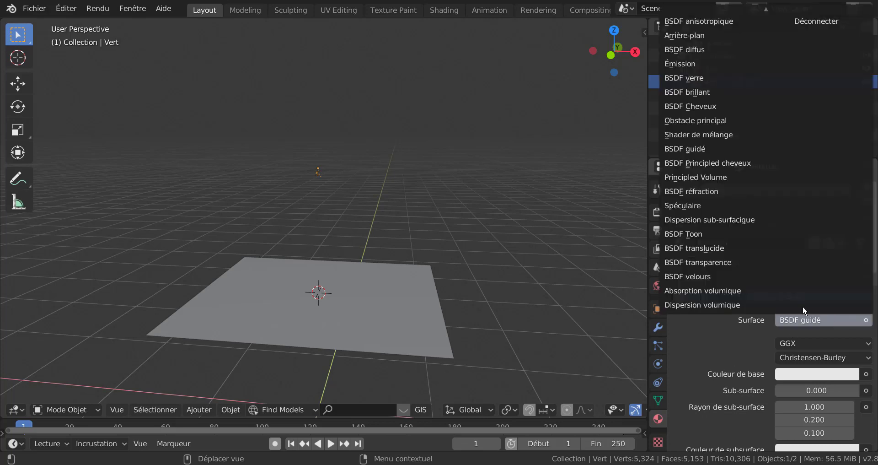
left_click(690, 61)
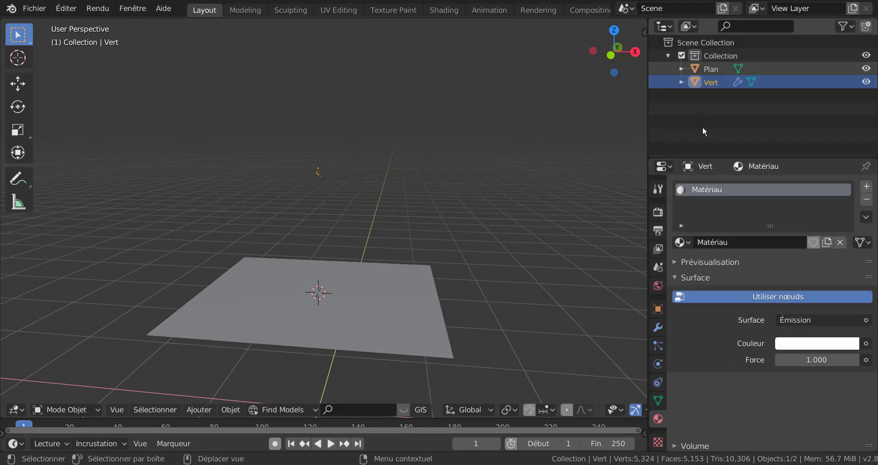
scroll(741, 355, "down", 8)
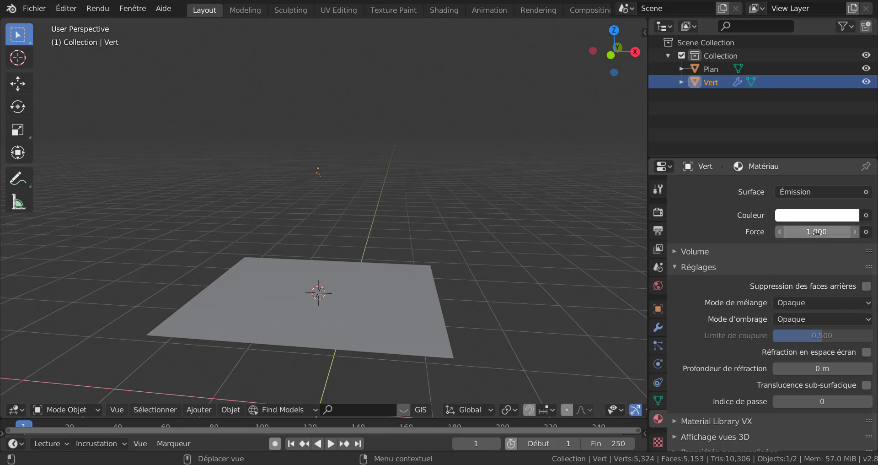
left_click_drag(816, 232, 715, 233)
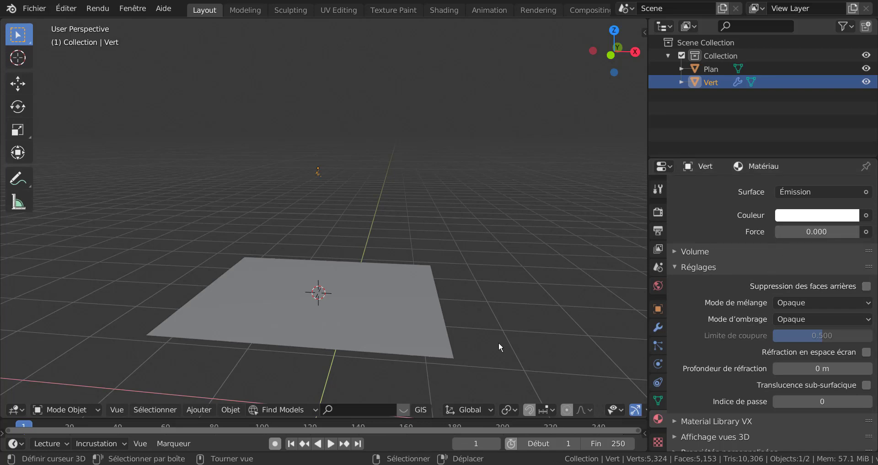
Switch the viewport to rendered shading and replace the image-based World with a new one.
scroll(511, 407, "down", 5)
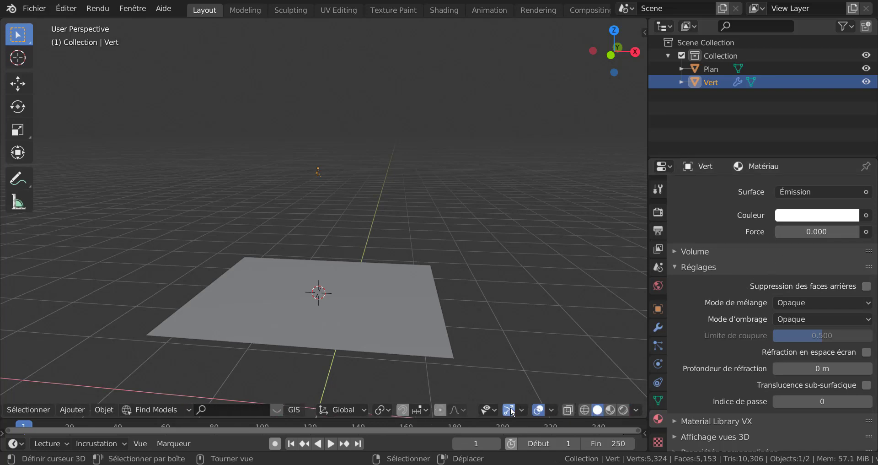
left_click(626, 410)
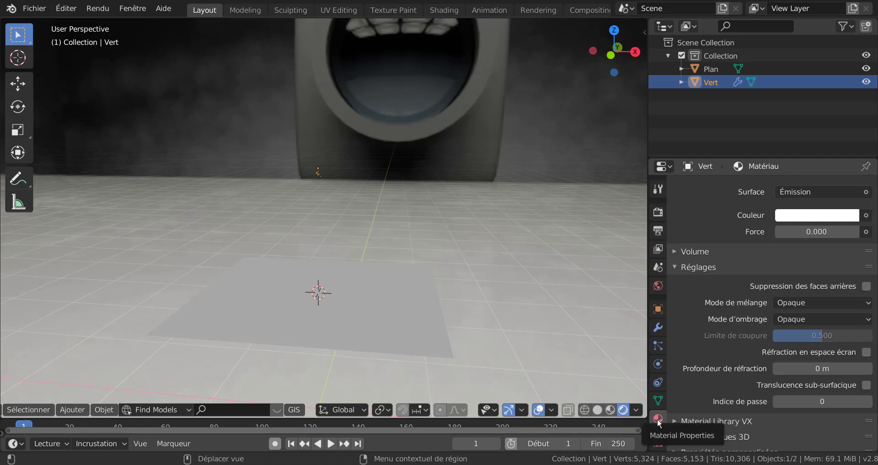
left_click(658, 285)
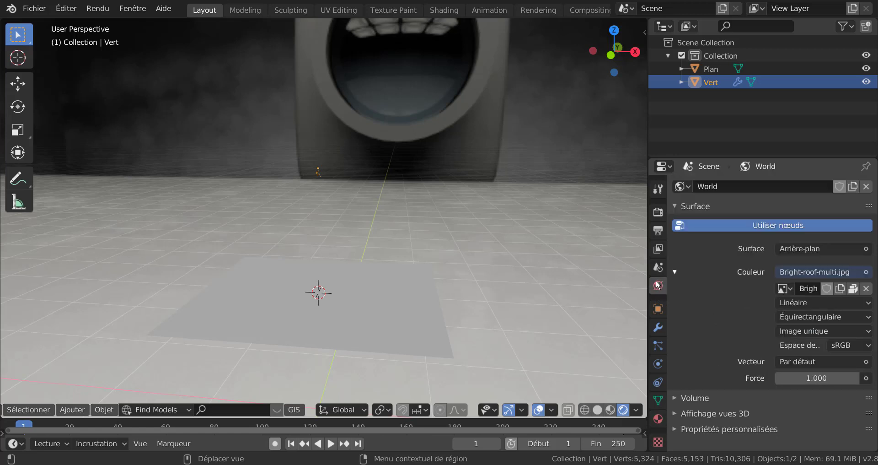
left_click(866, 186)
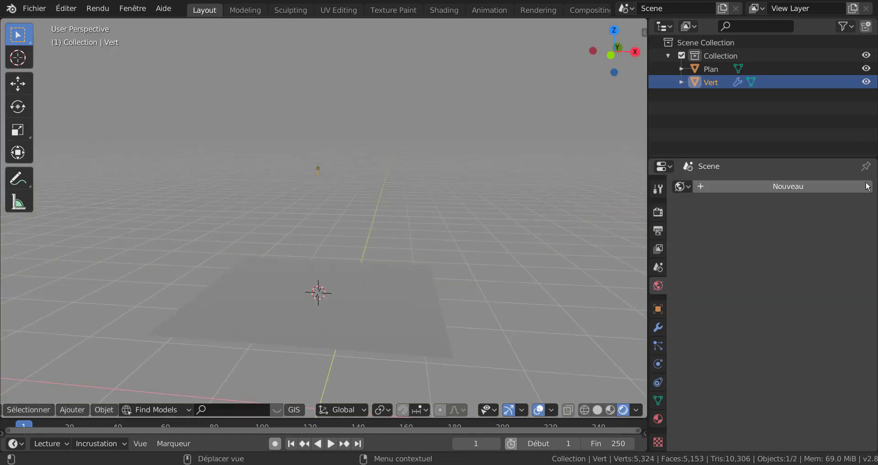
left_click(775, 186)
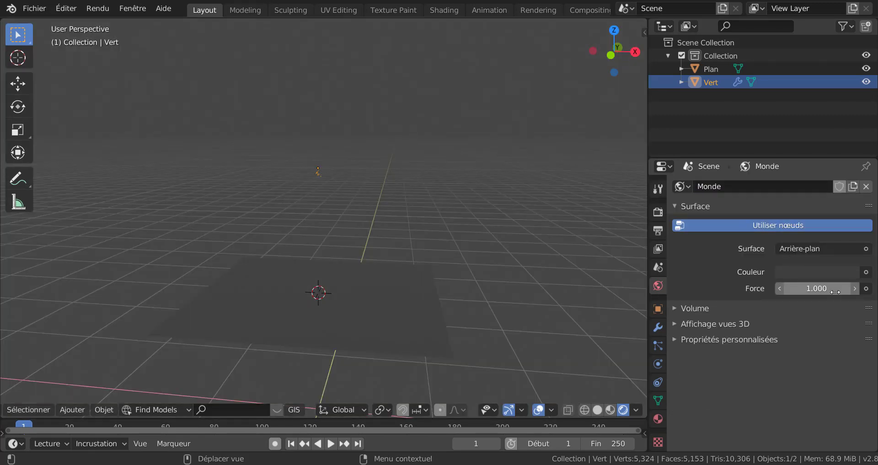
Set the new World background's strength to 0 and its colour to black.
left_click_drag(770, 308, 754, 312)
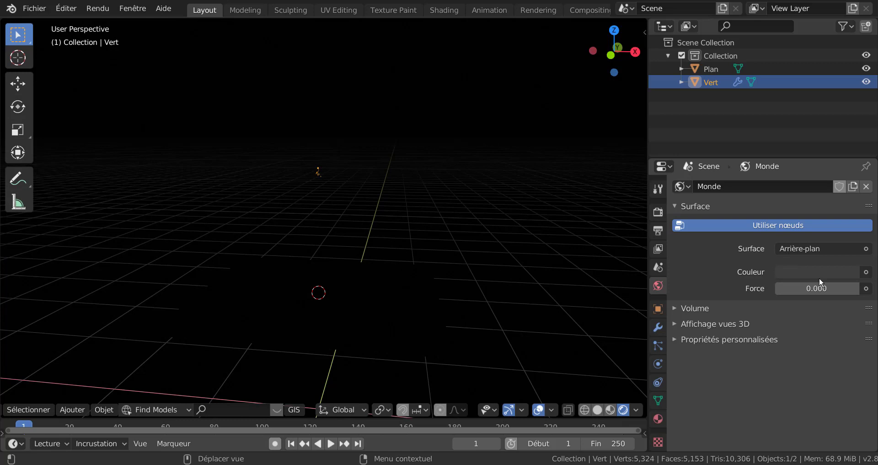
left_click(836, 274)
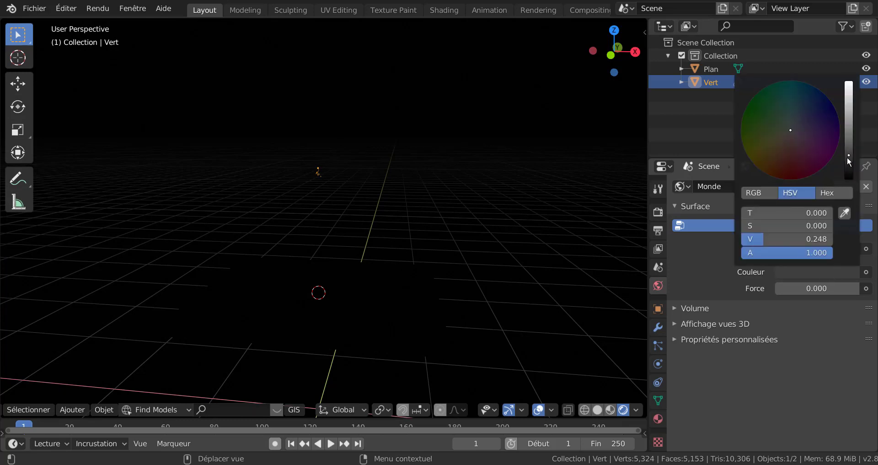
left_click_drag(849, 170, 848, 181)
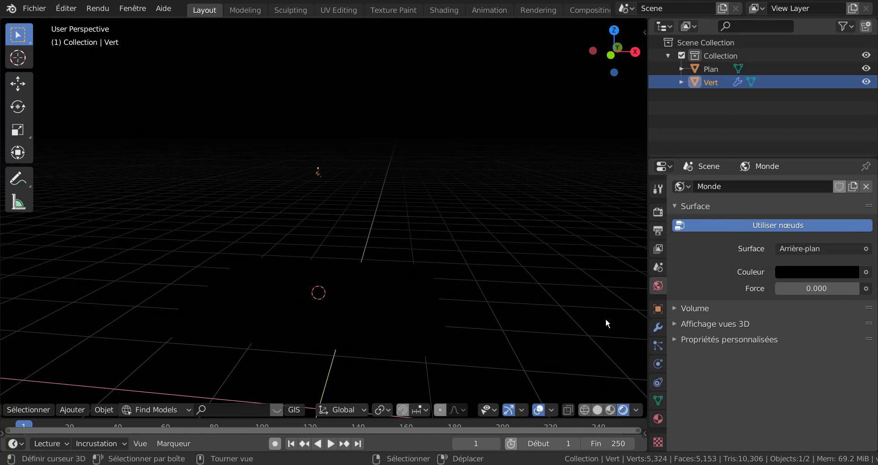
Add a driver to the lightning material's emission strength with the scripted expression +var*5.
left_click(658, 418)
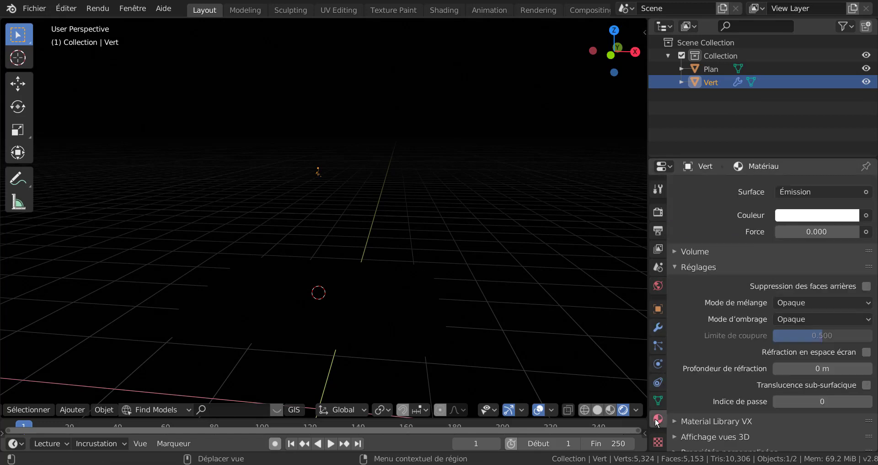
middle_click_drag(441, 341, 435, 340)
scroll(435, 340, "down", 1)
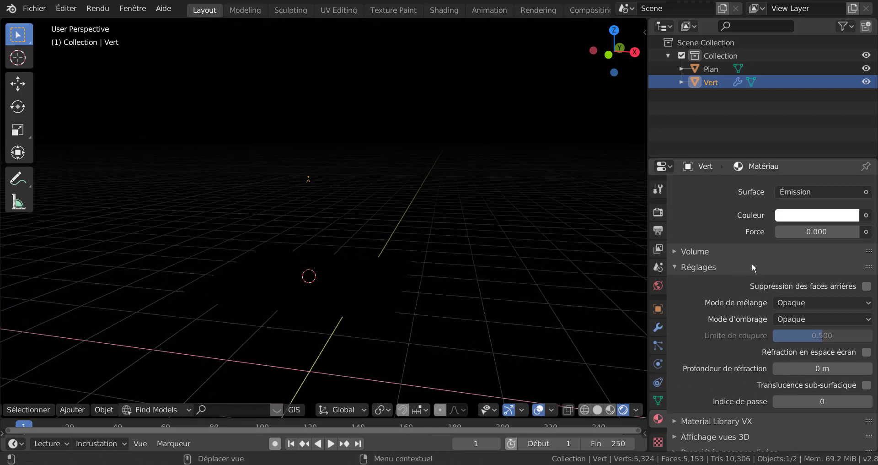
scroll(753, 244, "up", 2)
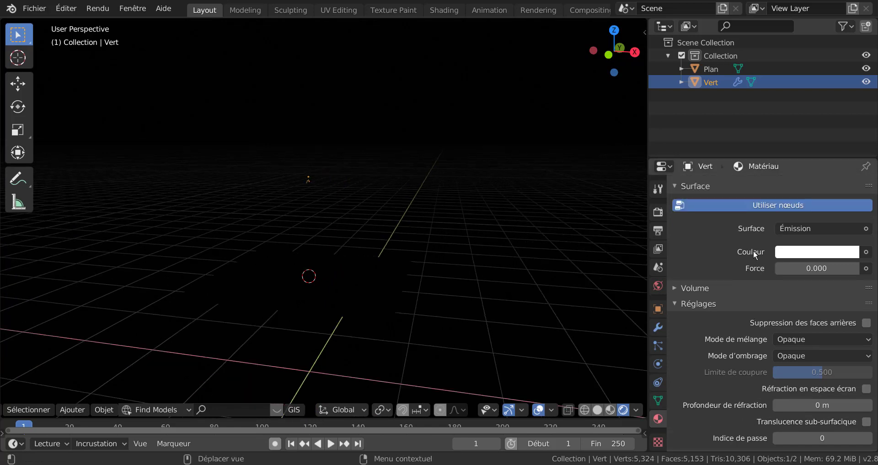
right_click(812, 269)
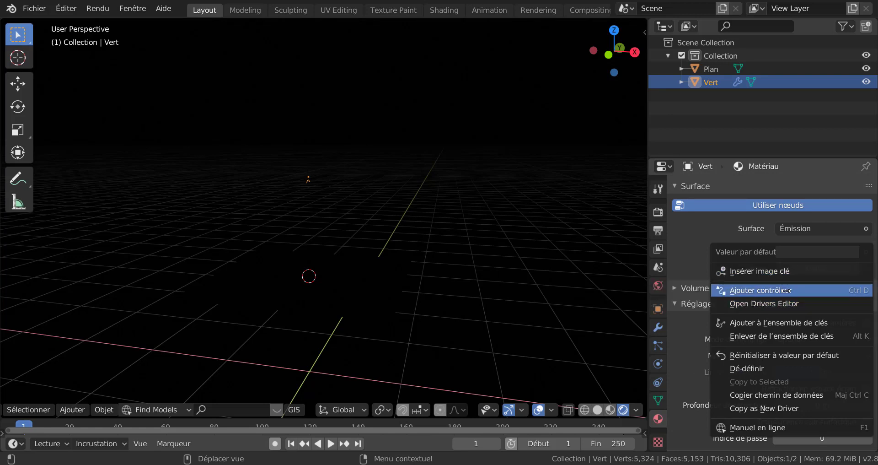
left_click(786, 289)
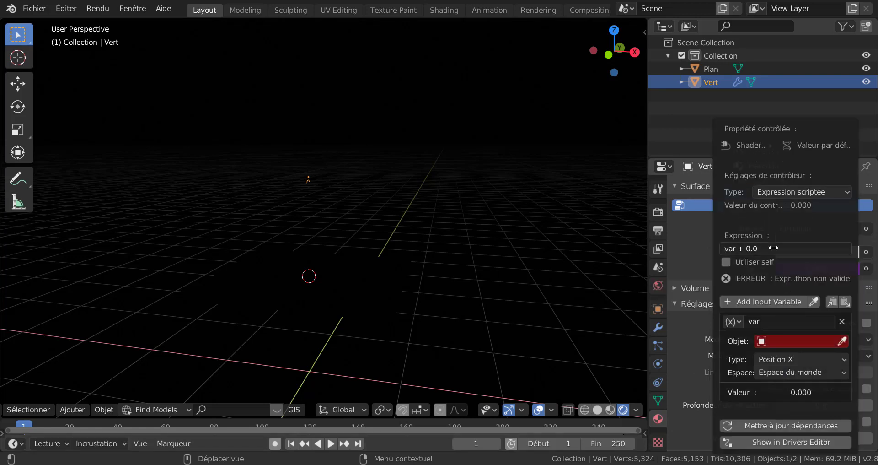
left_click(773, 247)
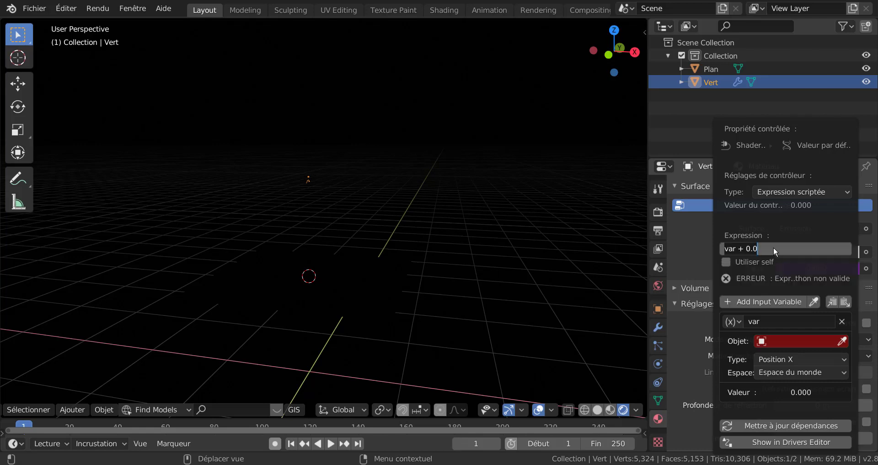
type("+")
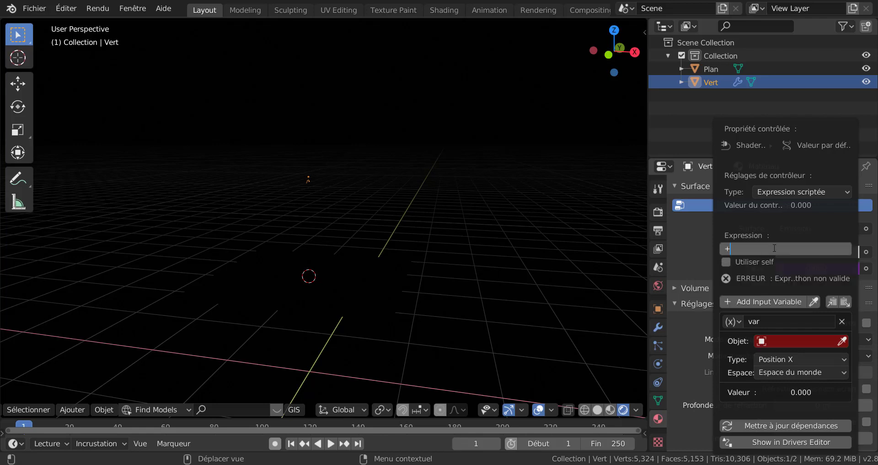
type("var*5")
key("Return")
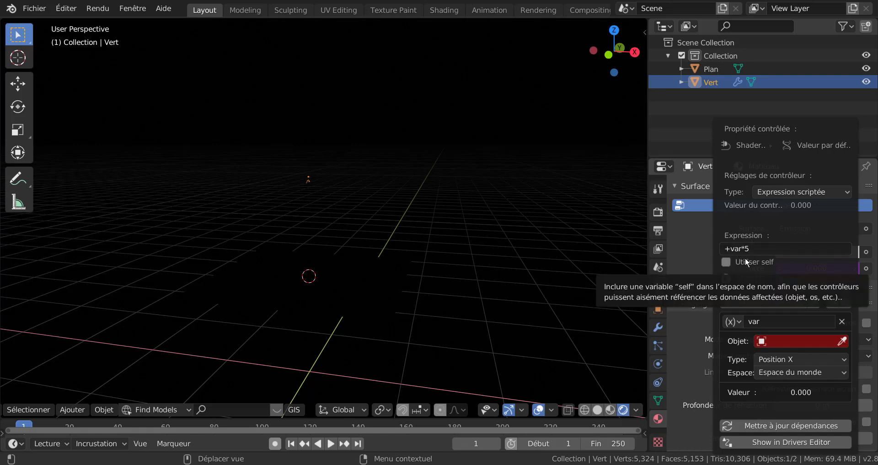
Link the driver variable to the object Vert and set its type to Z scale (Taille/échelle Z).
left_click(792, 342)
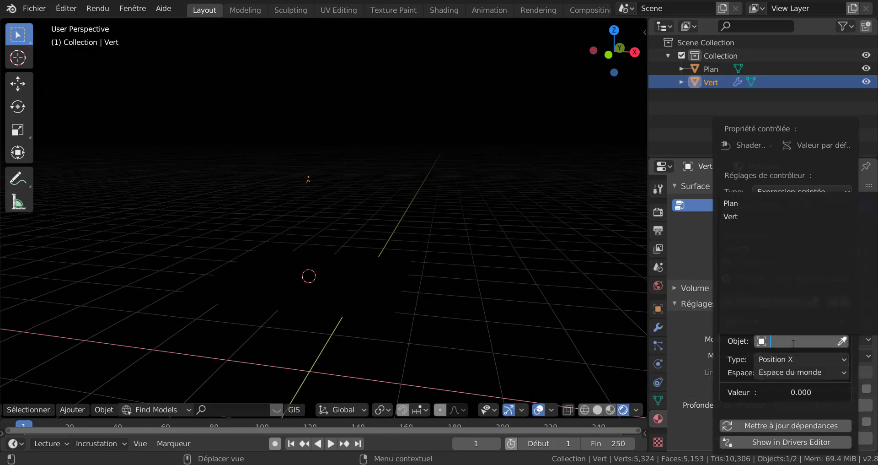
left_click(744, 217)
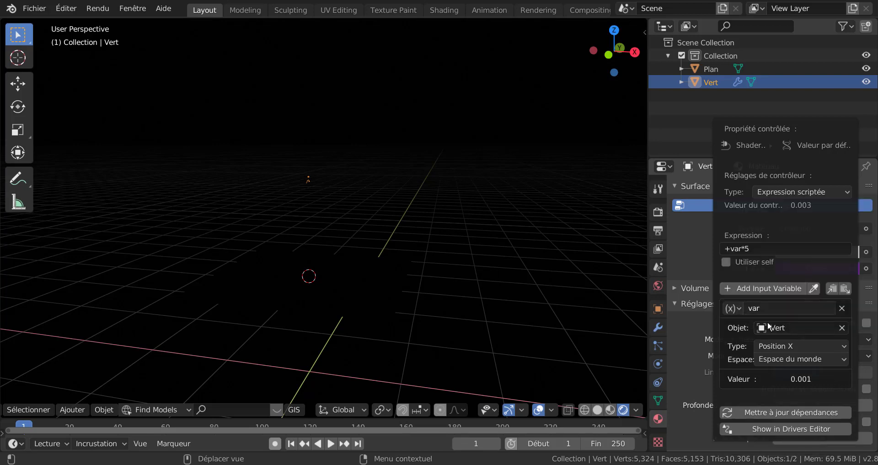
left_click(801, 349)
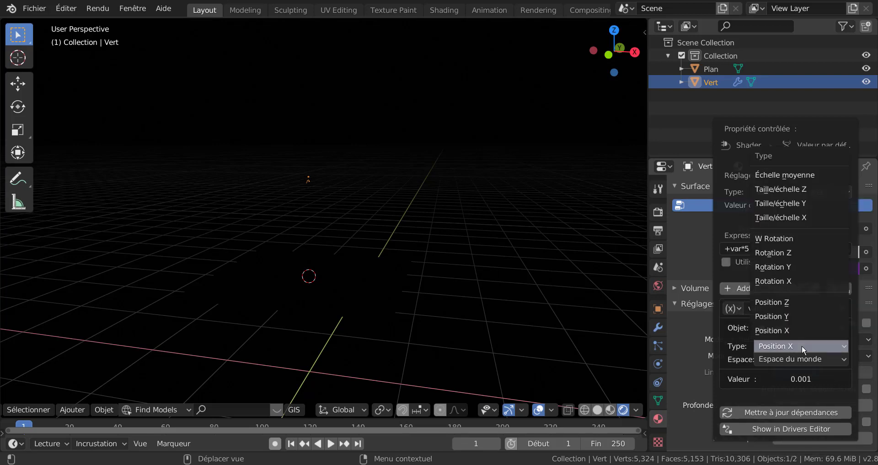
left_click(801, 189)
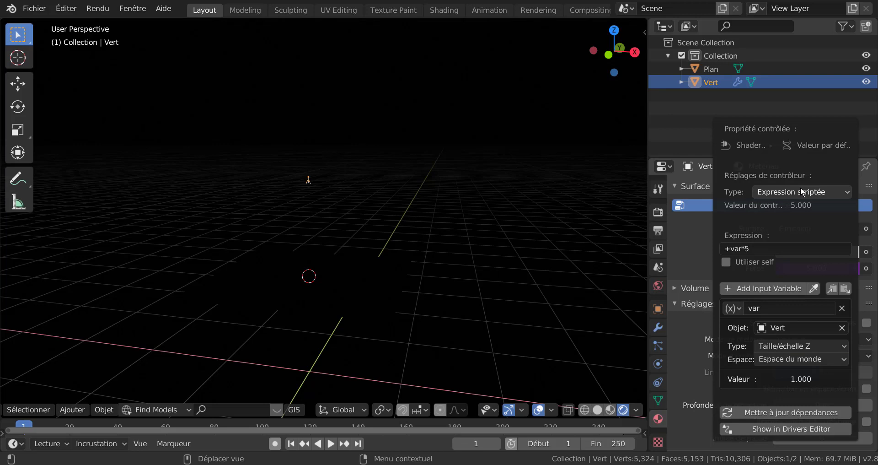
Scale the lightning bolt up about 16.88 times from its top origin, down to the ground.
middle_click_drag(443, 243, 368, 229)
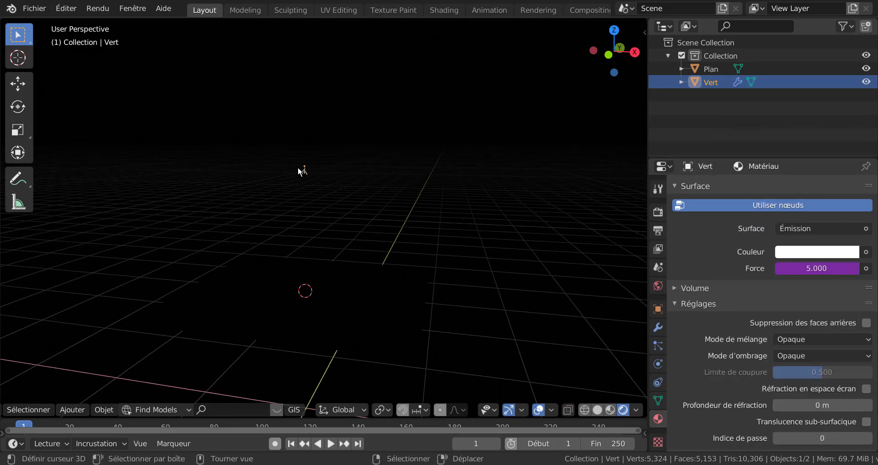
key("s")
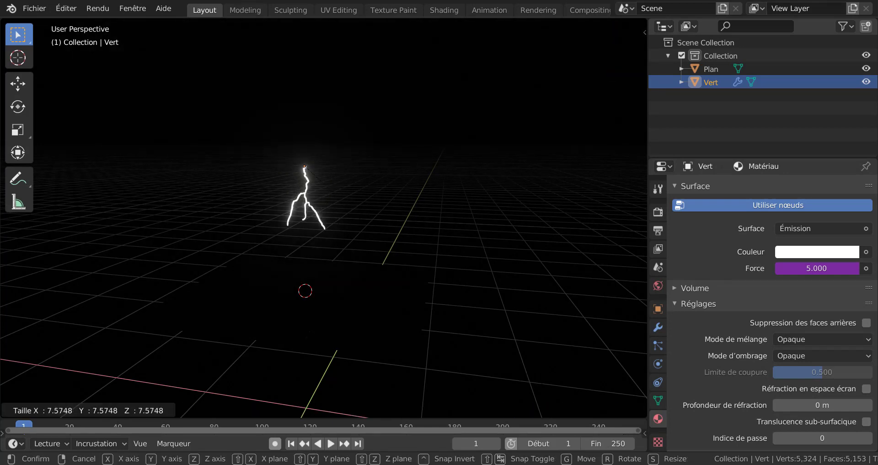
left_click(383, 297)
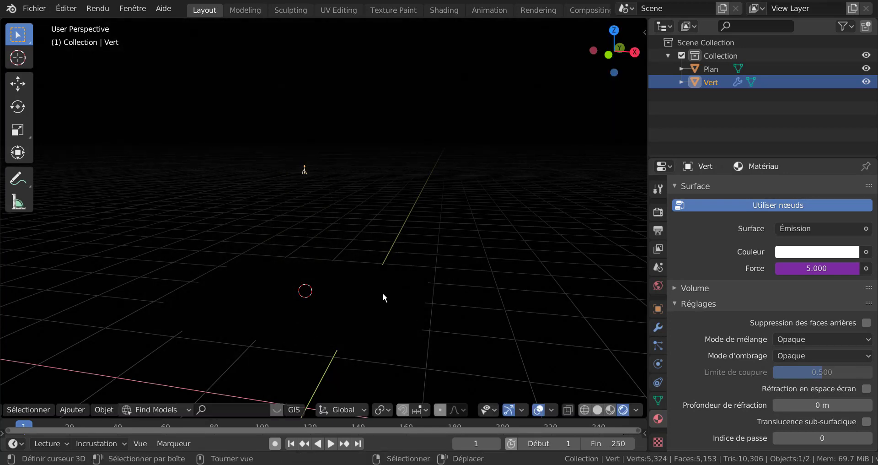
key("s")
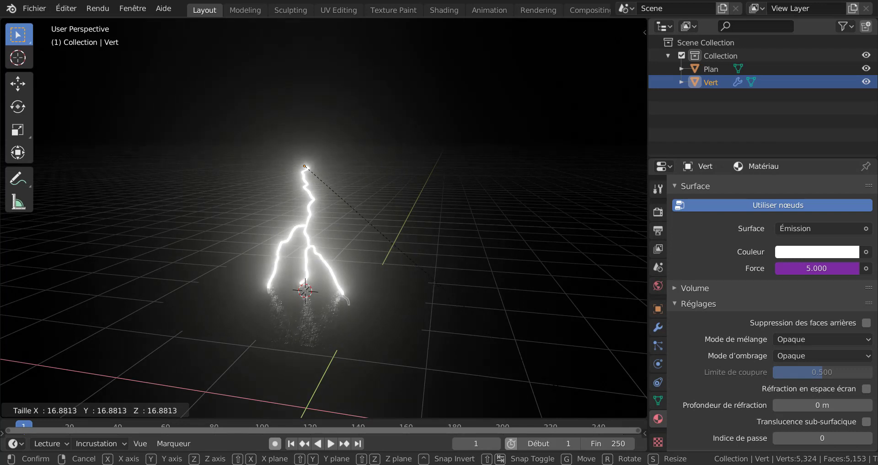
left_click(453, 307)
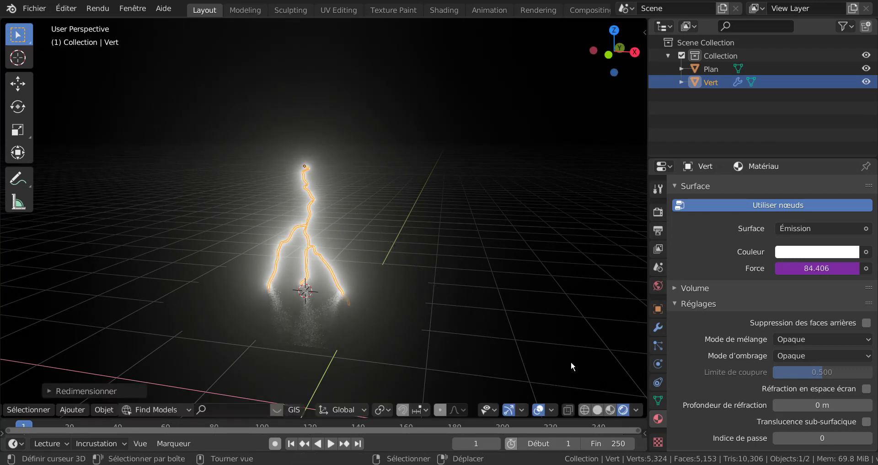
Set the Eevee Bloom intensity to 0.020 and tint the Bloom colour pale red.
left_click(660, 231)
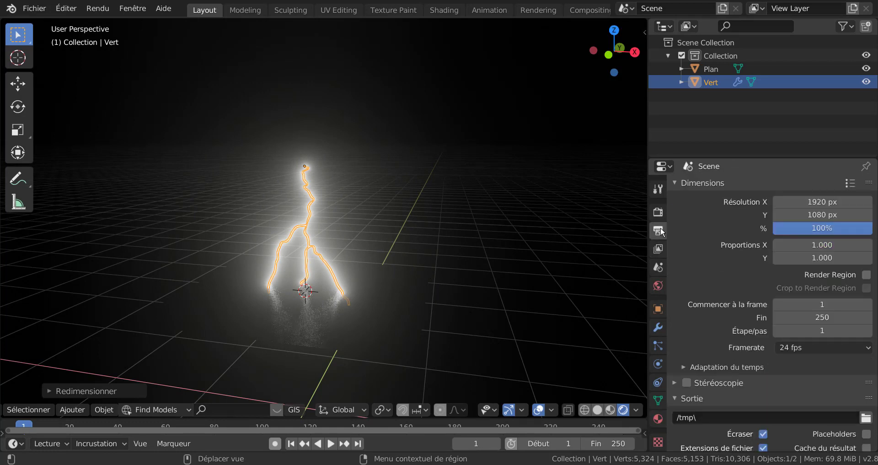
left_click(663, 214)
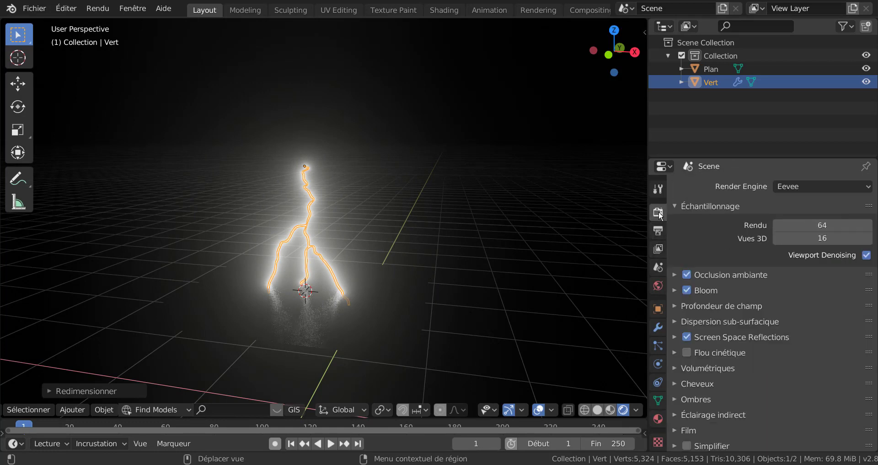
left_click(675, 290)
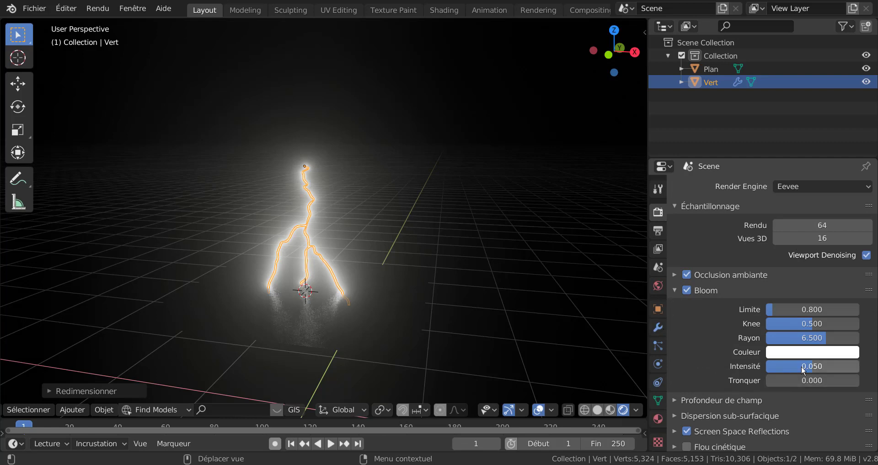
left_click_drag(799, 372, 766, 366)
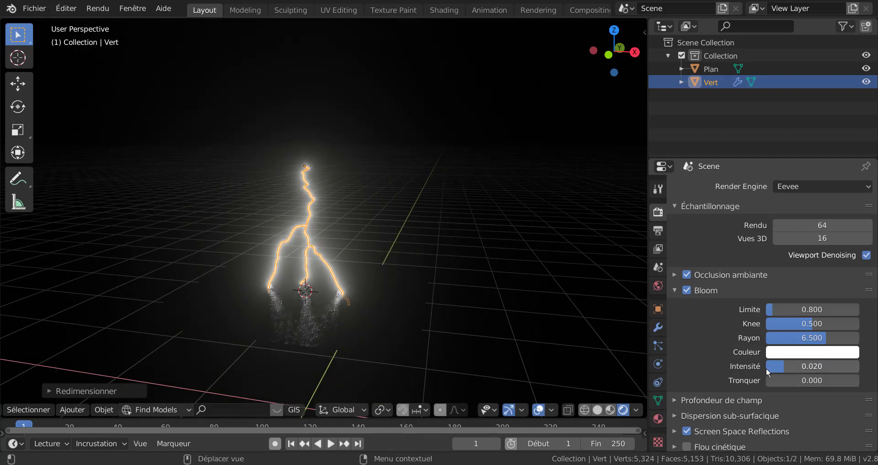
left_click(803, 353)
left_click(794, 258)
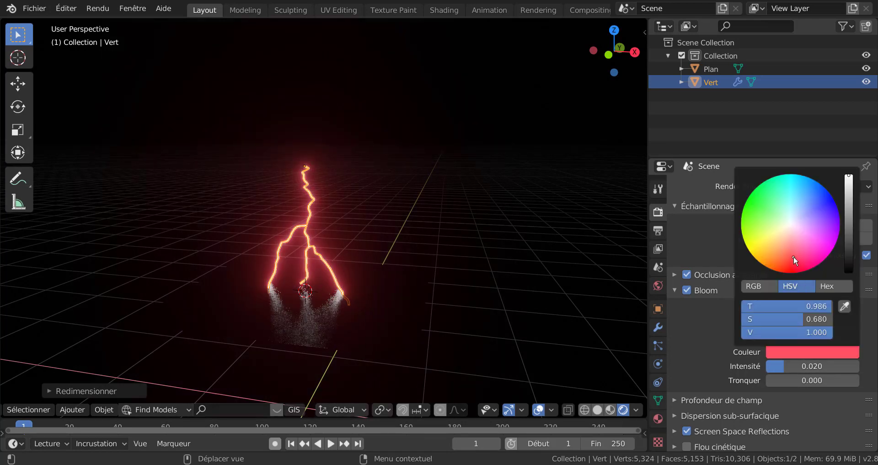
left_click(792, 241)
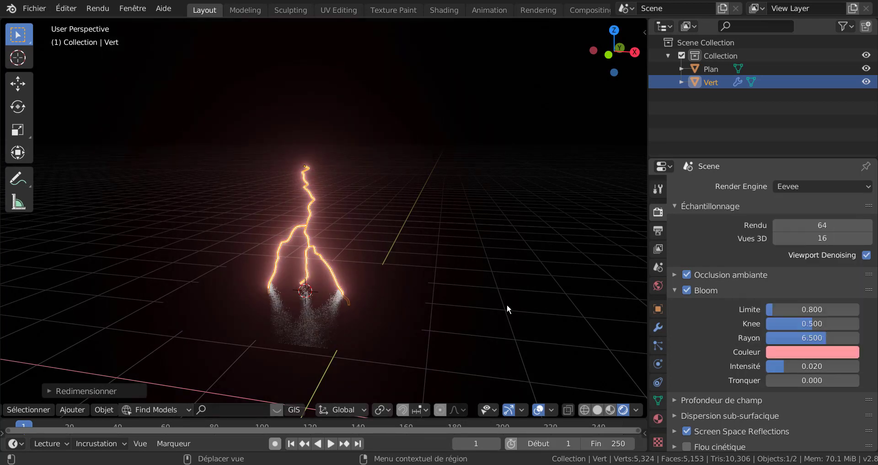
Try a Bloom radius of 0, then use a radius of 1.5 with an intensity of 0.017.
scroll(342, 298, "up", 1)
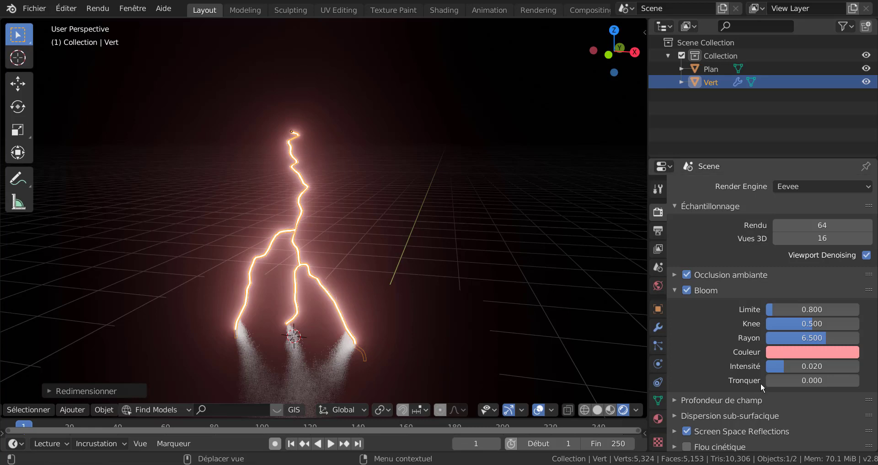
left_click(769, 338)
type("0")
key("Return")
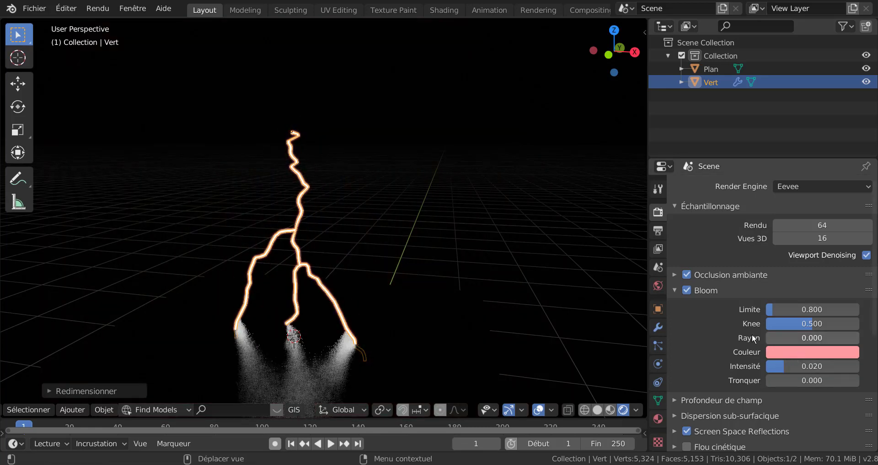
left_click_drag(753, 338, 767, 328)
left_click_drag(775, 363, 759, 368)
left_click_drag(780, 365, 788, 366)
Try a strong red Bloom colour, then change it to a violet-blue.
left_click(789, 352)
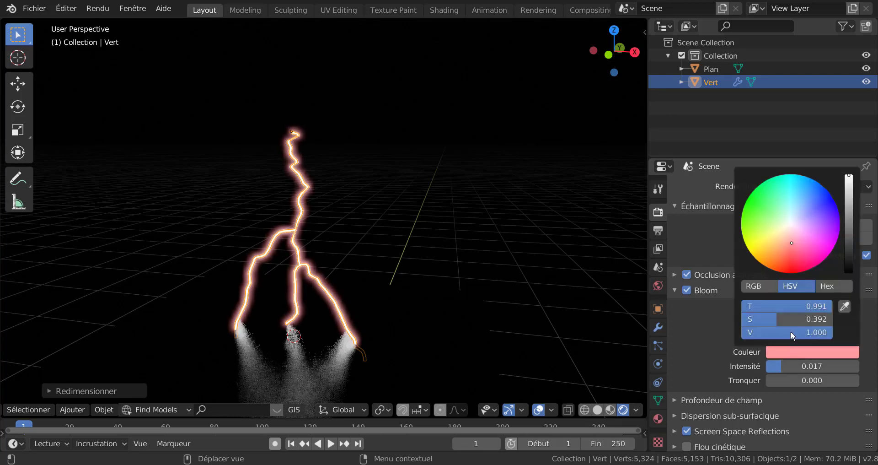
left_click(794, 260)
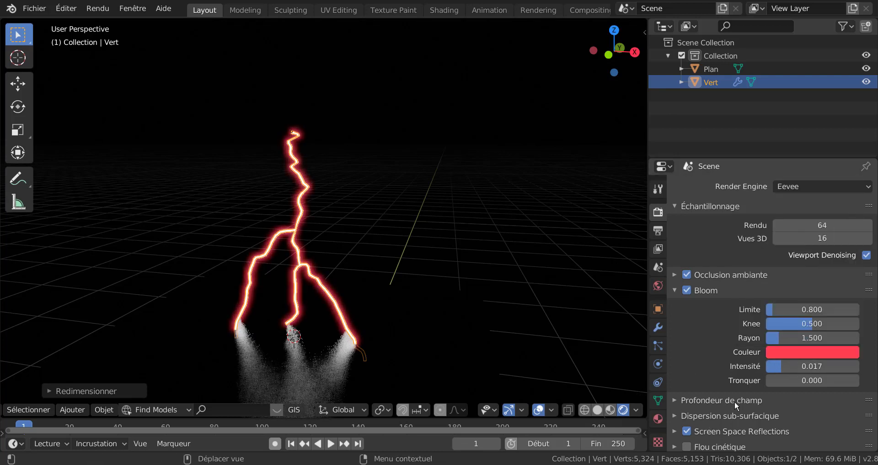
left_click(795, 348)
left_click(813, 206)
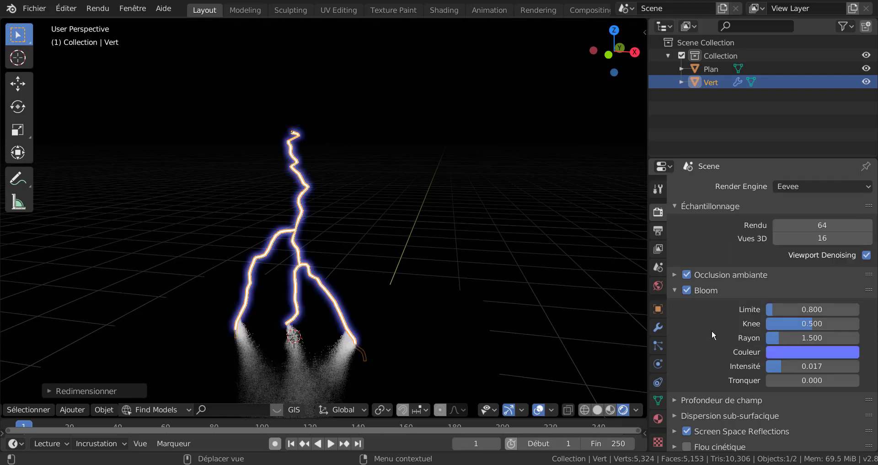
Try a tighter Bloom with radius 1.937, threshold (Limite) 0 and intensity 0.003.
mouse_move(779, 361)
left_mouse_down()
mouse_move(796, 361)
mouse_move(767, 366)
mouse_move(774, 371)
left_mouse_up()
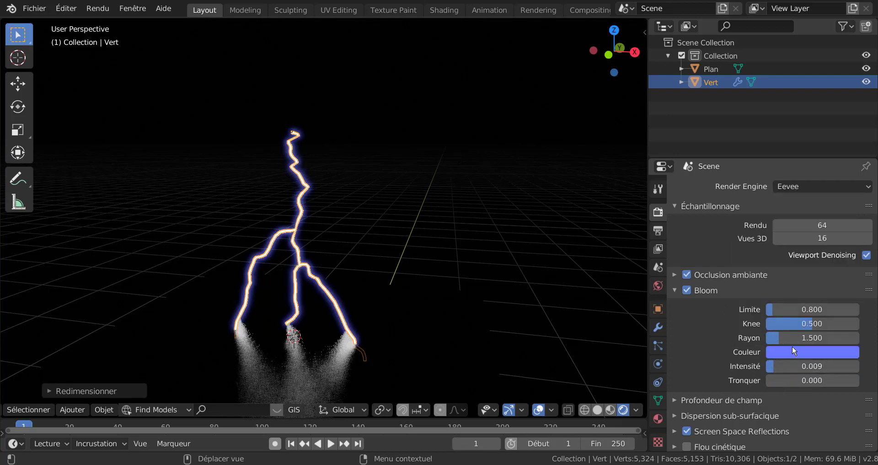
mouse_move(778, 343)
left_mouse_down()
mouse_move(807, 338)
mouse_move(789, 340)
left_mouse_up()
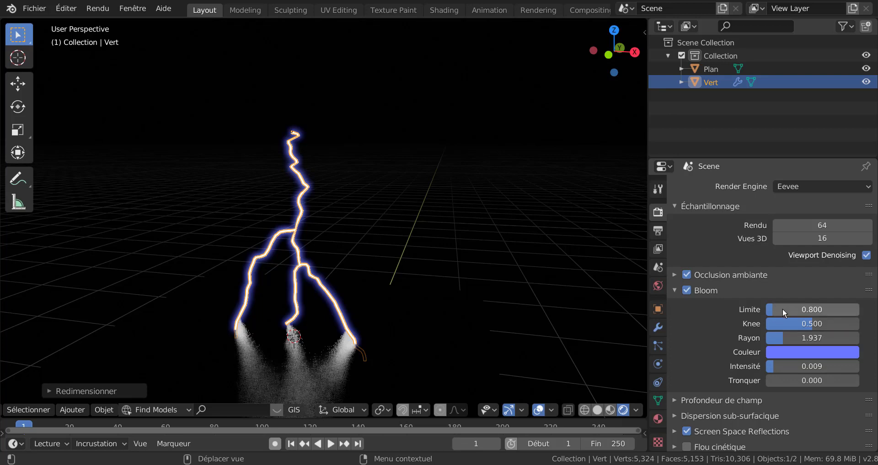
left_click_drag(769, 308, 692, 325)
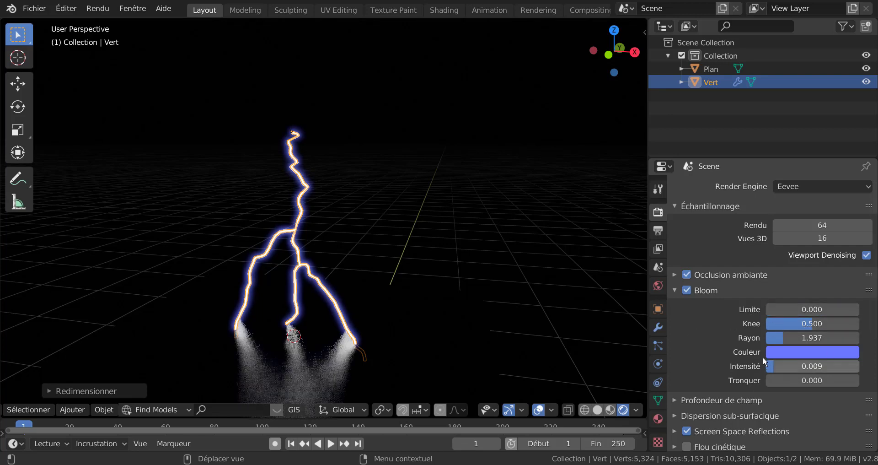
mouse_move(771, 369)
left_mouse_down()
mouse_move(806, 365)
mouse_move(772, 366)
left_mouse_up()
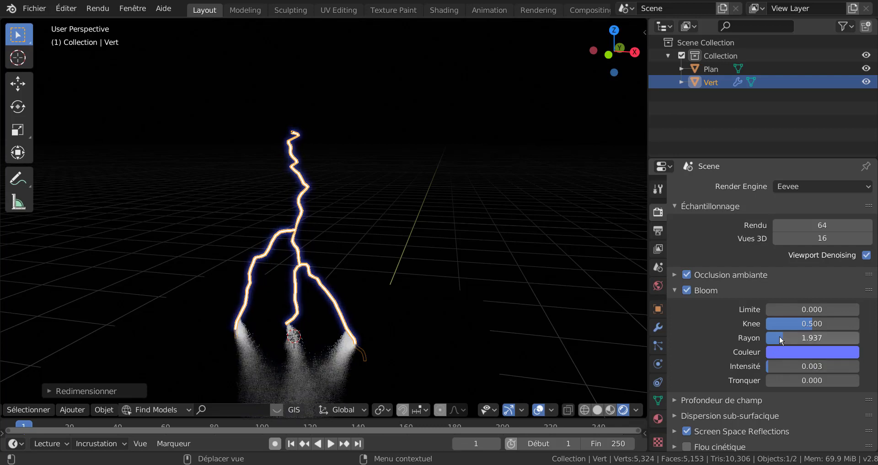
Set the Bloom radius to about 6.257, the threshold (Limite) to about 0.534 and the intensity to about 0.041.
left_click_drag(779, 336, 823, 341)
mouse_move(777, 310)
left_mouse_down()
mouse_move(847, 315)
mouse_move(766, 315)
mouse_move(830, 310)
mouse_move(773, 313)
mouse_move(782, 314)
left_mouse_up()
left_click_drag(793, 365, 827, 368)
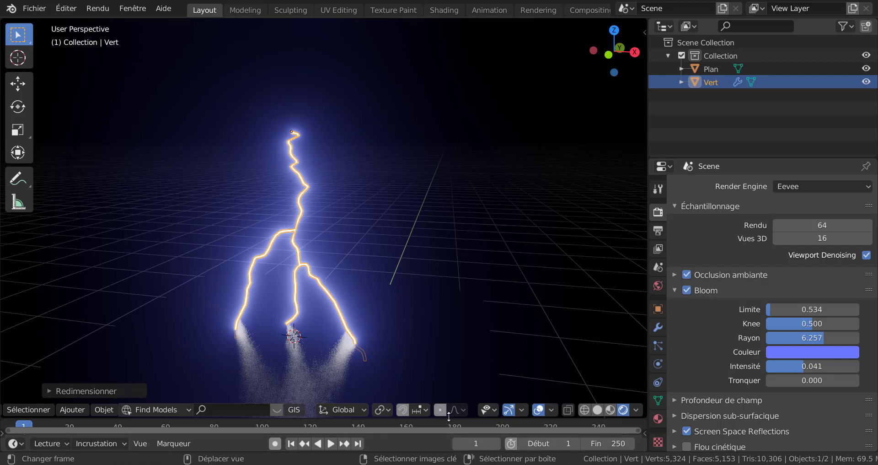
Enlarge the timeline area while keeping the whole lightning bolt in view.
left_click_drag(449, 416, 463, 337)
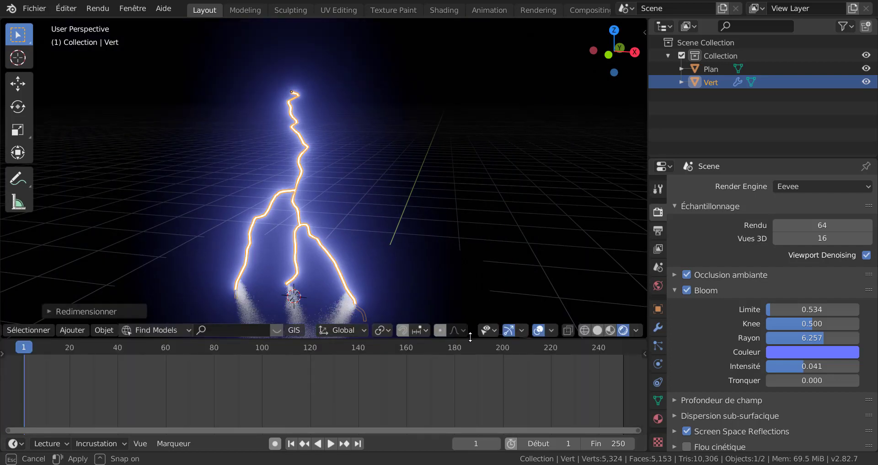
scroll(372, 243, "down", 2)
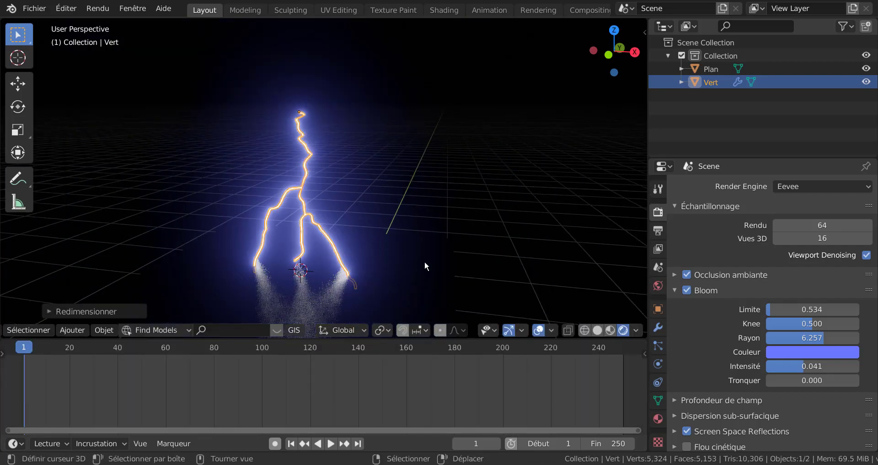
Scale the whole lightning bolt down uniformly to less than a tenth of its size, and widen the 3D viewport.
key("s")
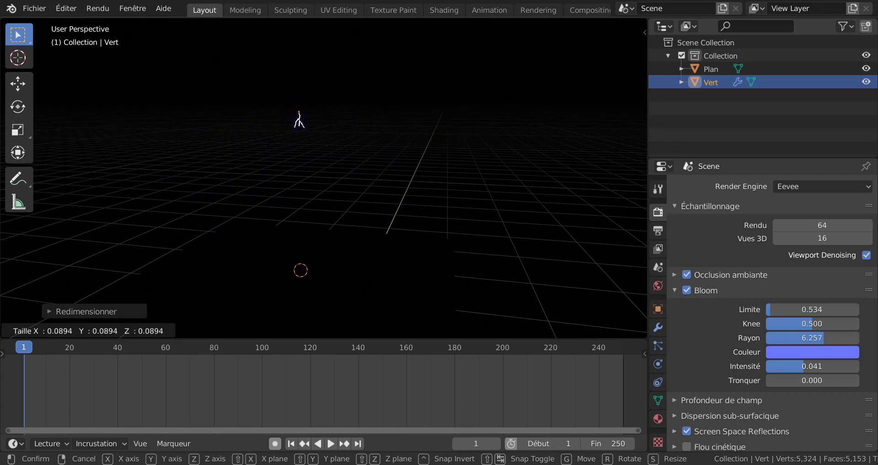
key("Return")
key("s")
key("Return")
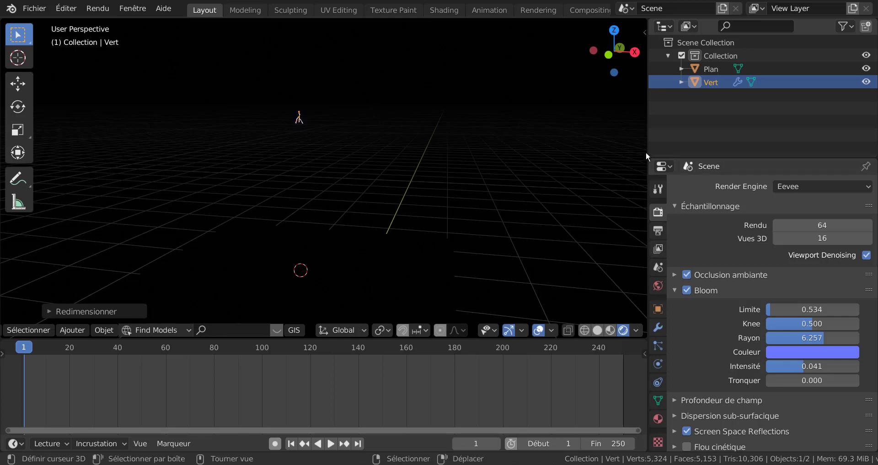
left_click_drag(647, 141, 754, 142)
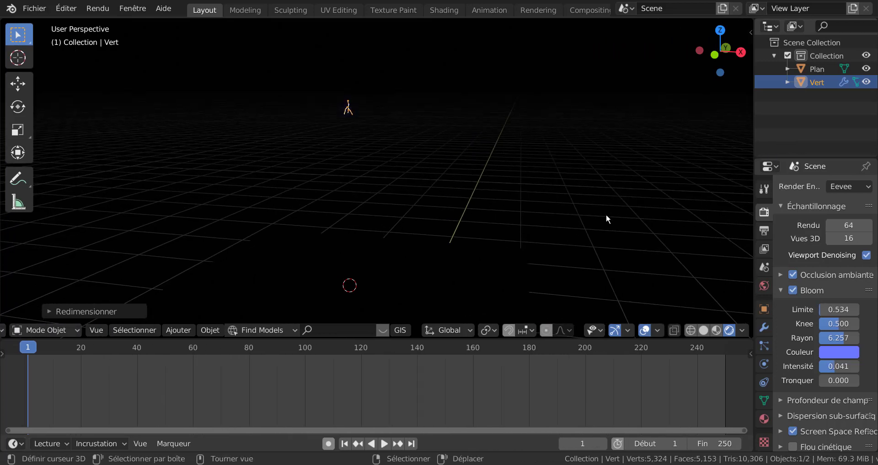
middle_click_drag(611, 271, 613, 254, "shift")
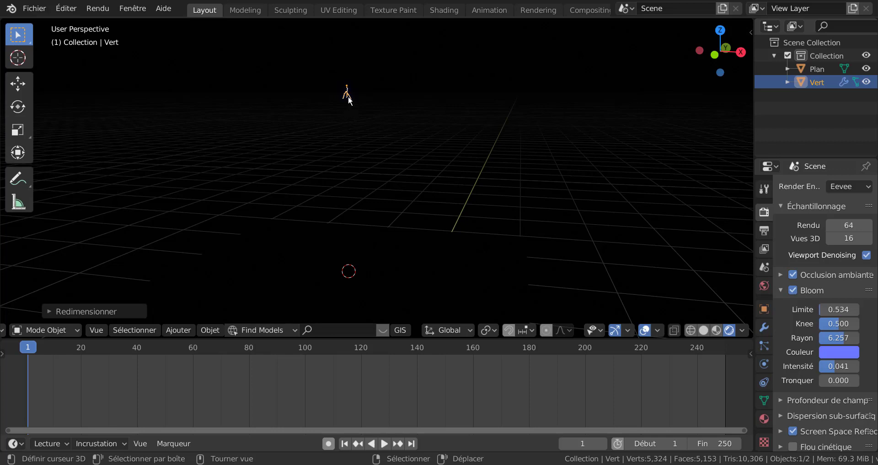
Enable automatic keyframing and record a keyframe of the tiny lightning bolt at frame 25 with the Move tool, without displacing it.
left_click(329, 443)
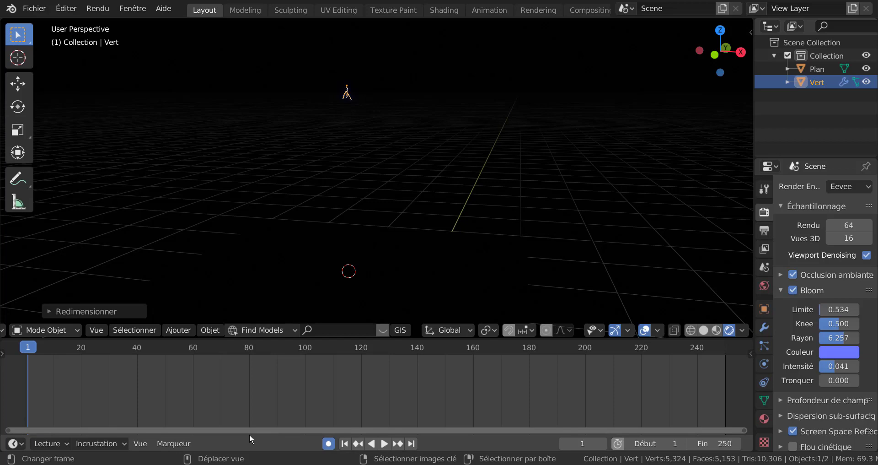
left_click(18, 84)
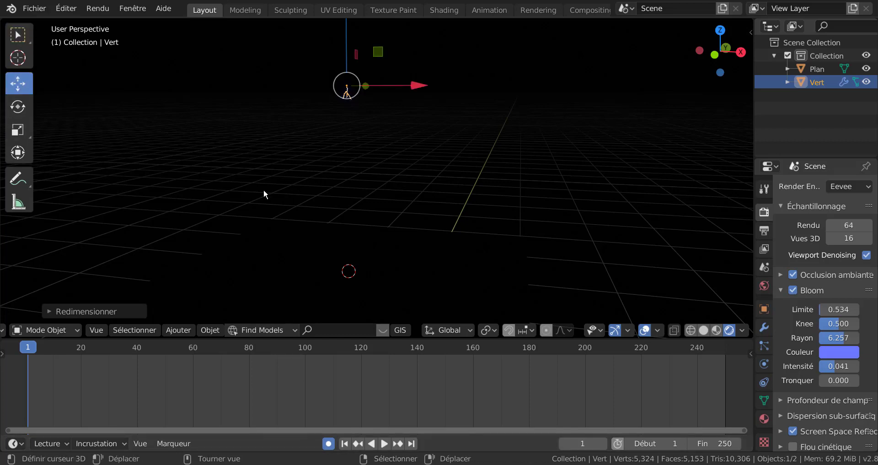
scroll(264, 190, "down", 1)
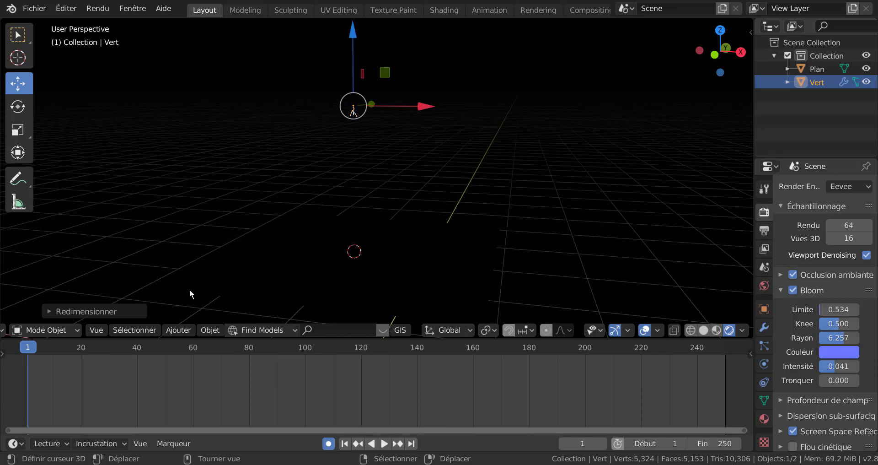
key("space")
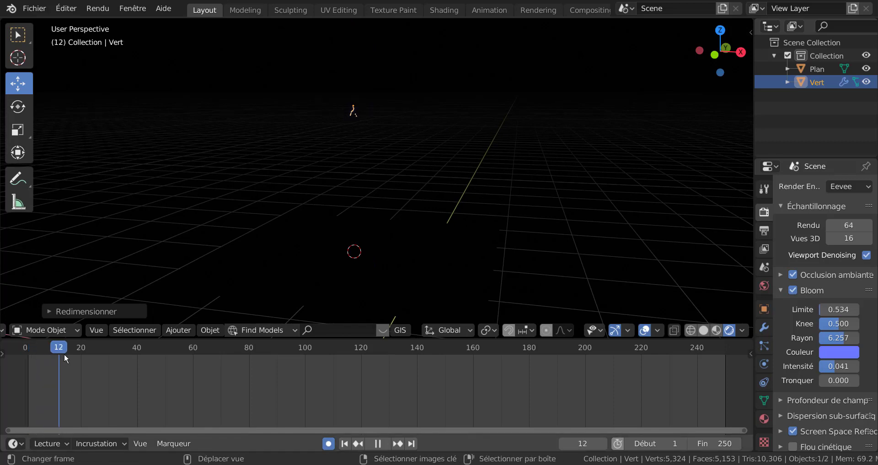
mouse_move(91, 356)
left_mouse_down()
mouse_move(111, 358)
mouse_move(97, 358)
left_mouse_up()
key("space")
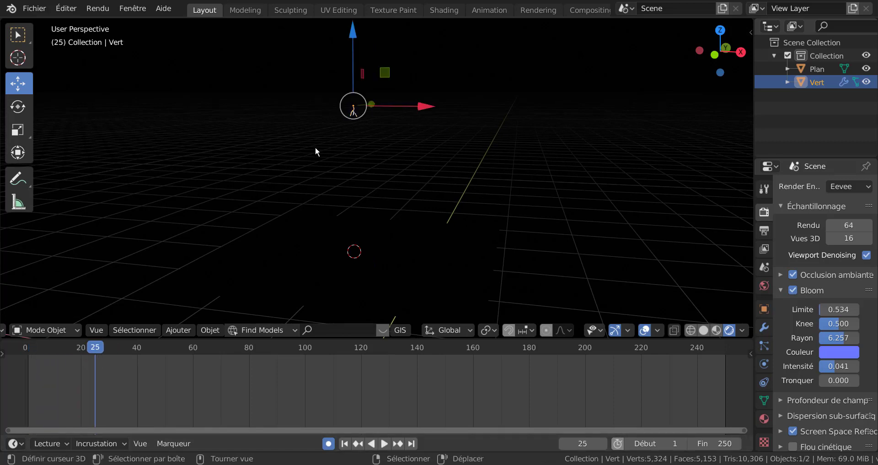
left_click(352, 31)
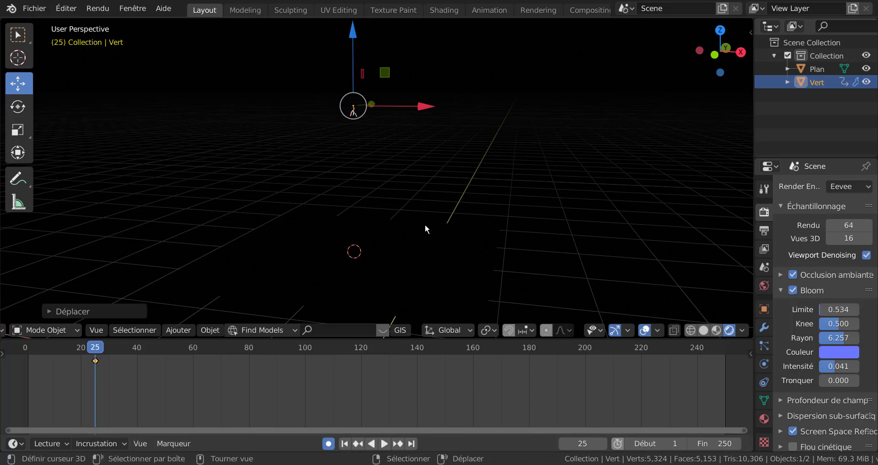
At frame 28, scale the lightning bolt up uniformly by about 15.66 to record its full-size keyframe.
left_click(602, 444)
left_click(602, 443)
left_click(602, 443)
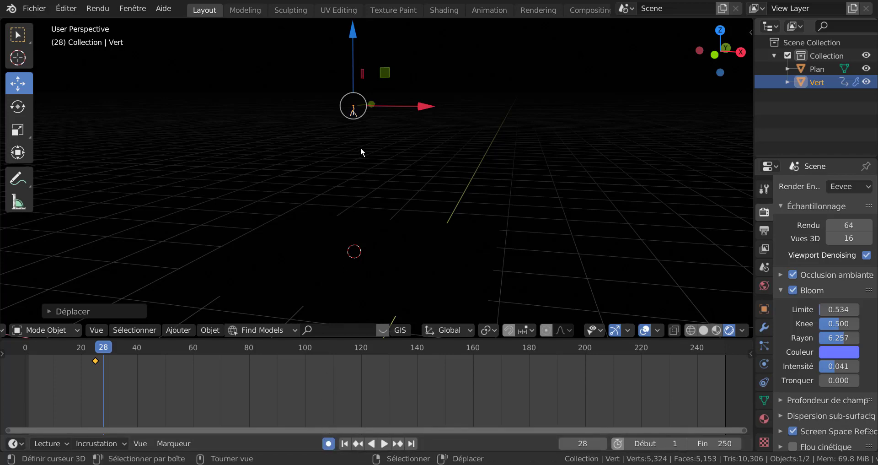
key("s")
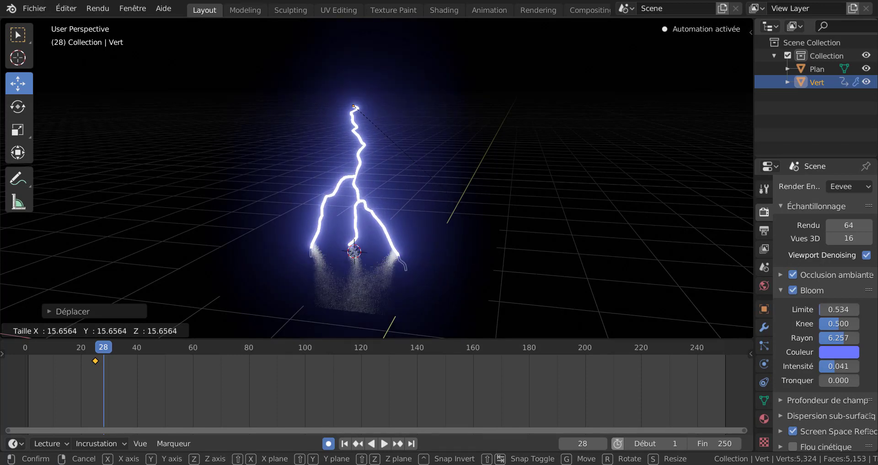
left_click(624, 353)
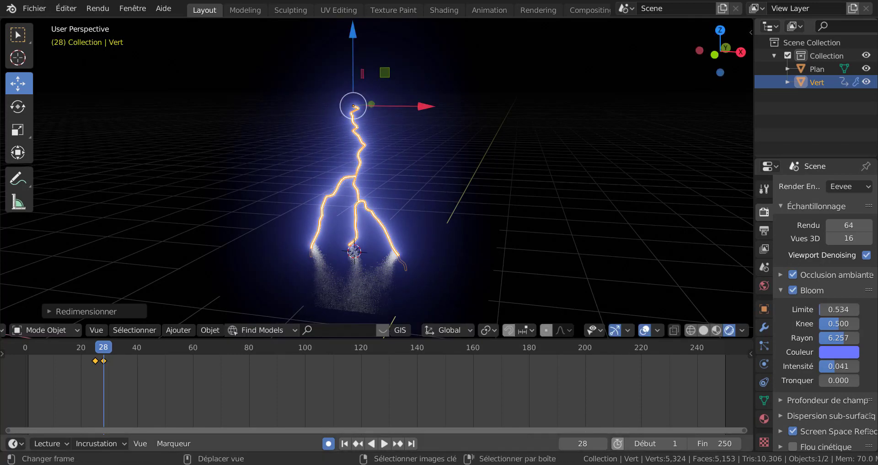
At frame 31, scale the lightning bolt back down uniformly to less than a tenth to record its closing keyframe.
left_click(602, 443)
left_click(602, 443)
left_click(603, 443)
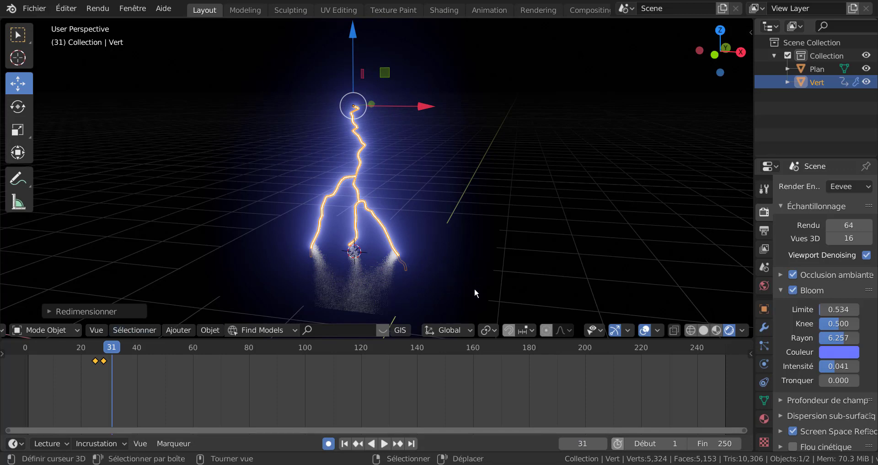
key("s")
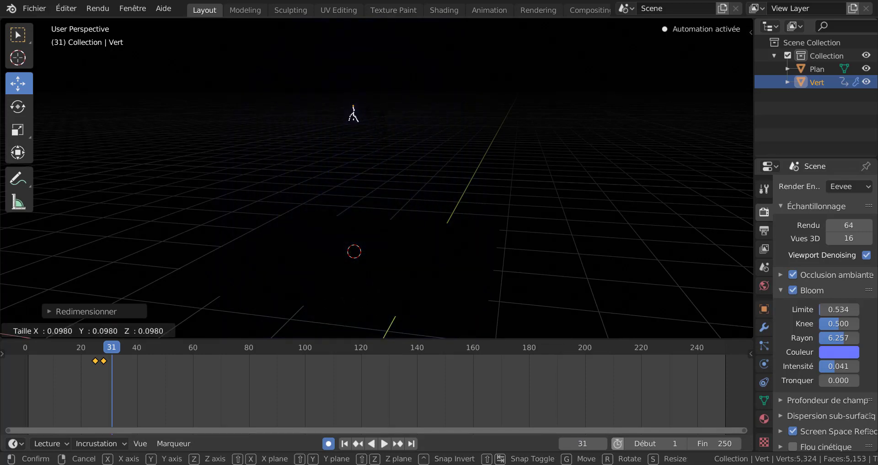
left_click(370, 104)
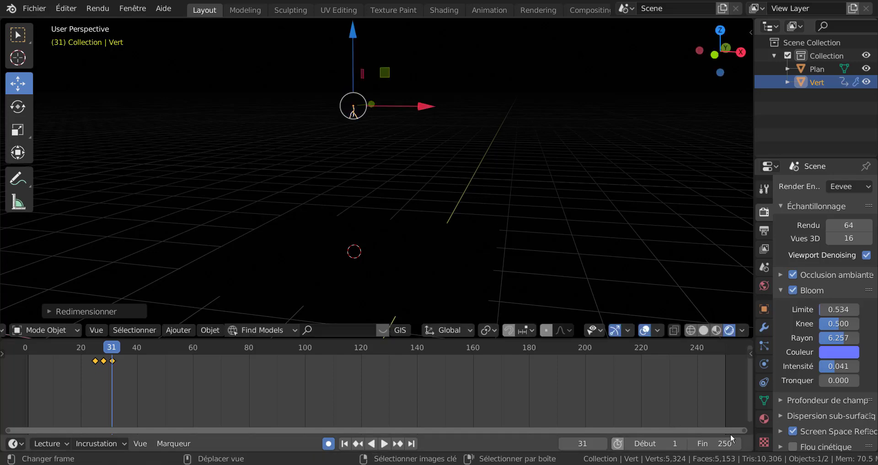
Set the animation's end frame (Fin) to 45 and turn off automatic keyframing.
left_click_drag(724, 442, 687, 436)
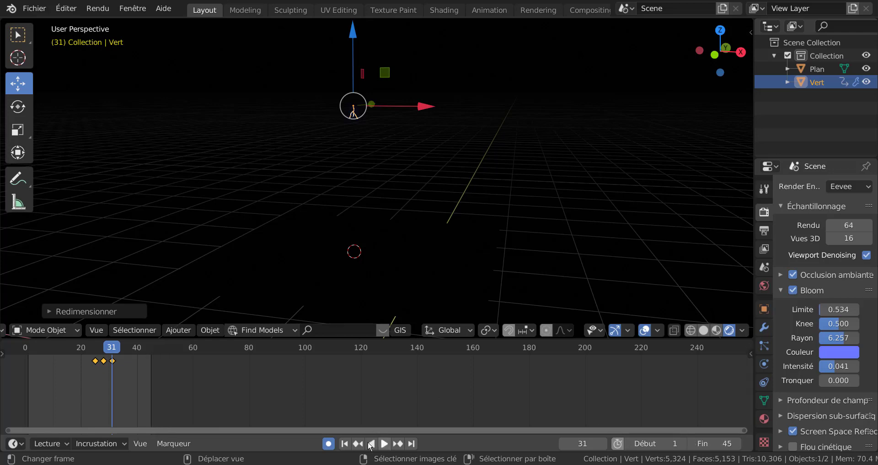
left_click(328, 443)
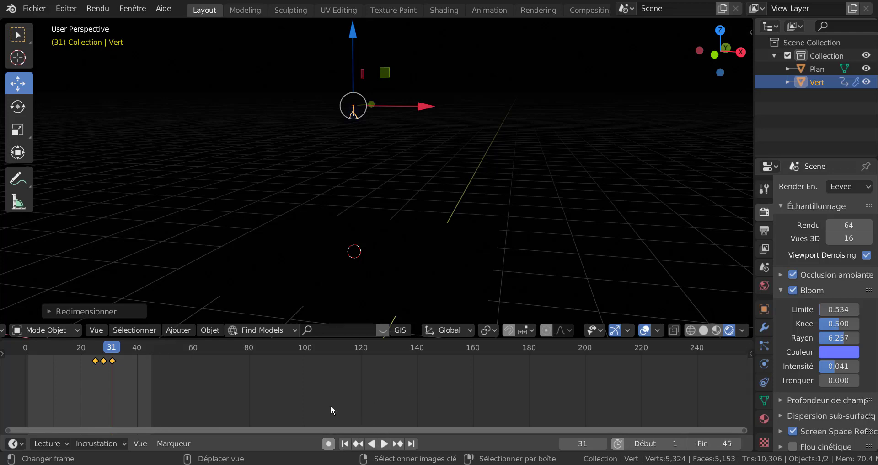
Play the lightning animation in the viewport with the bolt deselected.
left_click(385, 443)
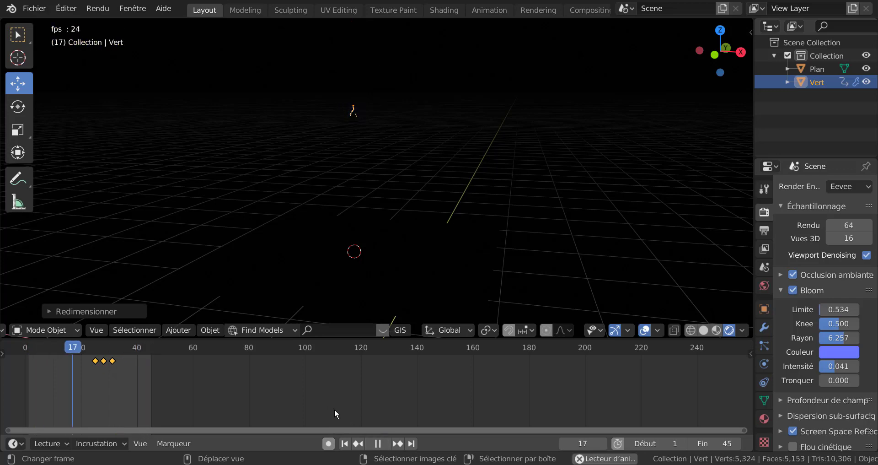
scroll(528, 229, "up", 3)
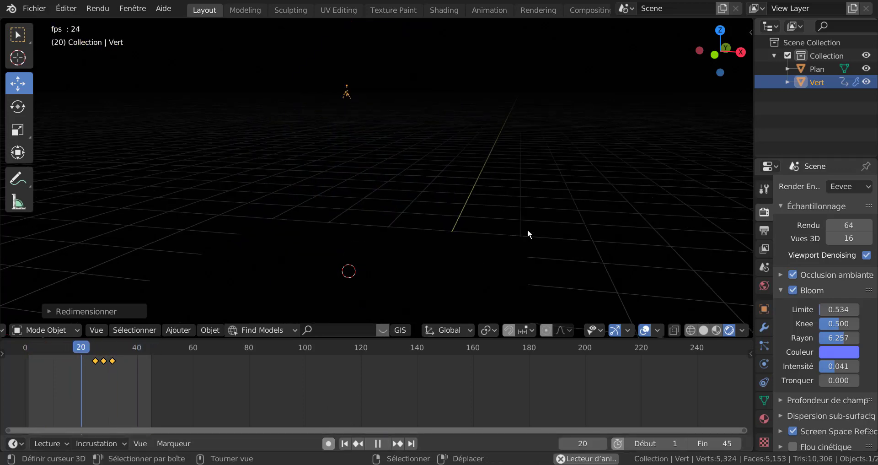
left_click(555, 229)
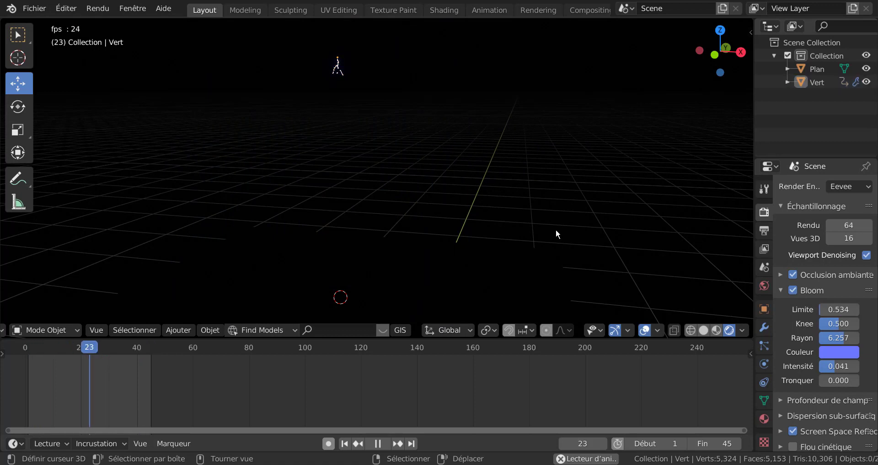
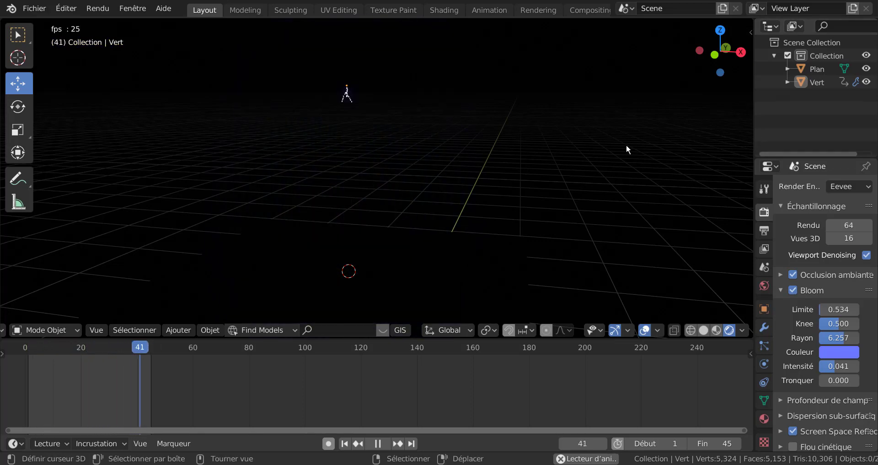
Split the 3D viewport vertically and turn the new narrow area into a shader editor.
right_click(557, 16)
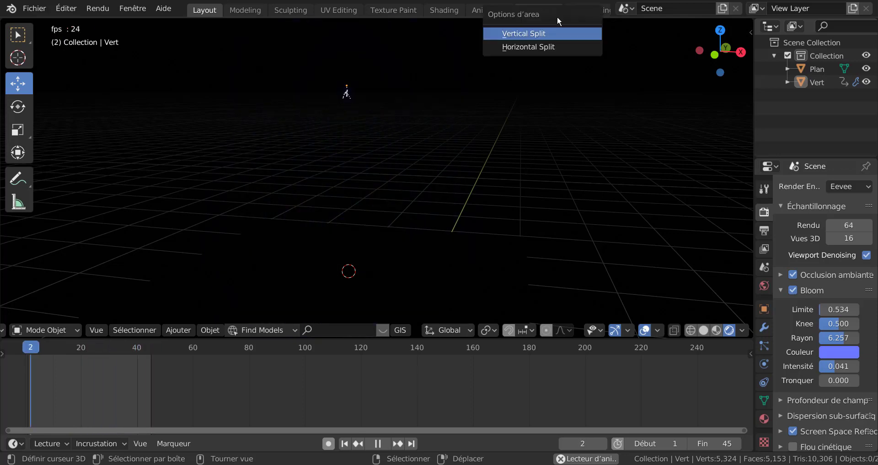
left_click(552, 34)
left_click(529, 55)
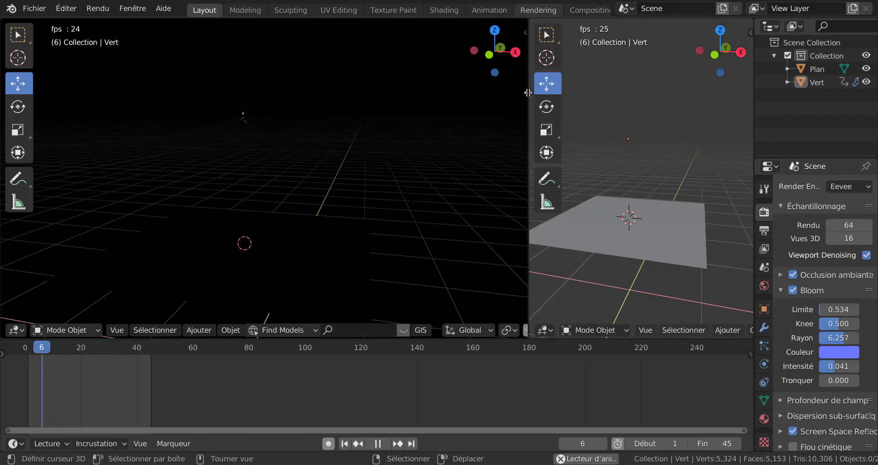
left_click(544, 330)
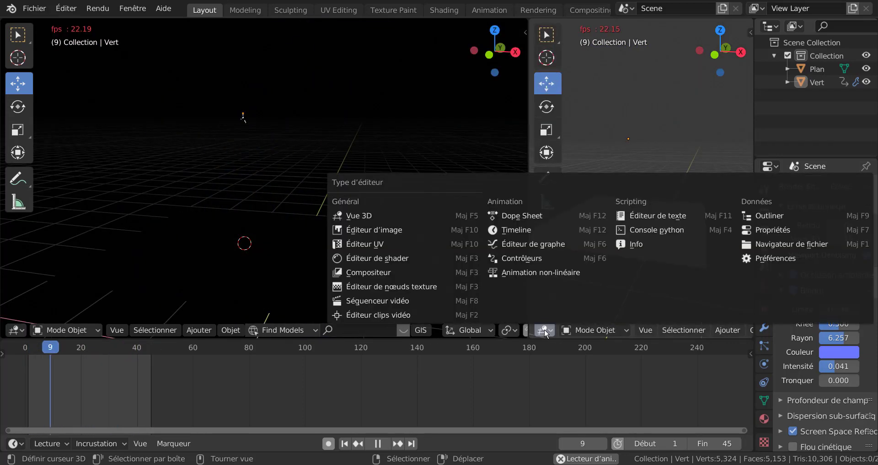
left_click(365, 258)
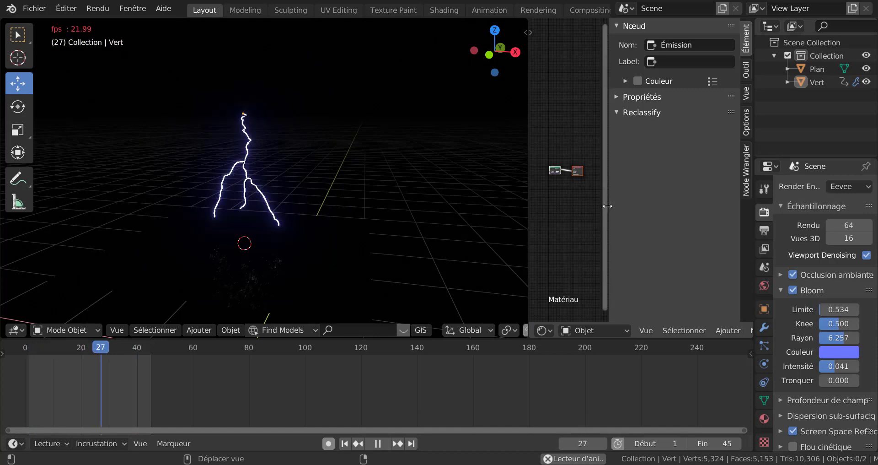
Hide the shader editor's sidebar and shift the Emission and material output nodes to leave room before the Emission node.
key("n")
scroll(672, 236, "up", 5)
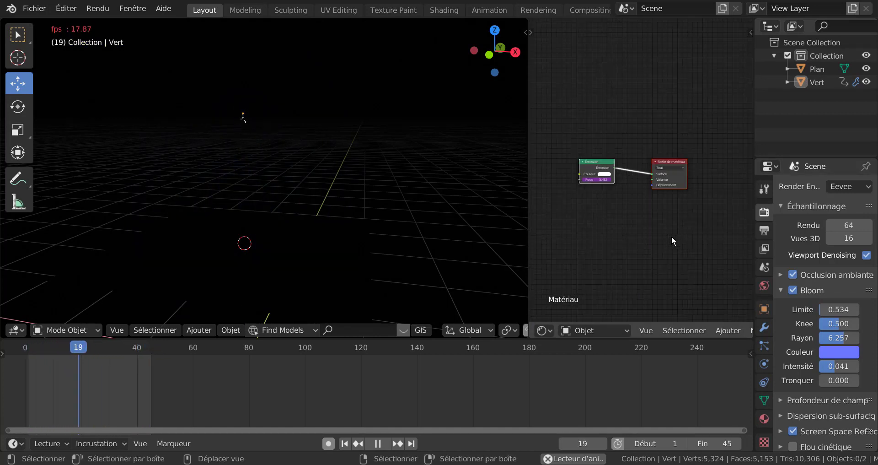
key("g")
left_click(622, 149)
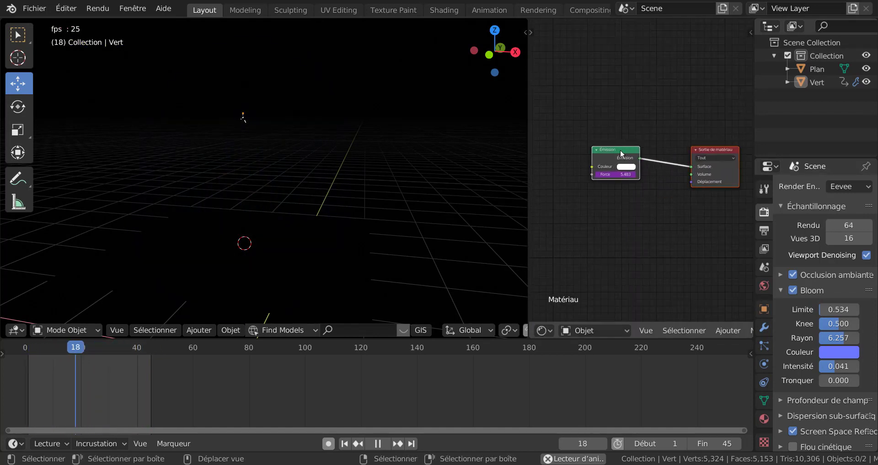
key("g")
left_click(630, 145)
key("g")
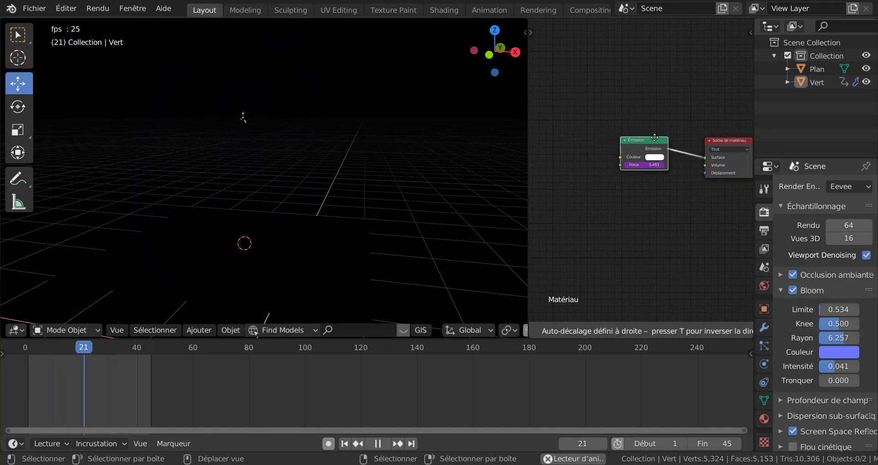
left_click(656, 139)
scroll(238, 190, "up", 4)
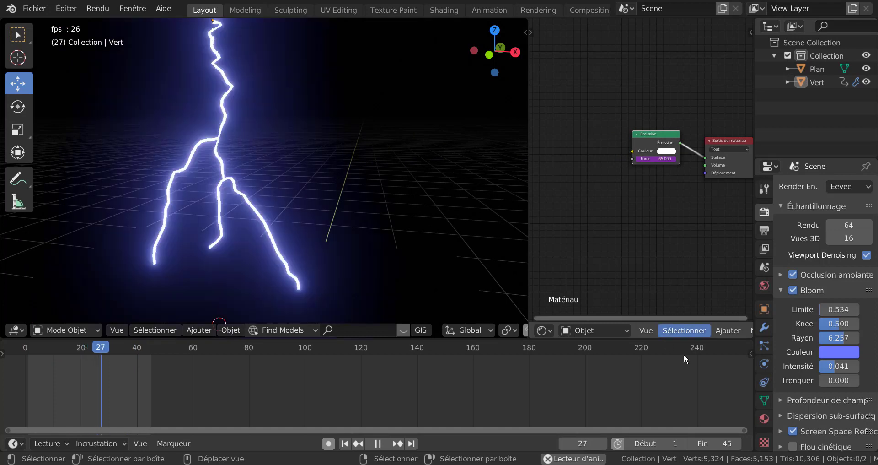
Add a Separate XYZ (Séparer XYZ) converter node and place it in front of the Emission node.
left_click(728, 330)
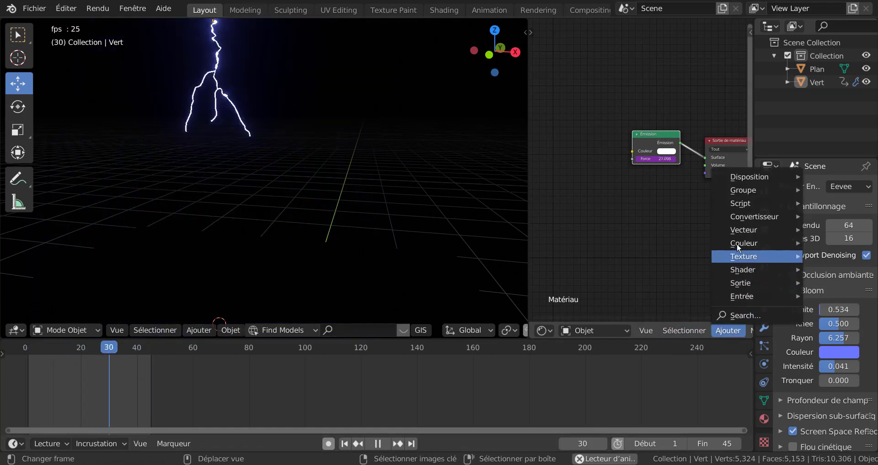
mouse_move(738, 229)
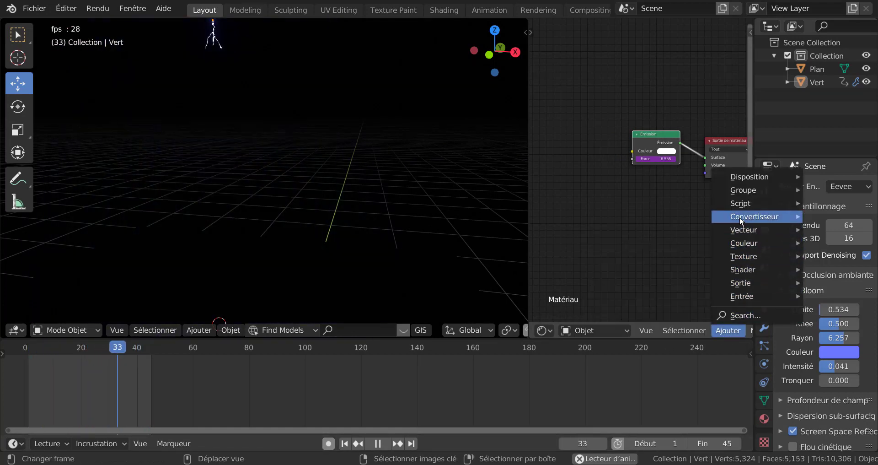
left_click(642, 372)
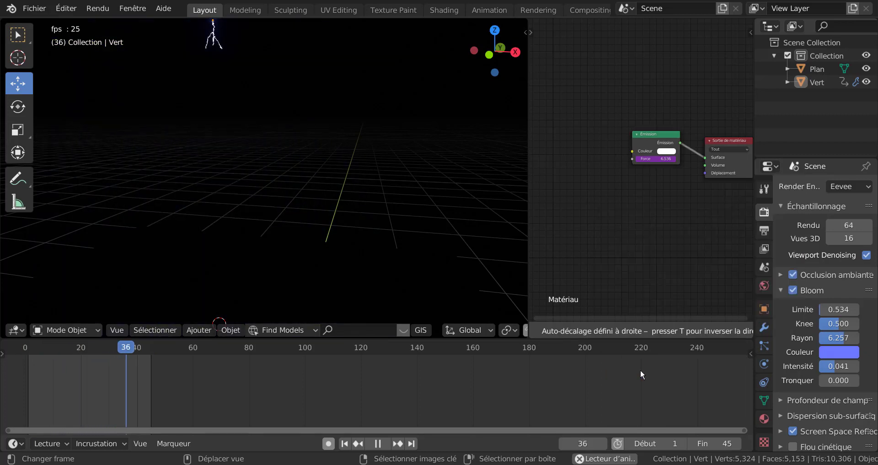
left_click(549, 121)
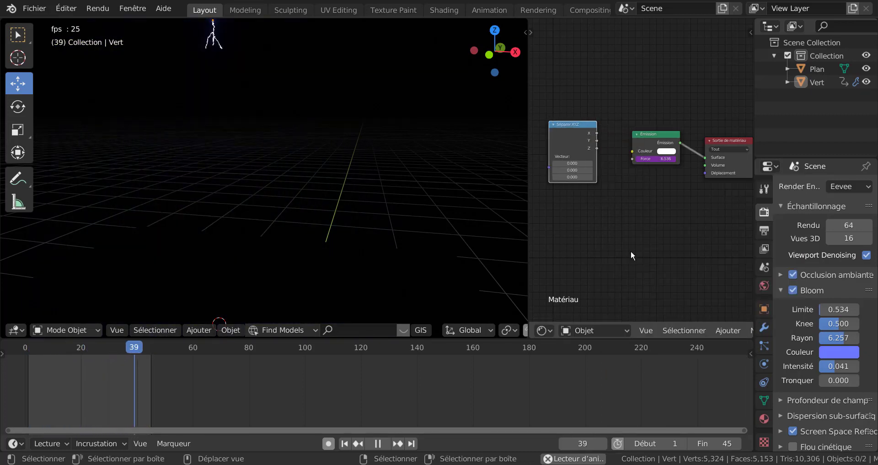
scroll(602, 240, "up", 2)
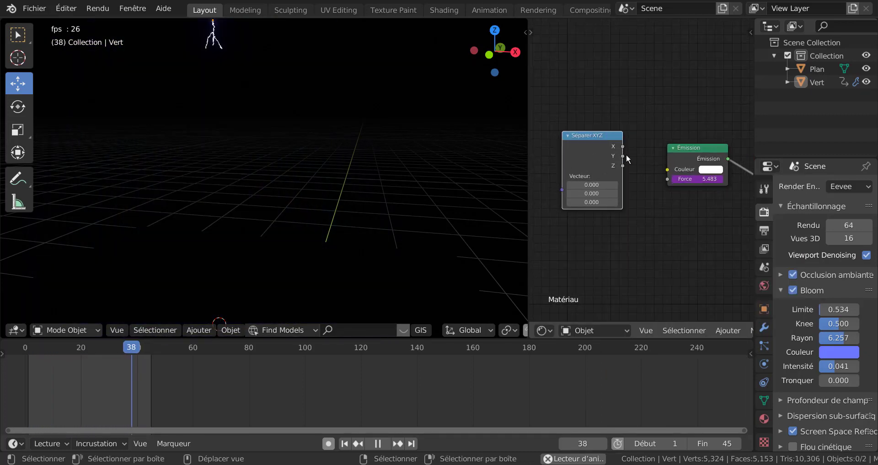
Connect the Separate XYZ node's X output to the Emission colour and try different X values in its vector.
left_click_drag(623, 147, 670, 170)
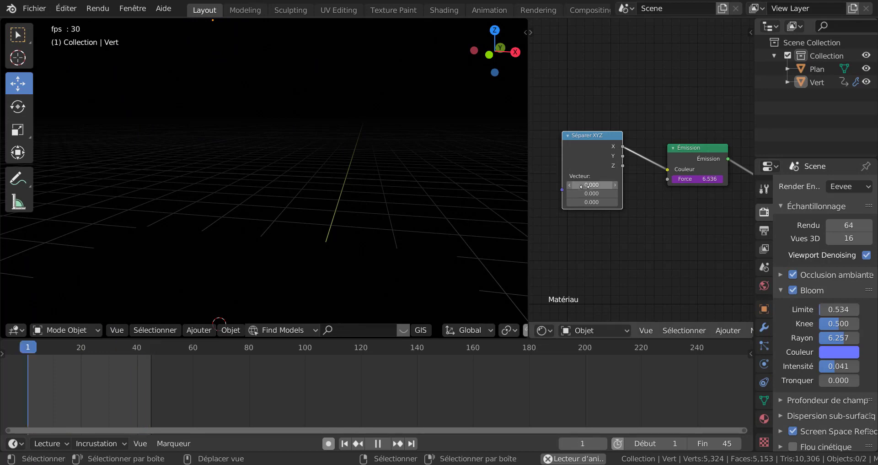
left_click_drag(590, 185, 599, 183)
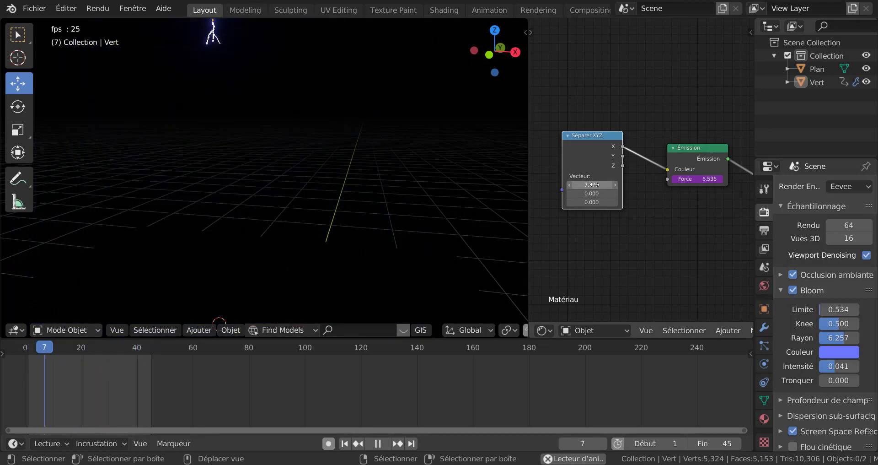
scroll(415, 216, "down", 5)
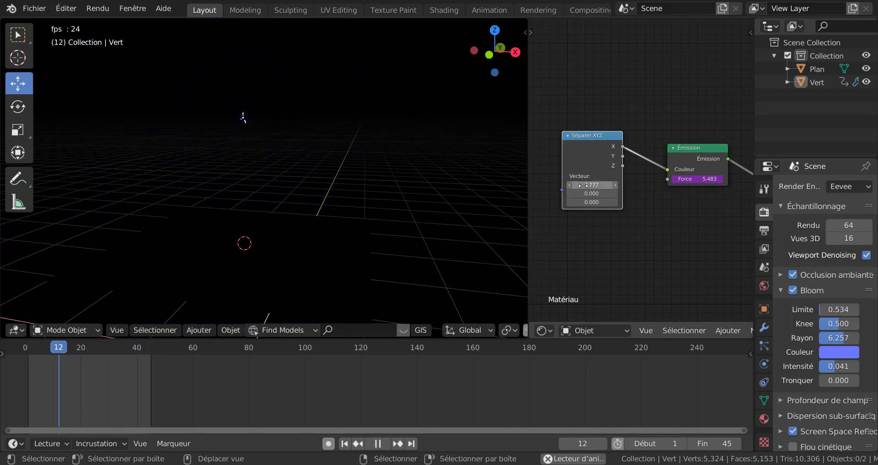
left_click_drag(590, 184, 568, 221)
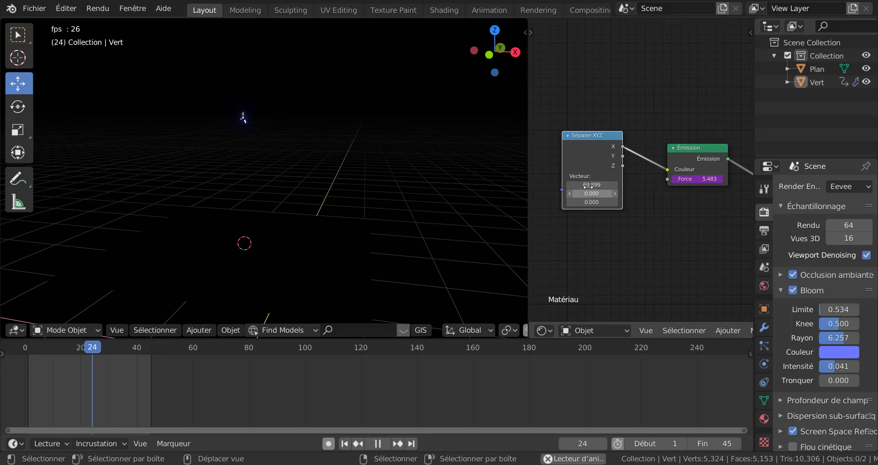
left_click_drag(591, 187, 560, 192)
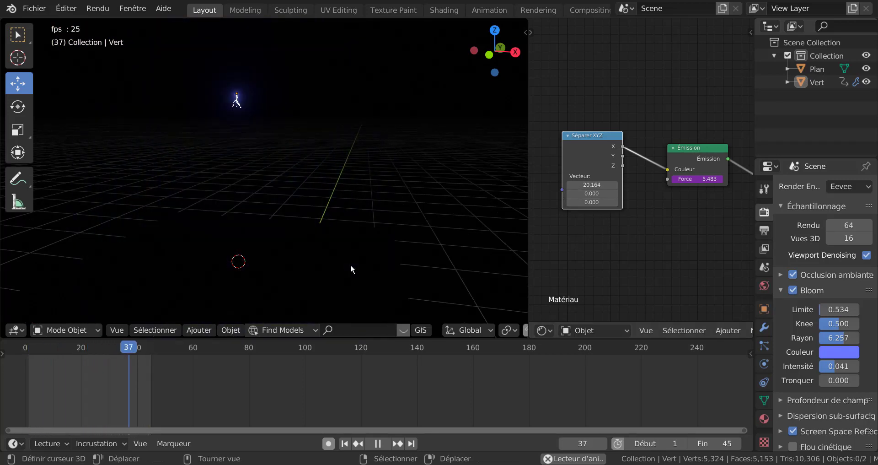
left_click_drag(585, 186, 440, 208)
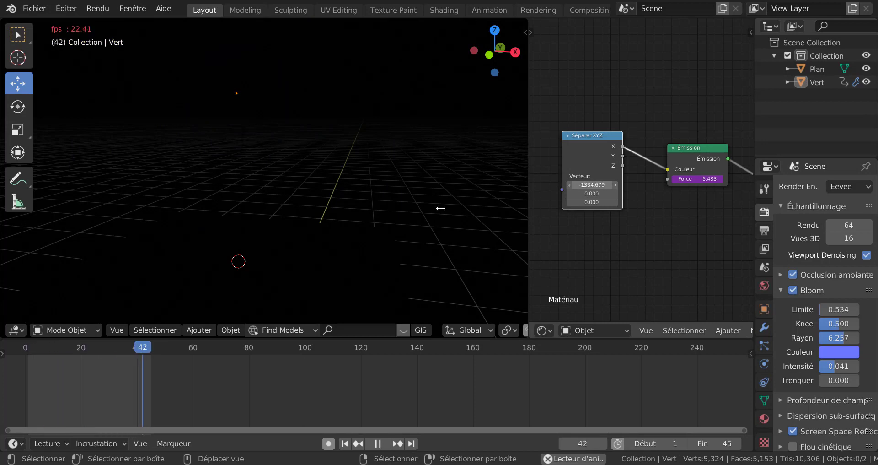
left_click_drag(585, 187, 684, 204)
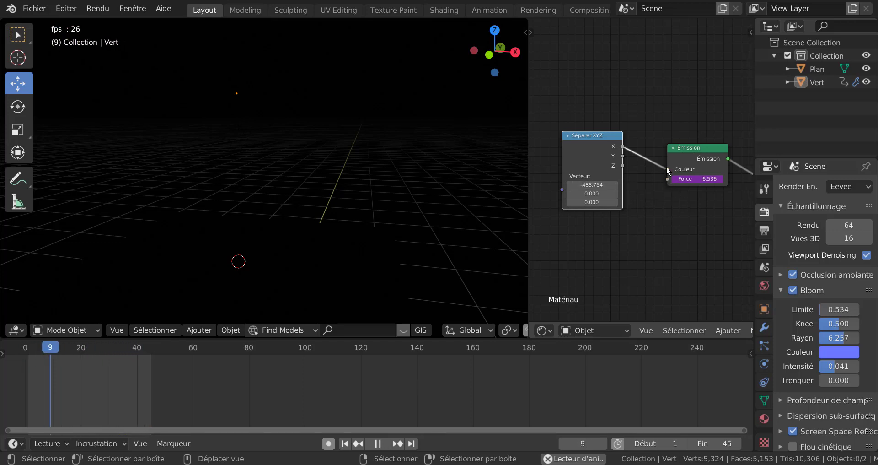
Disconnect the Separate XYZ node from the Emission colour and delete the node.
left_click_drag(667, 170, 636, 205)
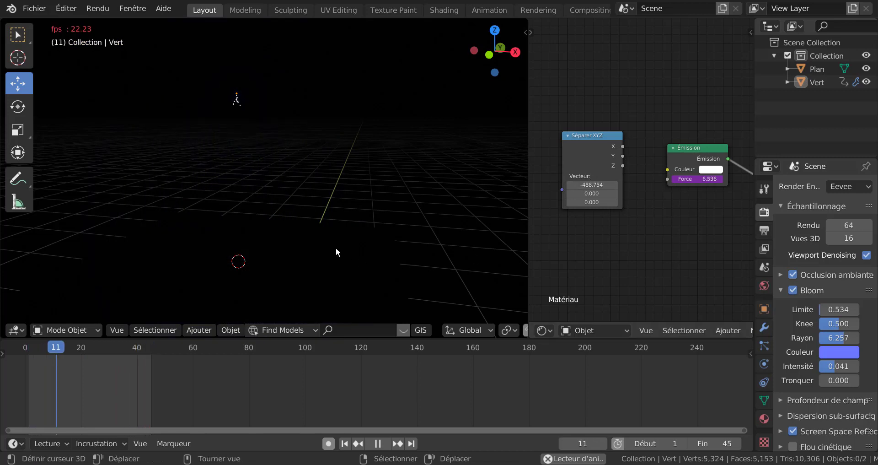
left_click(580, 150)
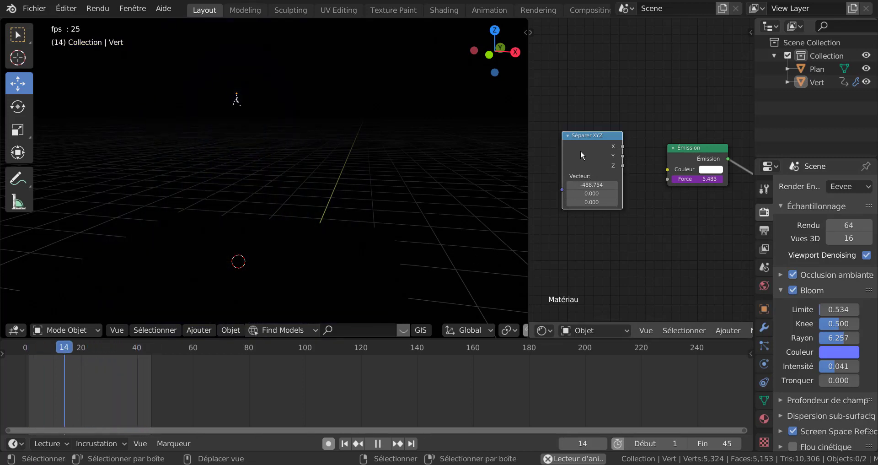
key("x")
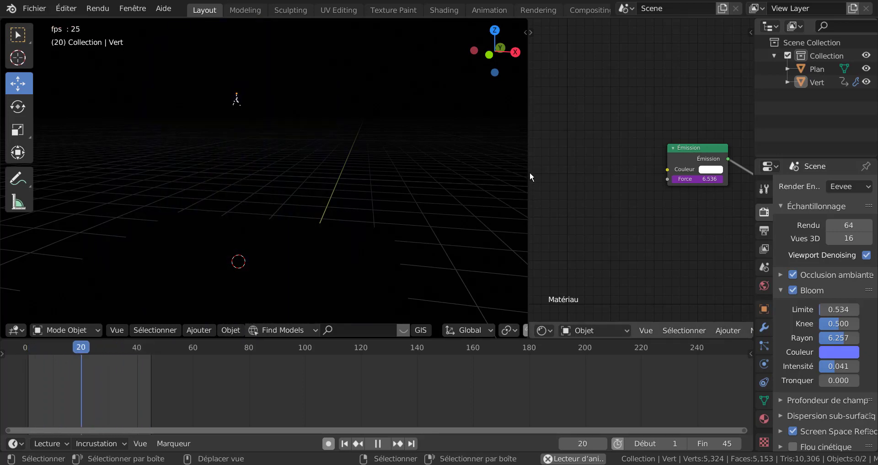
Widen the 3D viewport against the shader editor and stop the animation playback.
left_click_drag(529, 176, 606, 182)
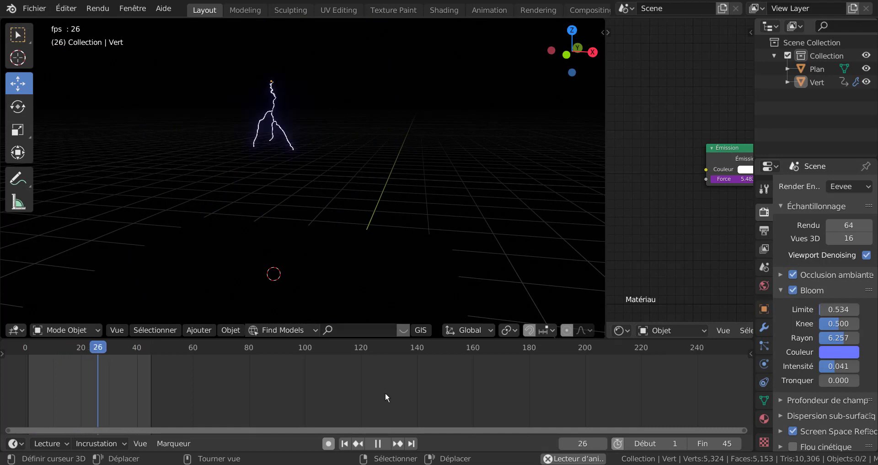
left_click(378, 443)
middle_click_drag(367, 181, 464, 108)
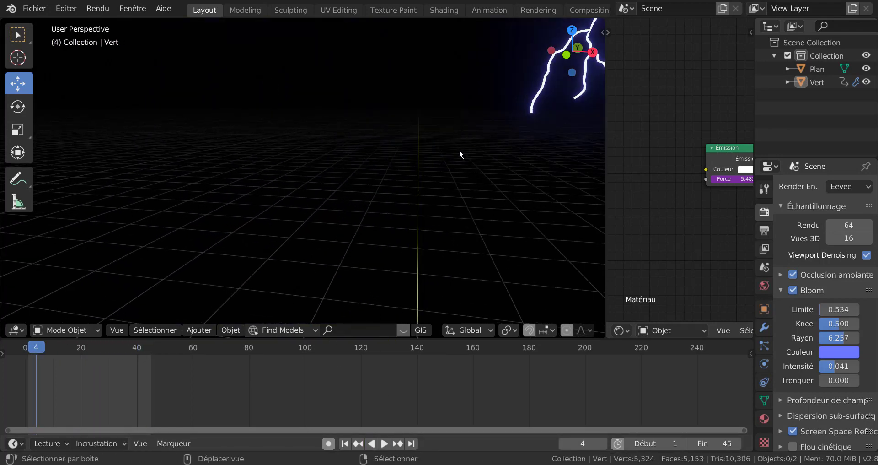
scroll(459, 149, "down", 6)
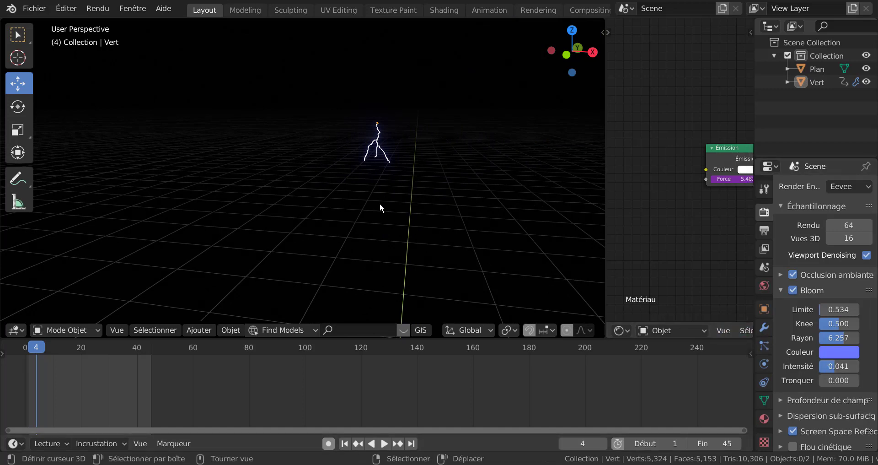
Snap the 3D cursor to the lightning bolt and add a point light there.
left_click(378, 140)
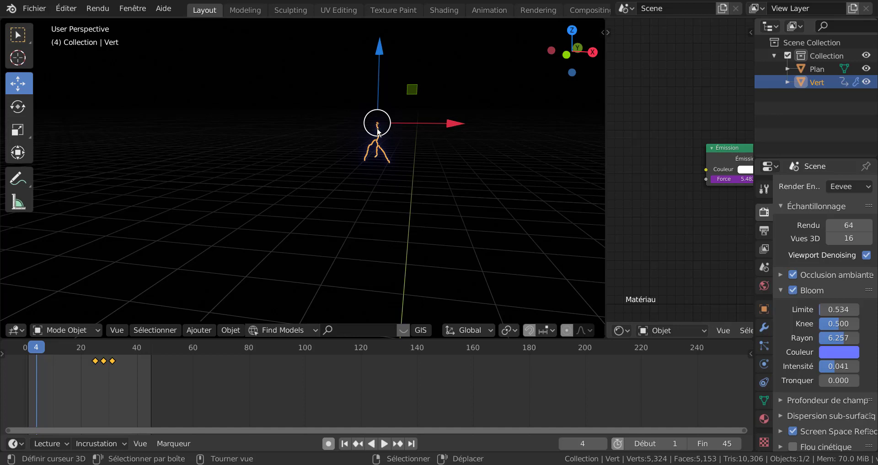
key("shift+s")
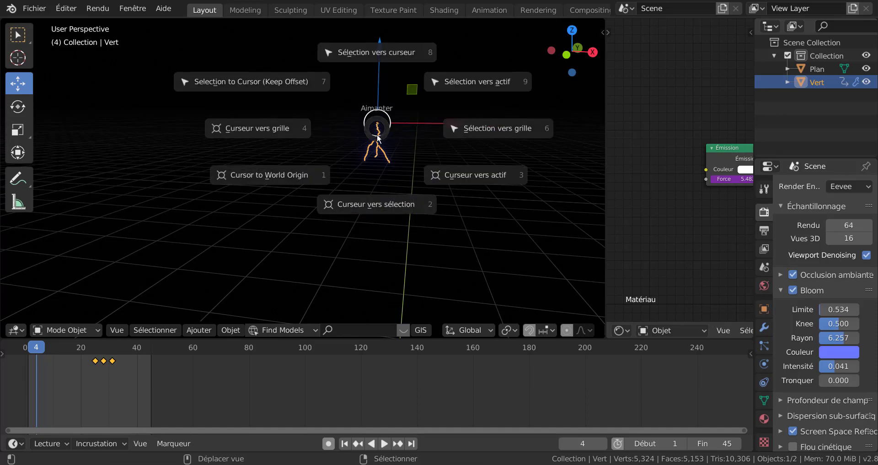
left_click(372, 204)
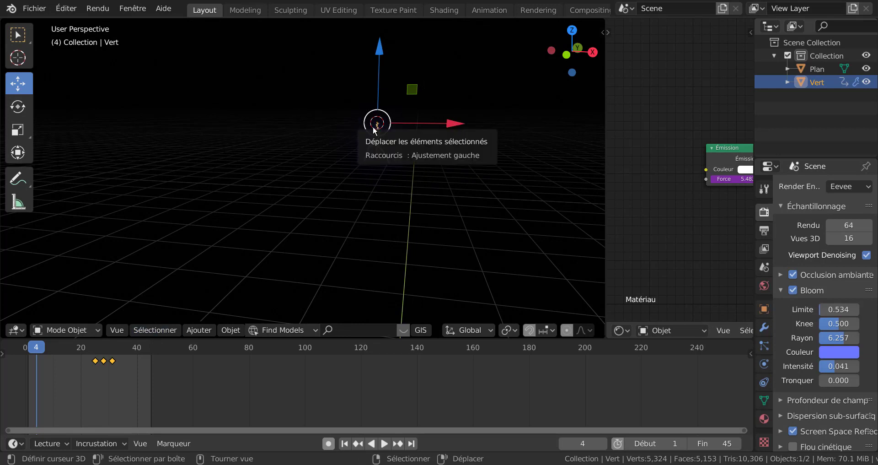
left_click(204, 330)
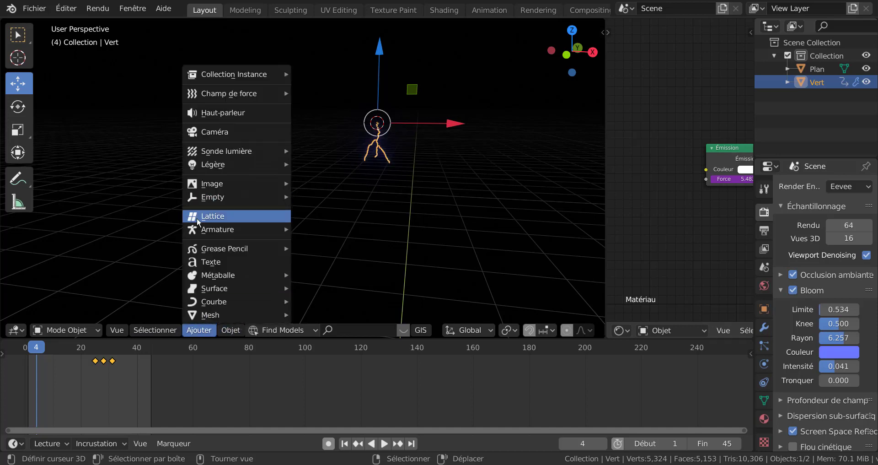
mouse_move(207, 166)
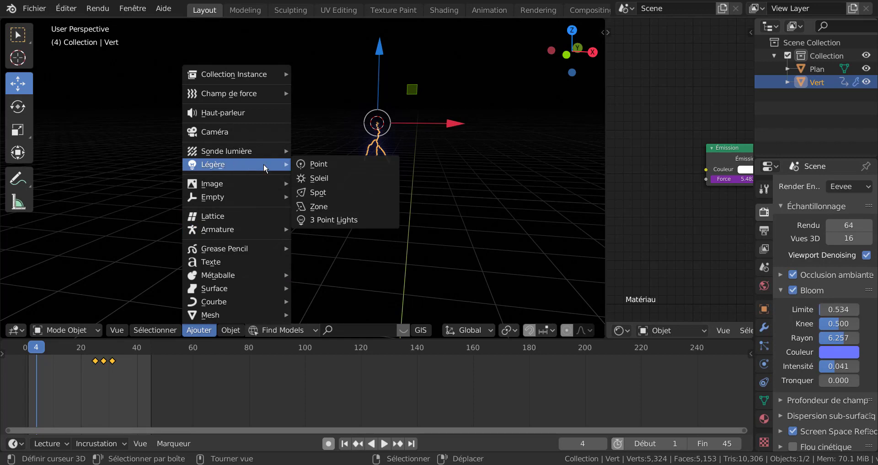
left_click(310, 164)
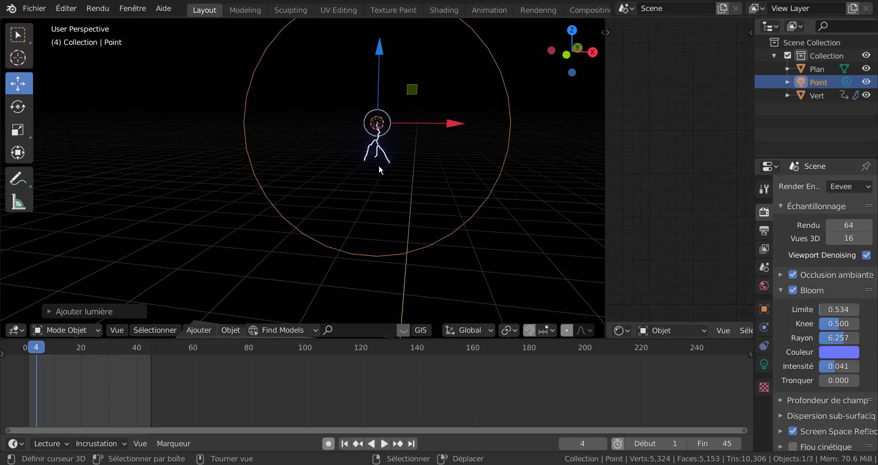
scroll(554, 207, "down", 5)
scroll(554, 208, "down", 2)
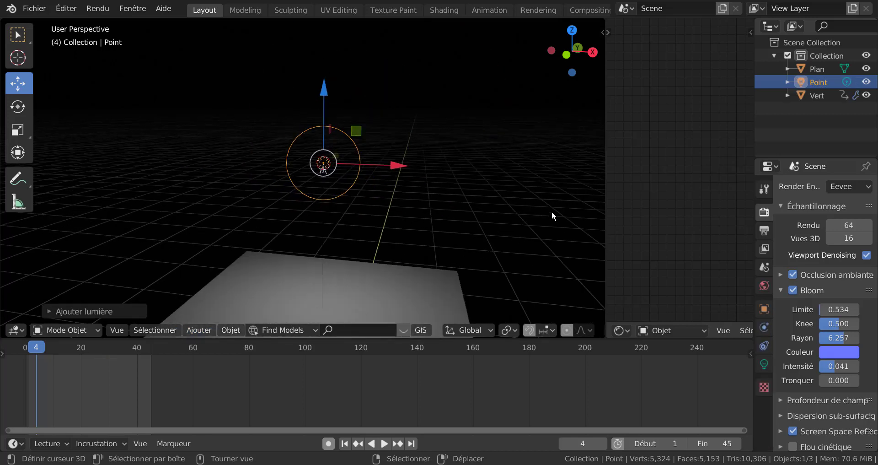
scroll(457, 264, "down", 1)
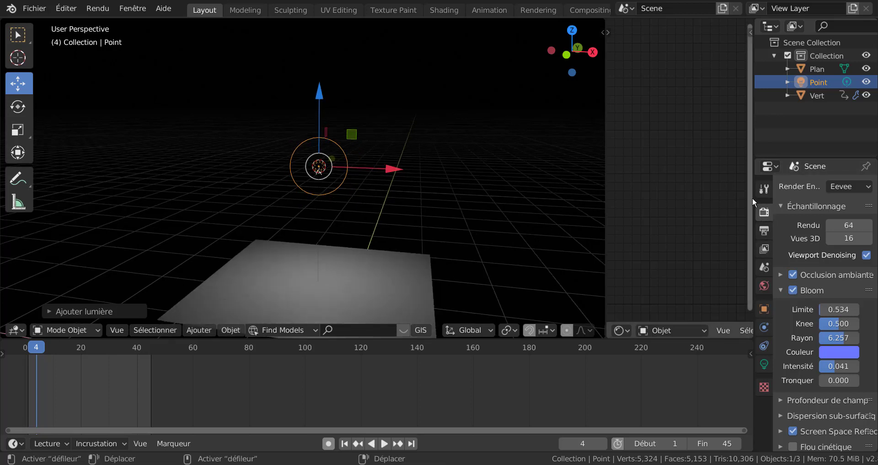
Merge the shader editor area into the 3D viewport and widen the outliner and properties area.
right_click(606, 163)
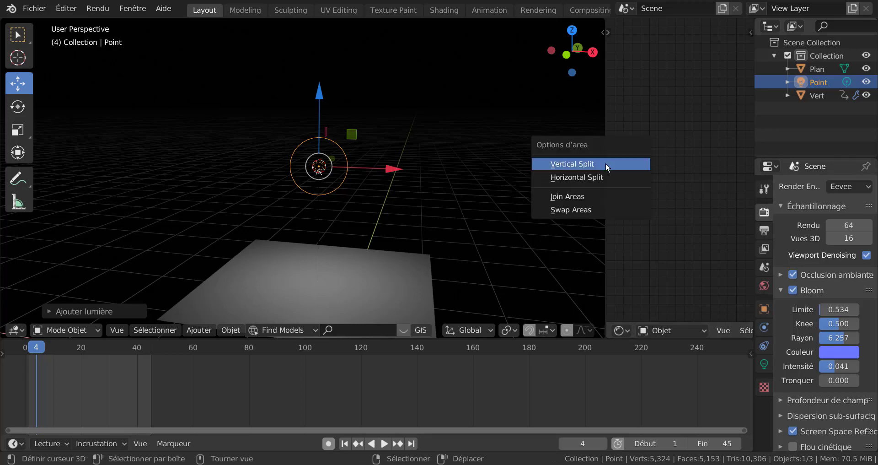
left_click(606, 191)
left_click(708, 191)
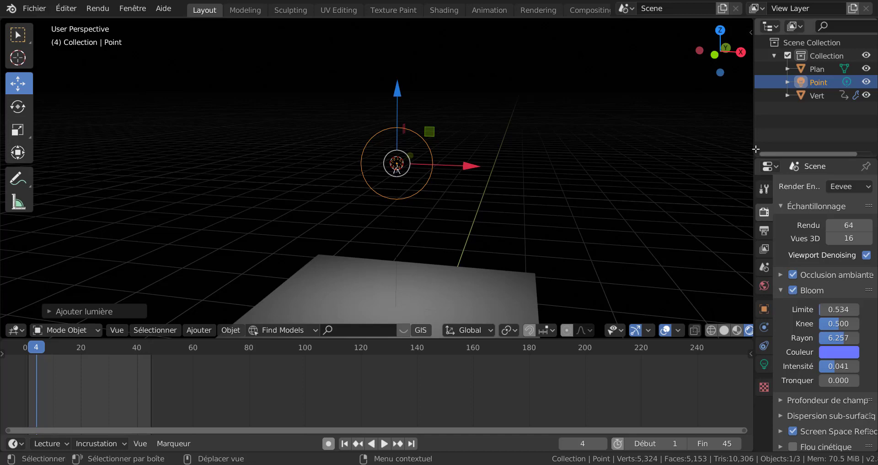
left_click_drag(753, 147, 652, 151)
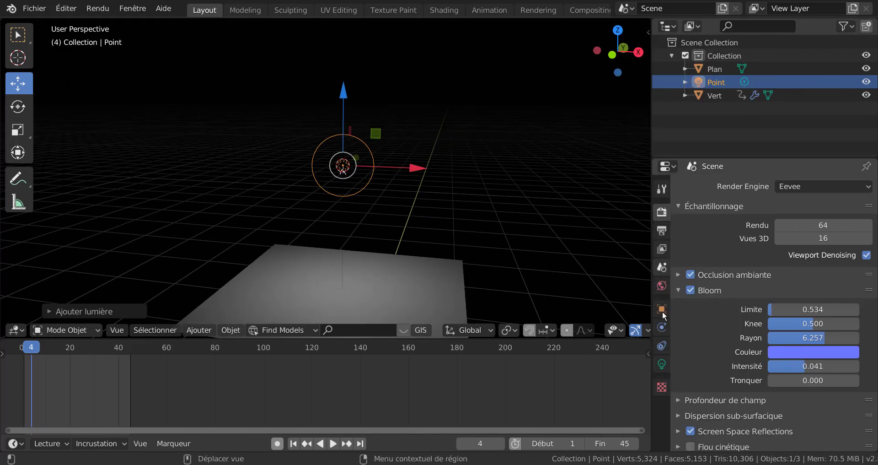
Set the point light's power (Puissance) to 0 W.
left_click(662, 365)
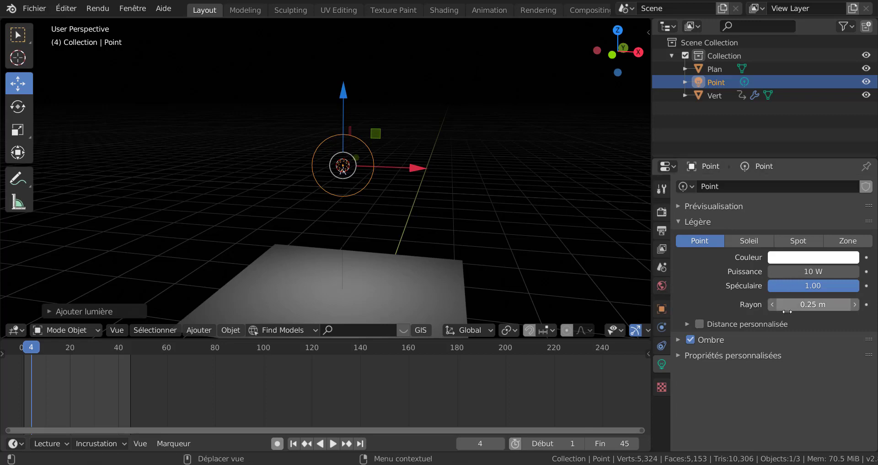
left_click(814, 270)
type("0")
key("Return")
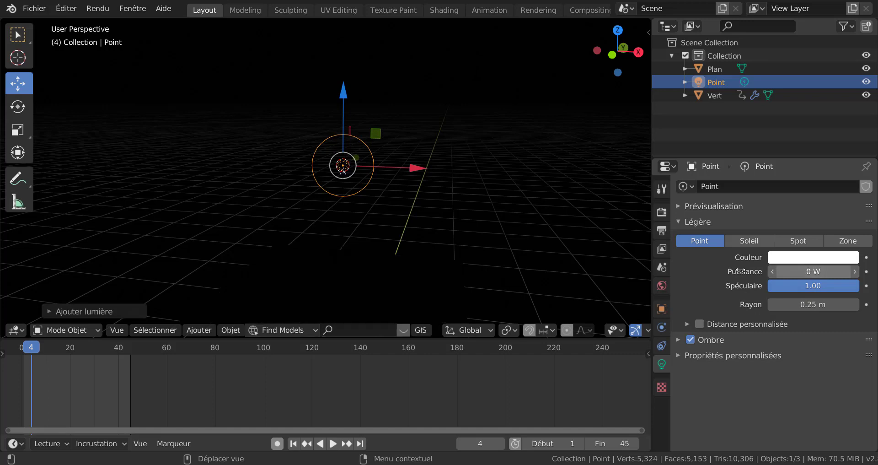
Add a driver to the point light's power with Use Self (Utiliser self) enabled and the expression +var*2.
right_click(801, 272)
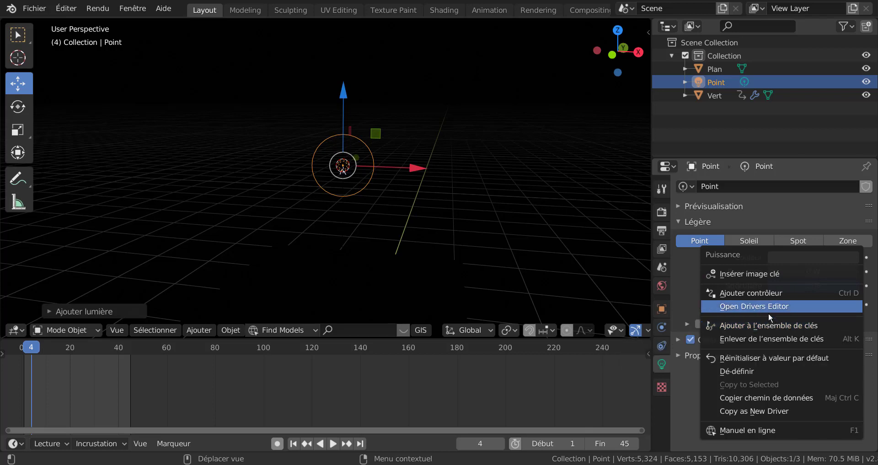
left_click(750, 293)
left_click(737, 276)
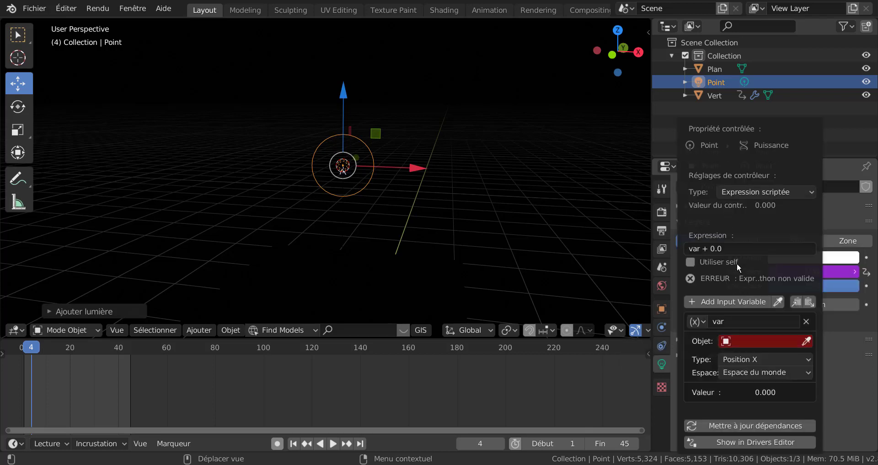
left_click(734, 249)
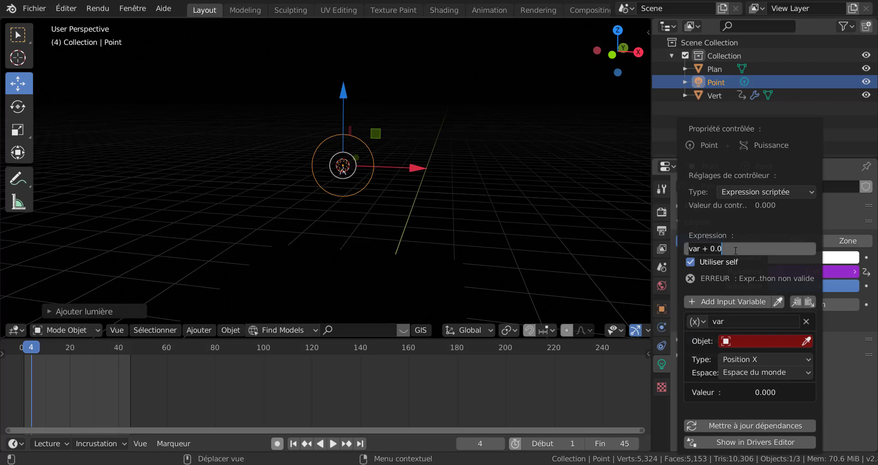
type("+var*2")
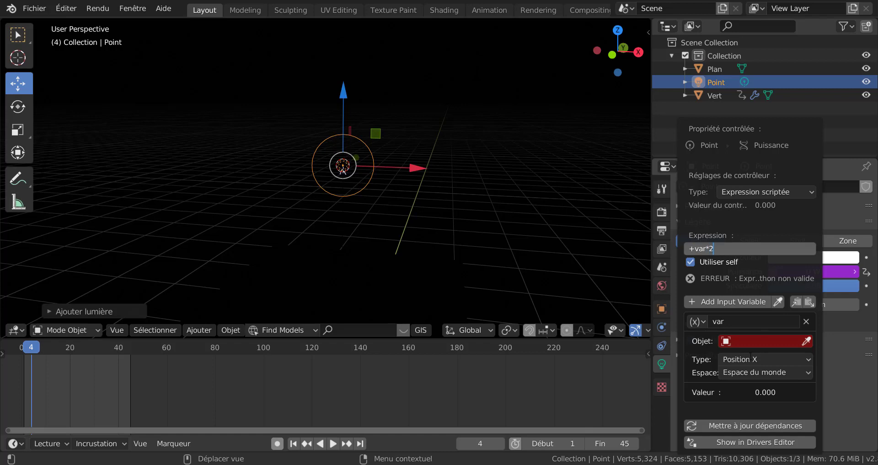
Make the driver variable read the Z scale (Taille/échelle Z) of the object Vert.
left_click(759, 344)
left_click(759, 343)
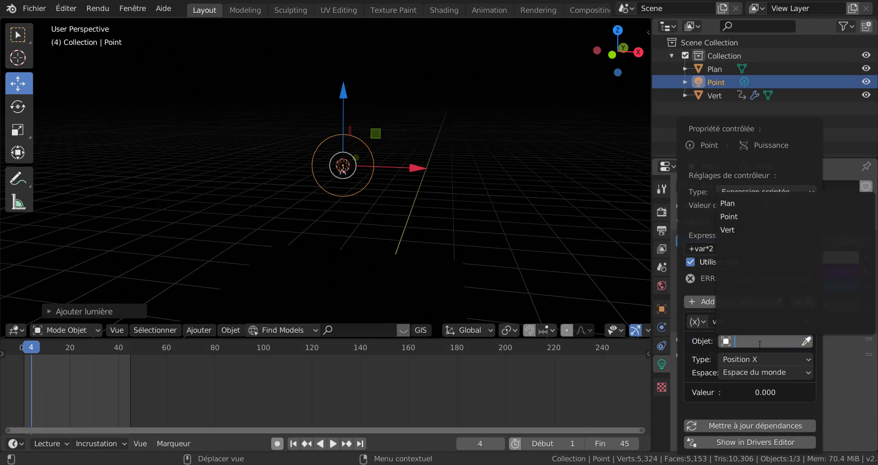
left_click(750, 230)
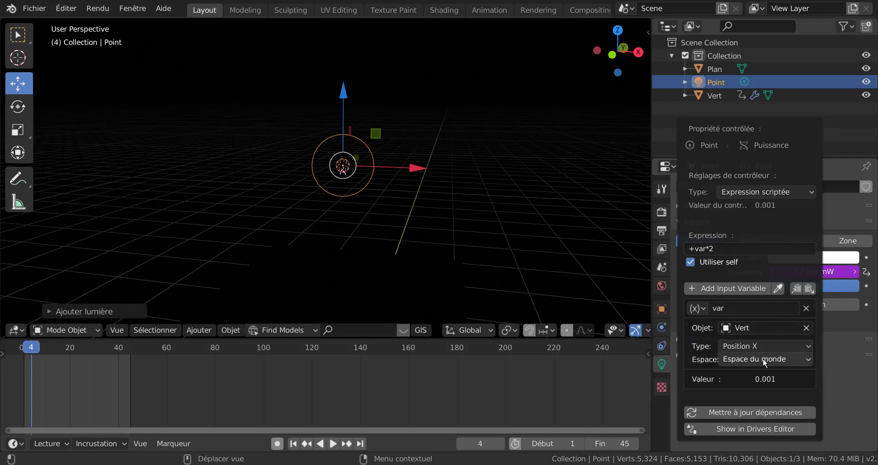
left_click(767, 346)
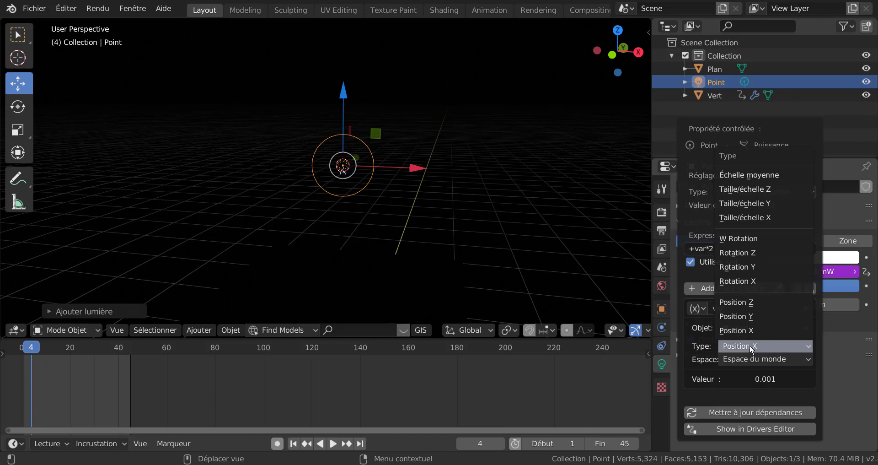
left_click(752, 191)
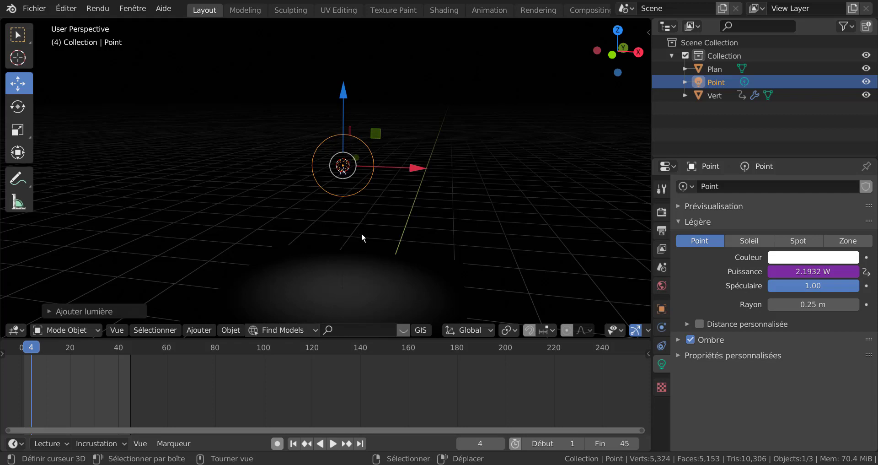
scroll(394, 201, "up", 4)
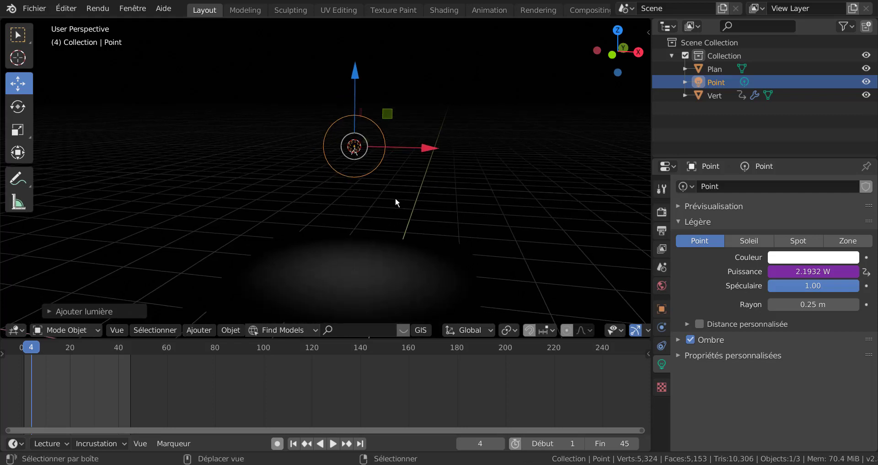
Test the light's driver by temporarily scaling the lightning bolt at frame 0 without keeping the scale.
left_click_drag(30, 341, 15, 347)
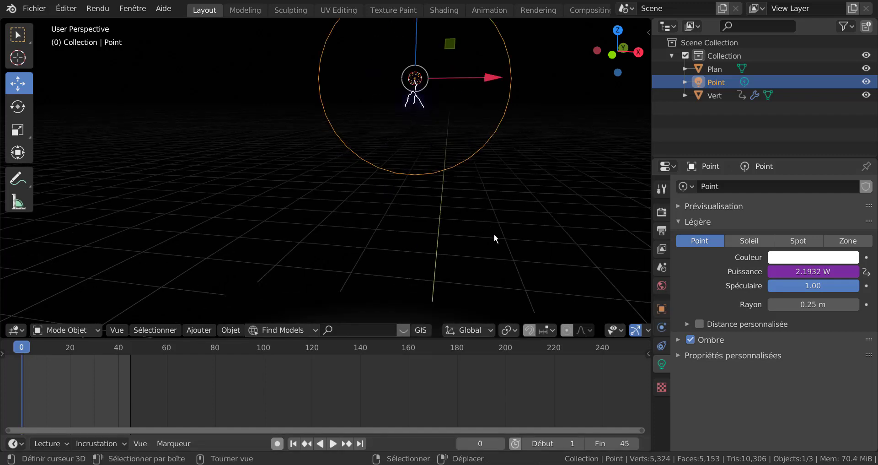
key("s")
right_click(413, 104)
scroll(433, 191, "down", 5)
key("s")
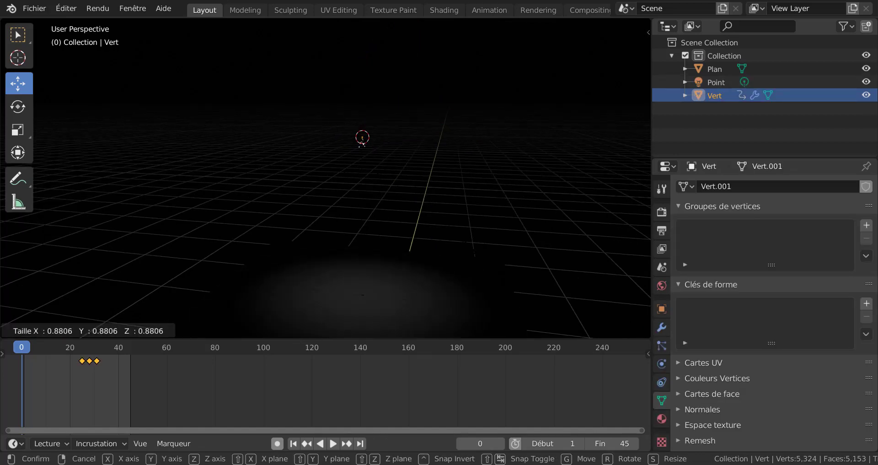
right_click(481, 269)
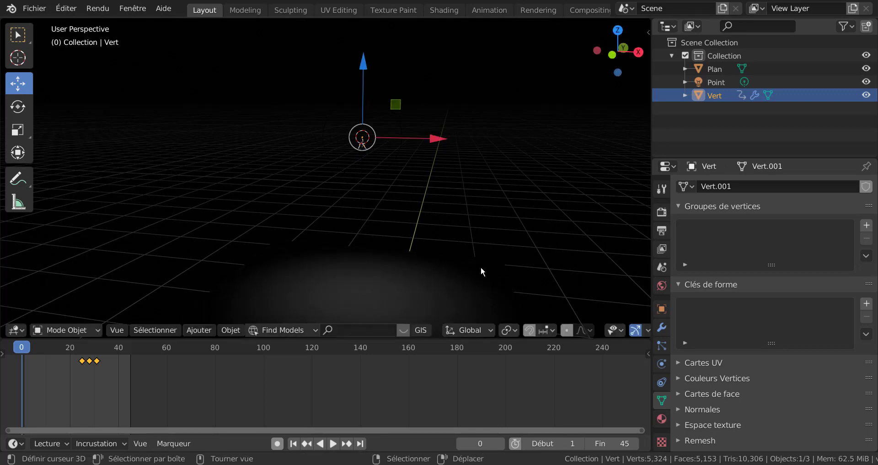
Play the animation and hide the point light briefly to compare the scene with and without it.
left_click(334, 443)
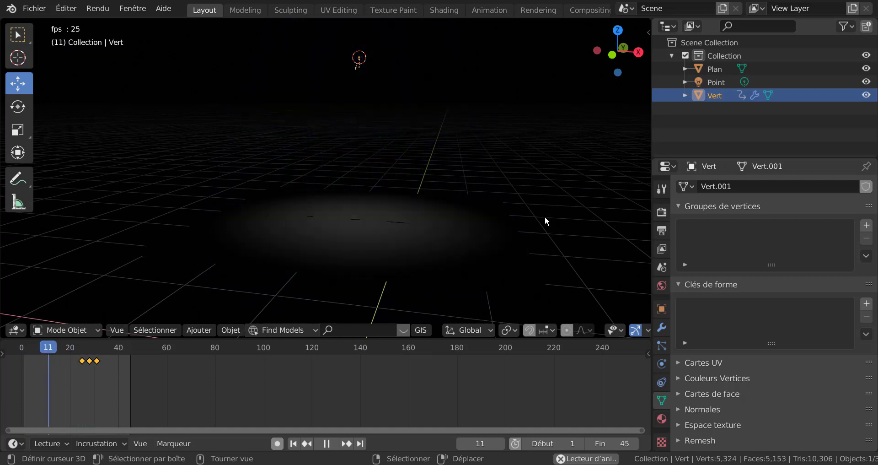
left_click(866, 81)
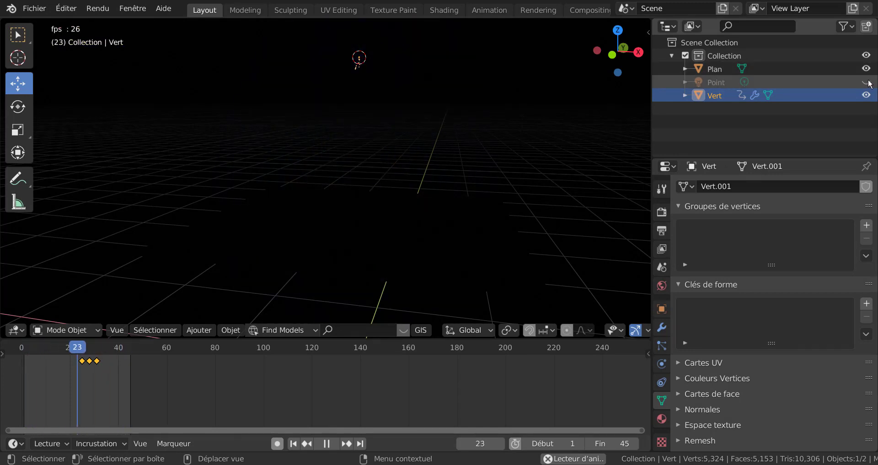
left_click(866, 83)
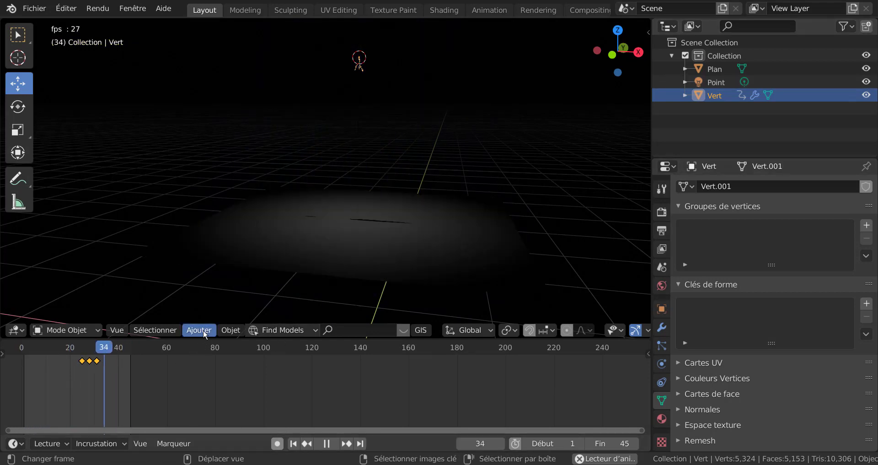
Add a monkey (Singe) mesh and scale it down to a small fraction of its default size.
left_click(200, 330)
mouse_move(198, 315)
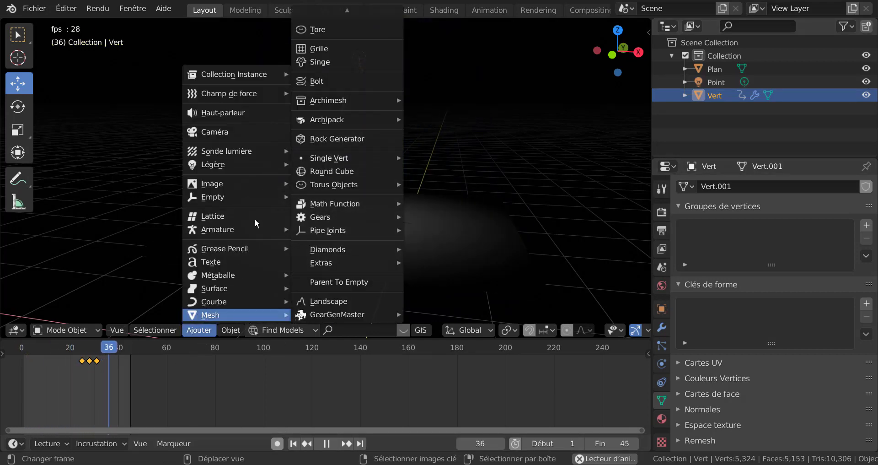
left_click(320, 60)
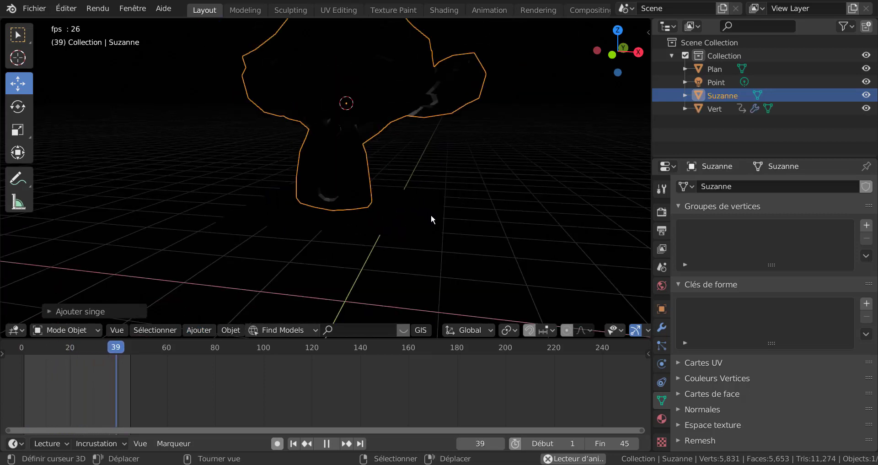
key("s")
left_click(378, 142)
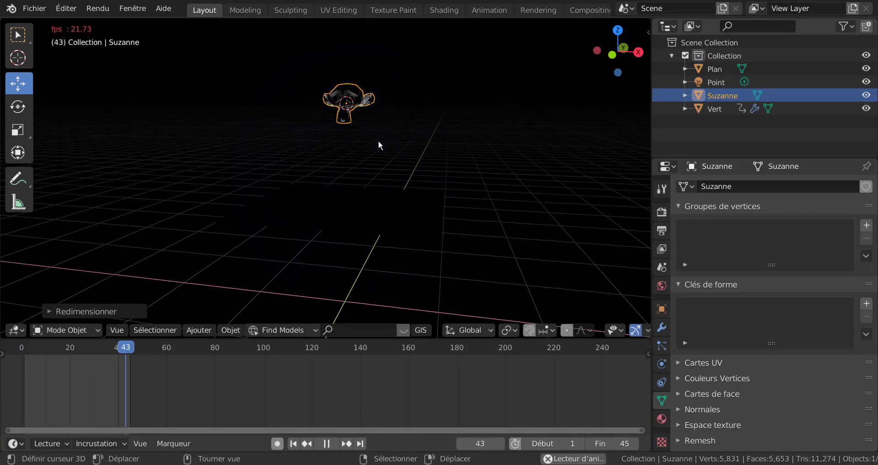
Lower the monkey along Z onto the plane and tilt it about the X axis so it rests there.
key("g")
key("z")
left_click(381, 231)
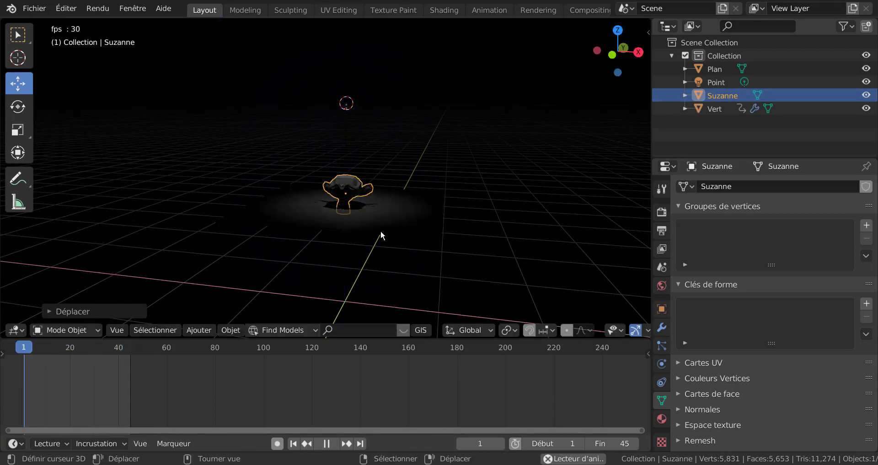
middle_click_drag(382, 234, 336, 236)
scroll(336, 236, "up", 2)
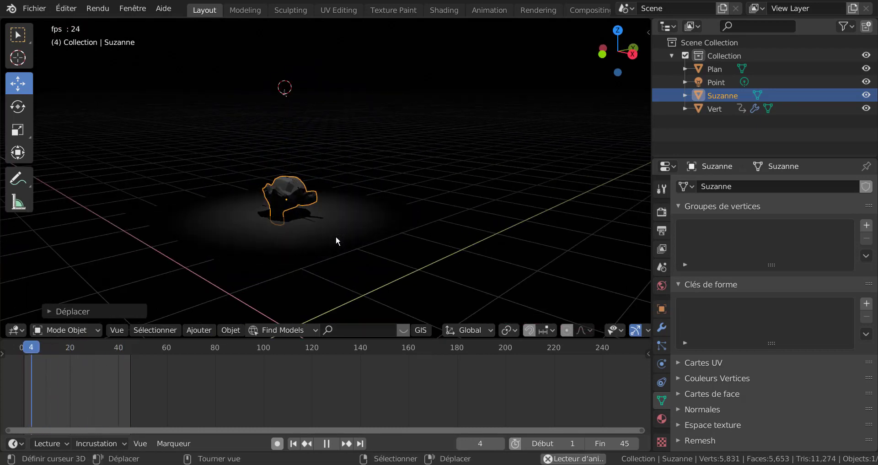
key("r")
key("x")
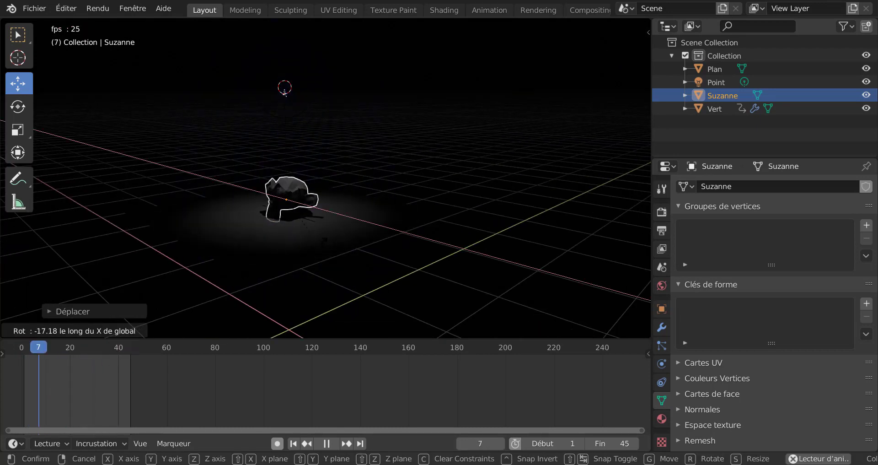
left_click(300, 247)
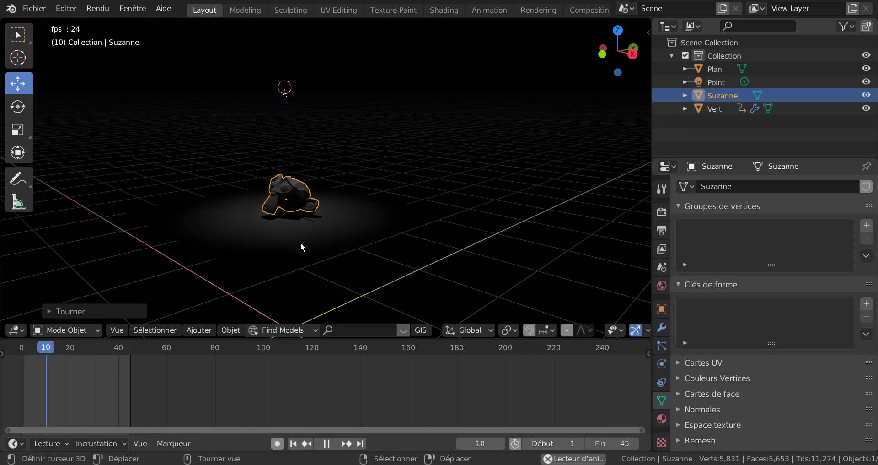
key("g")
key("z")
left_click(300, 248)
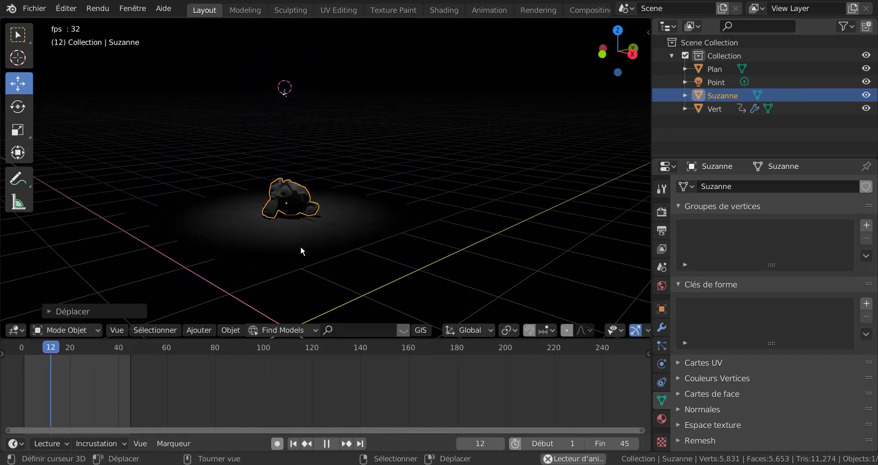
Give the monkey a new material with a pinkish-red base colour.
left_click(659, 418)
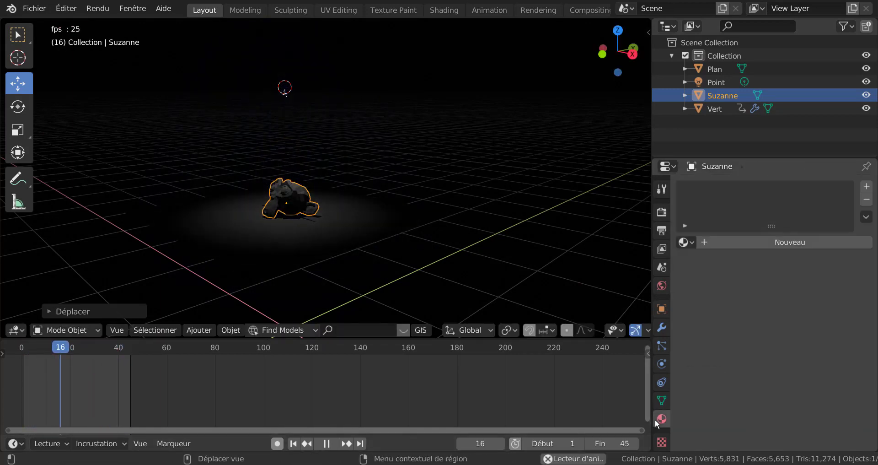
left_click(772, 242)
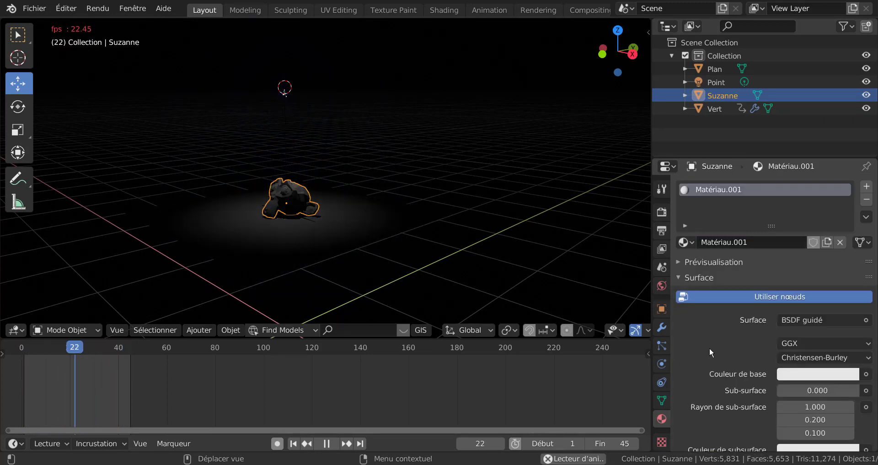
scroll(724, 350, "down", 5)
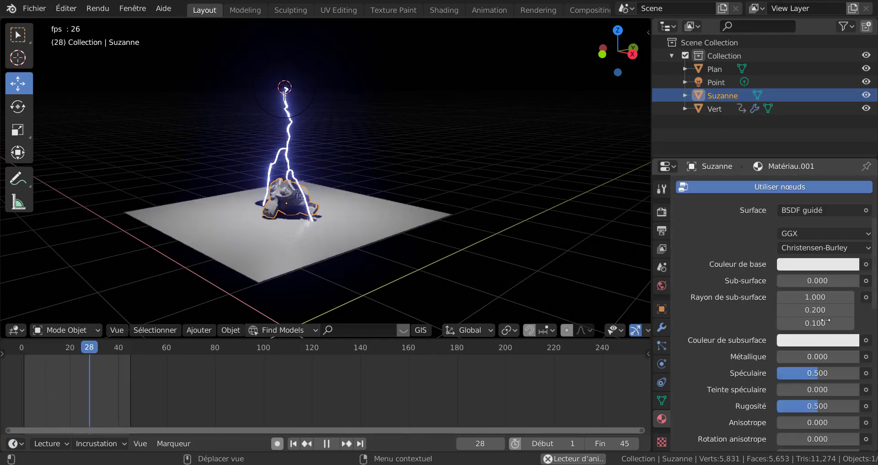
left_click(809, 263)
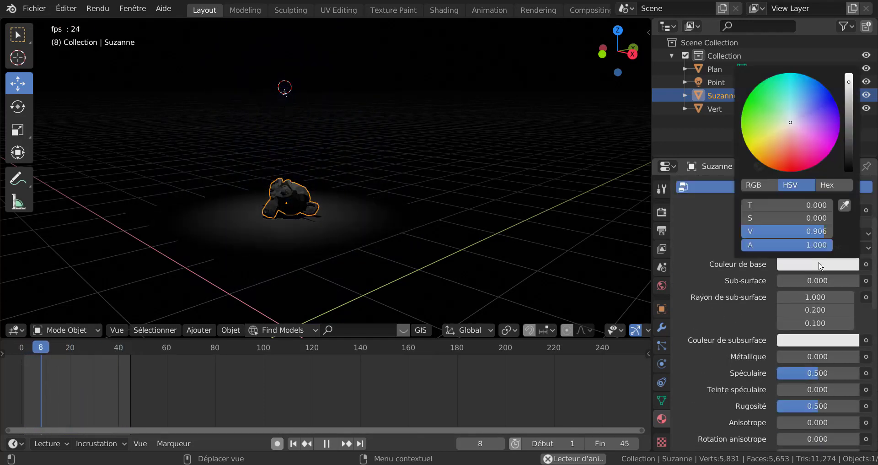
left_click(797, 156)
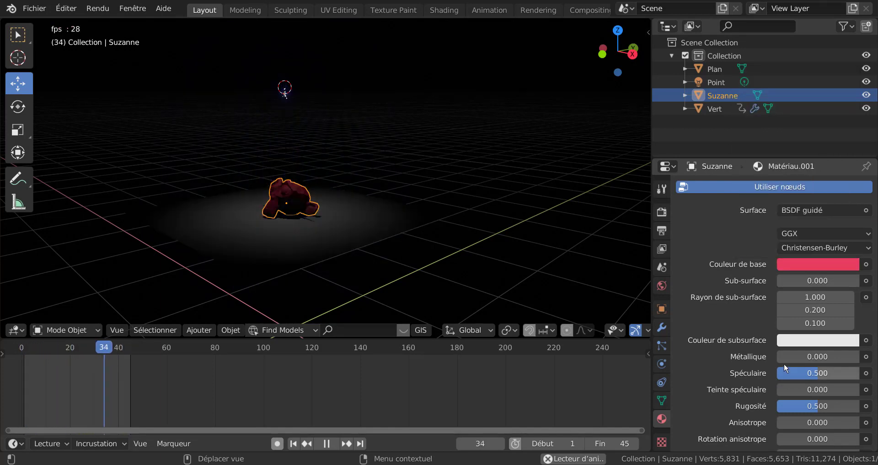
Set the monkey material's metallic (Métallique) to 0.967 and roughness (Rugosité) to 0.687.
left_click_drag(786, 358, 855, 358)
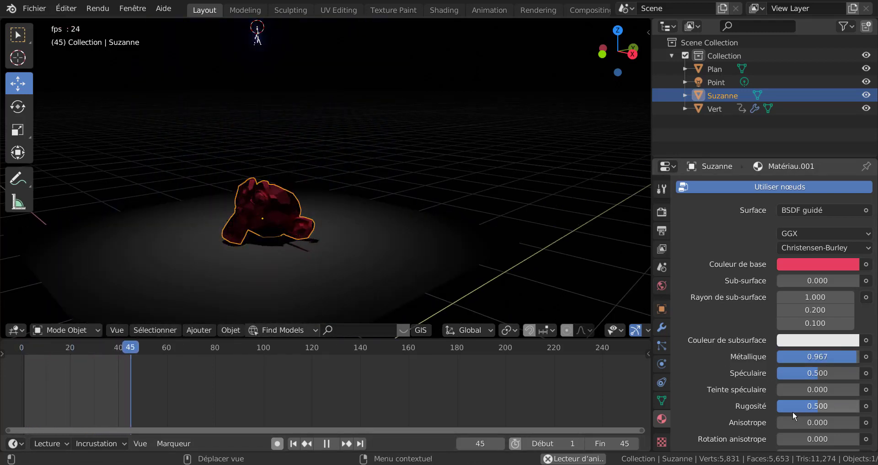
mouse_move(807, 402)
left_mouse_down()
mouse_move(722, 417)
mouse_move(834, 416)
mouse_move(732, 425)
mouse_move(827, 414)
mouse_move(800, 403)
left_mouse_up()
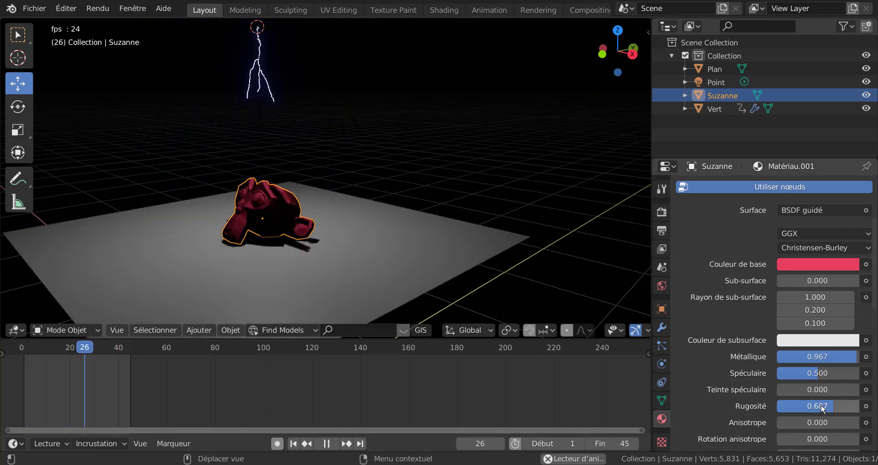
left_click(541, 297)
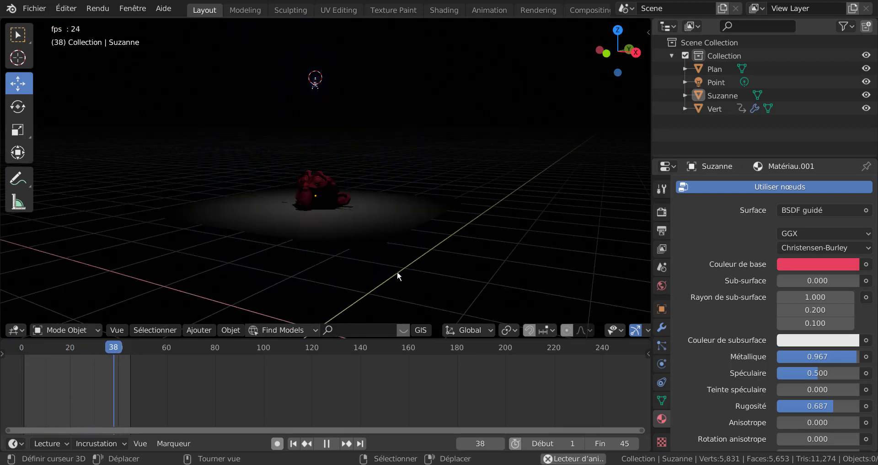
Add a camera aligned to the current view and lower it slightly to frame the monkey and lightning.
left_click(112, 329)
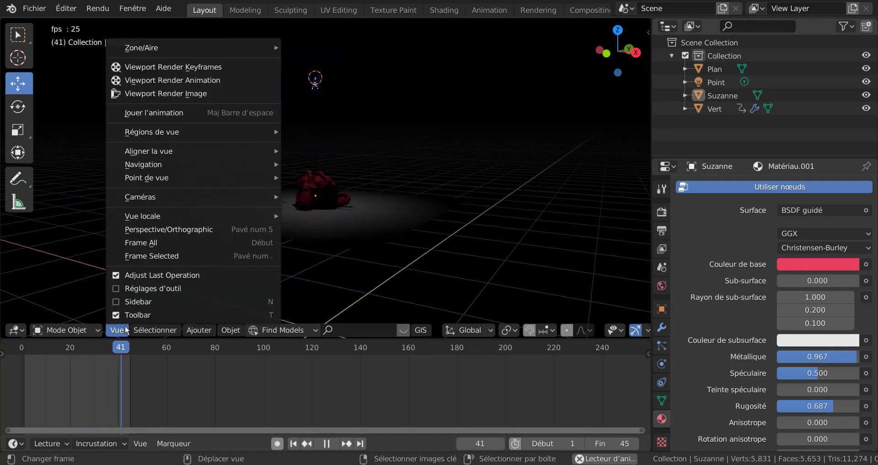
mouse_move(196, 331)
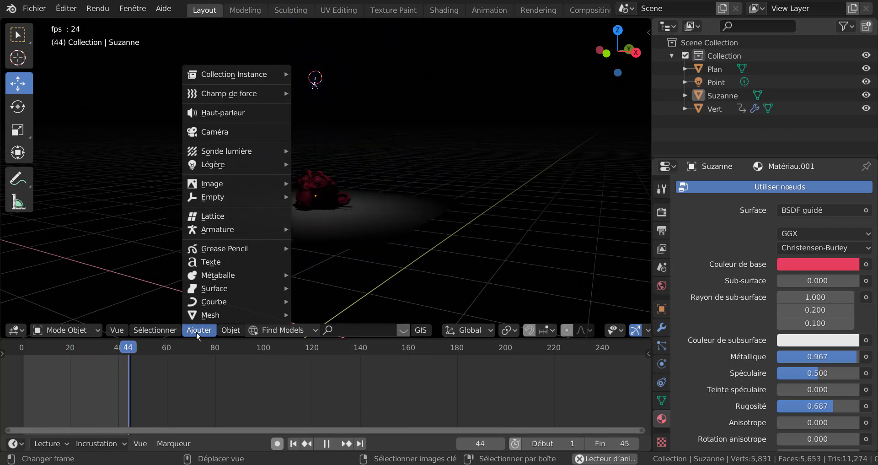
left_click(209, 132)
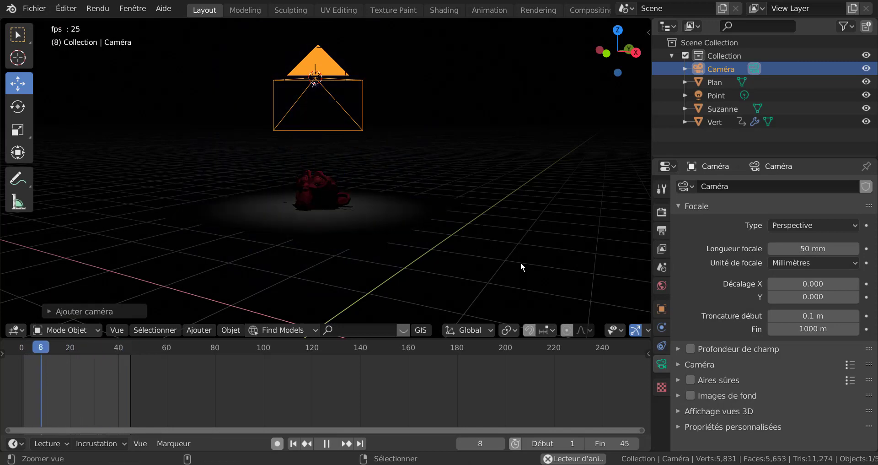
key("ctrl+alt+KP_0")
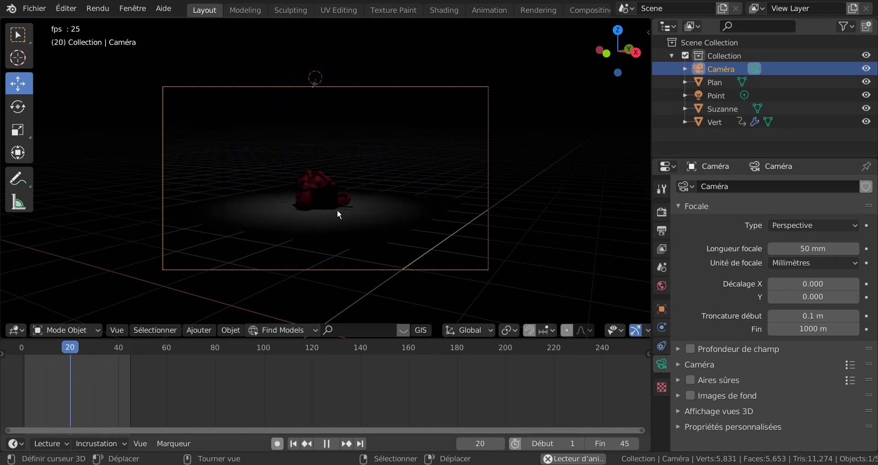
key("g")
left_click(567, 298)
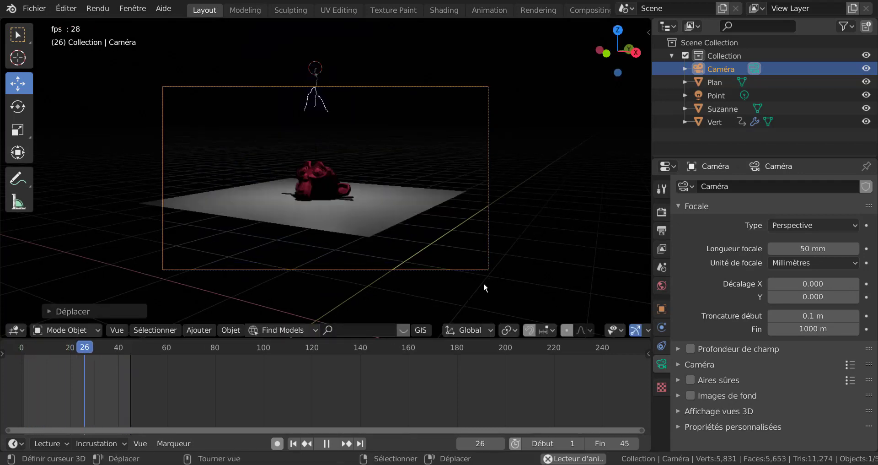
Scale the ground plane up to about twice its size so it extends beyond the camera frame.
left_click(344, 224)
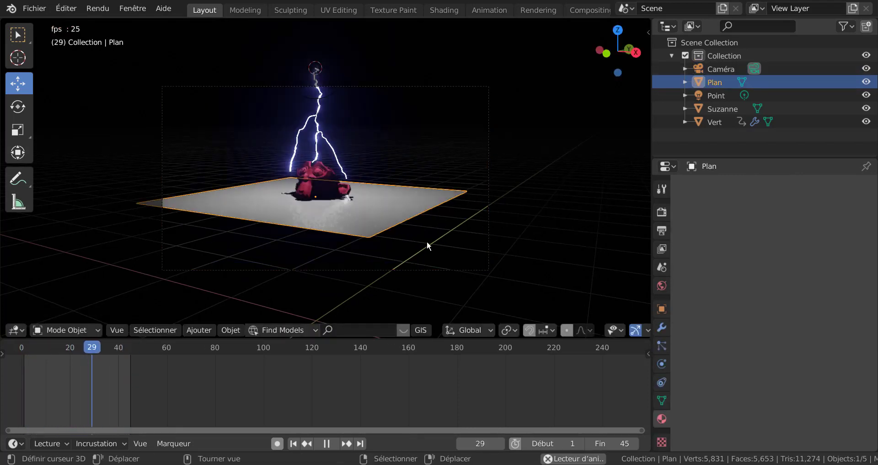
key("Delete")
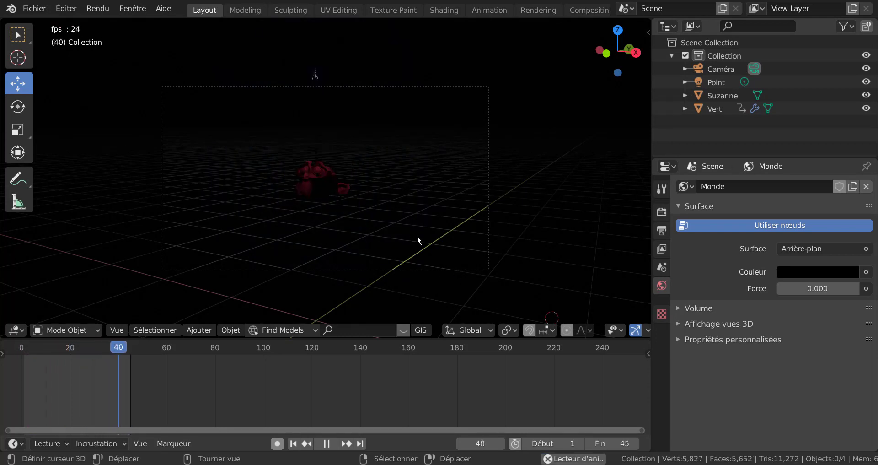
key("ctrl+z")
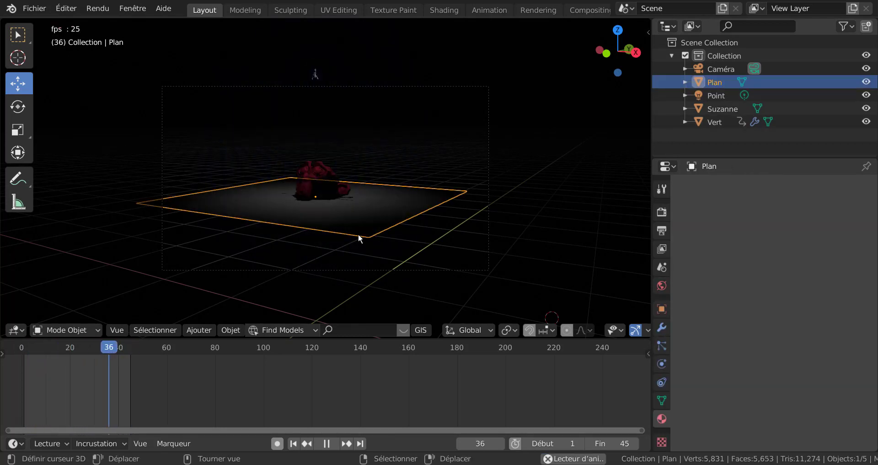
key("s")
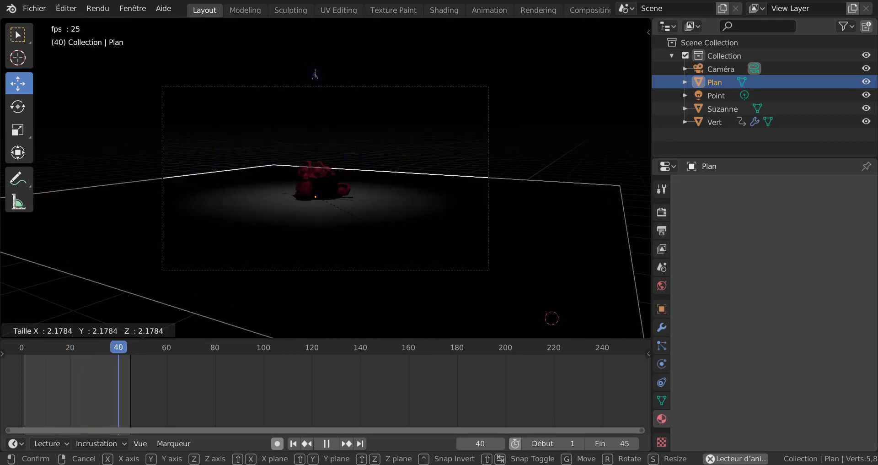
left_click(524, 301)
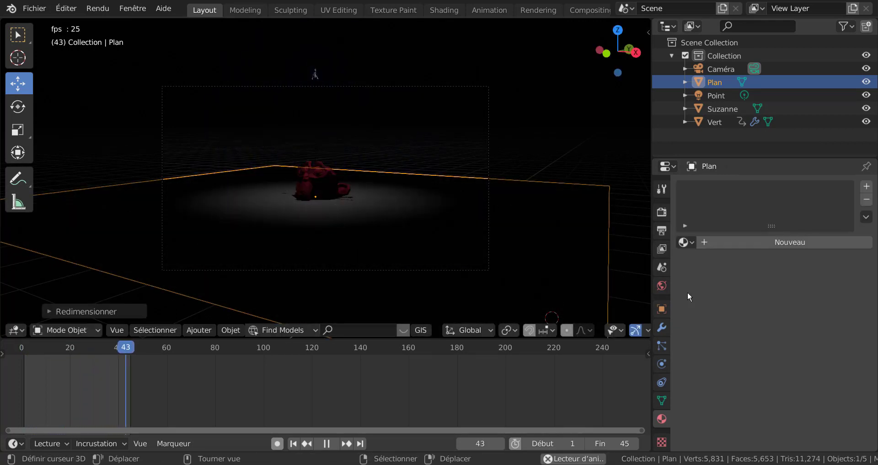
Give the ground plane a new material with a bright green base colour.
left_click(756, 245)
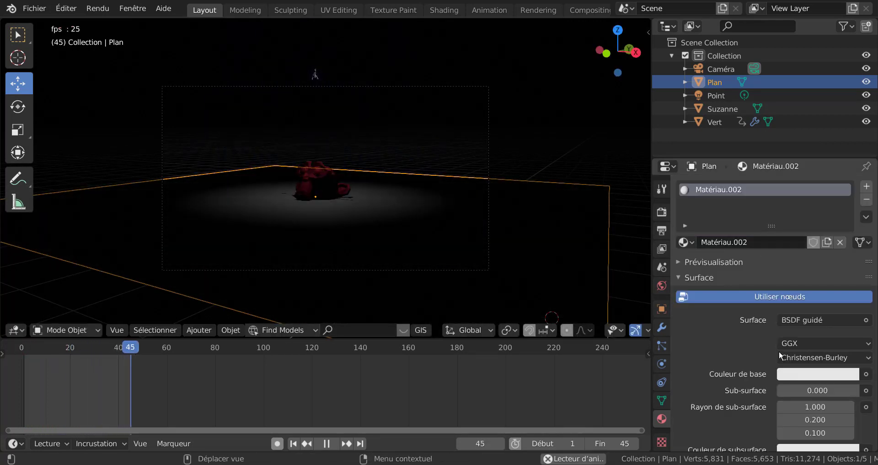
left_click(787, 374)
left_click(791, 257)
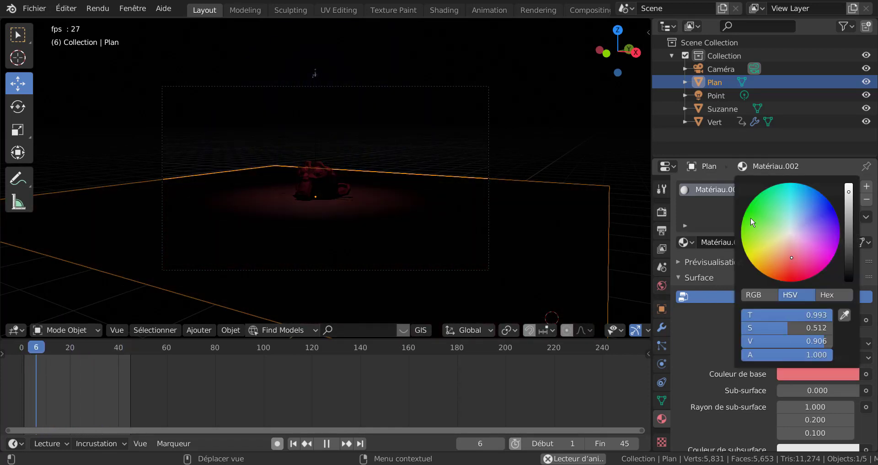
left_click(750, 220)
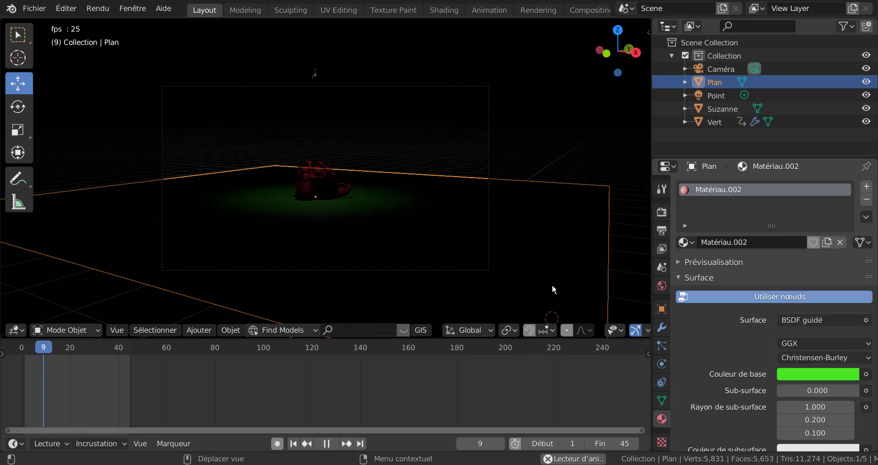
Set the ground plane material's metallic (Métallique) to 0.615, specular (Spéculaire) to 0.110 and roughness (Rugosité) to 0.269.
scroll(769, 421, "down", 5)
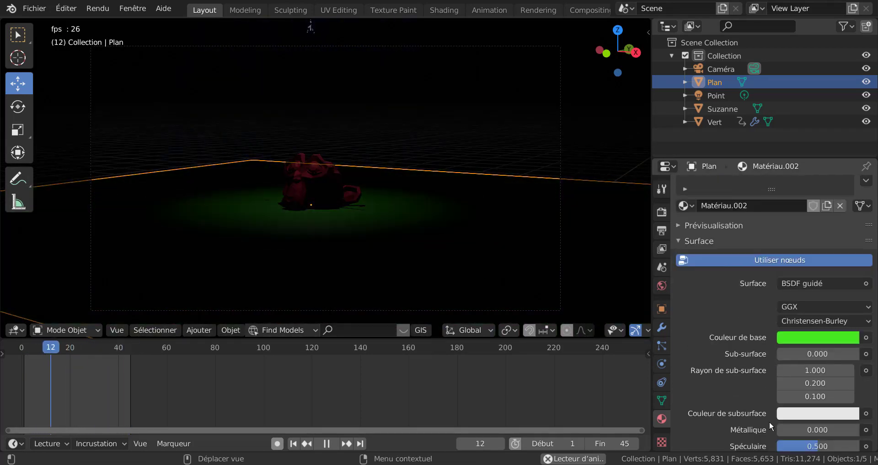
left_click_drag(779, 372, 856, 375)
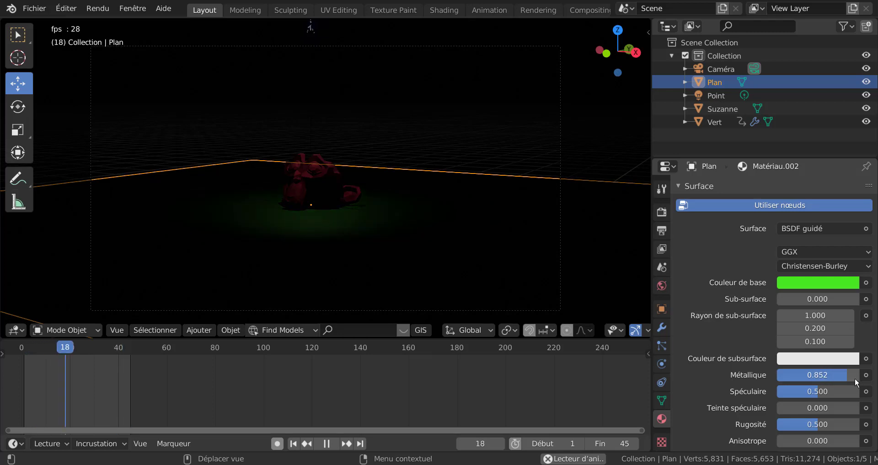
left_click_drag(818, 424, 772, 424)
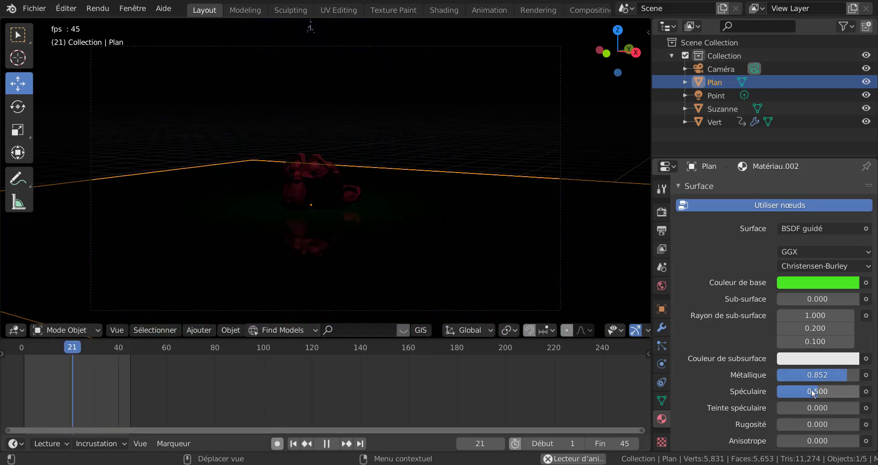
left_click_drag(811, 389, 787, 396)
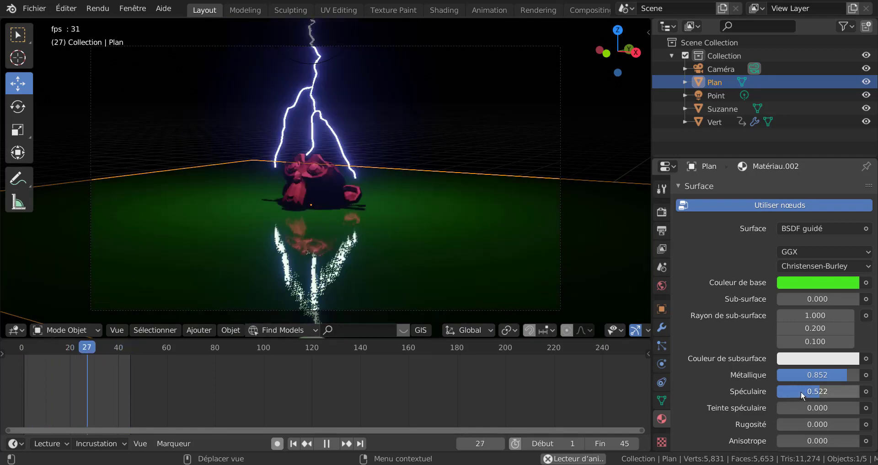
left_click_drag(808, 391, 844, 374)
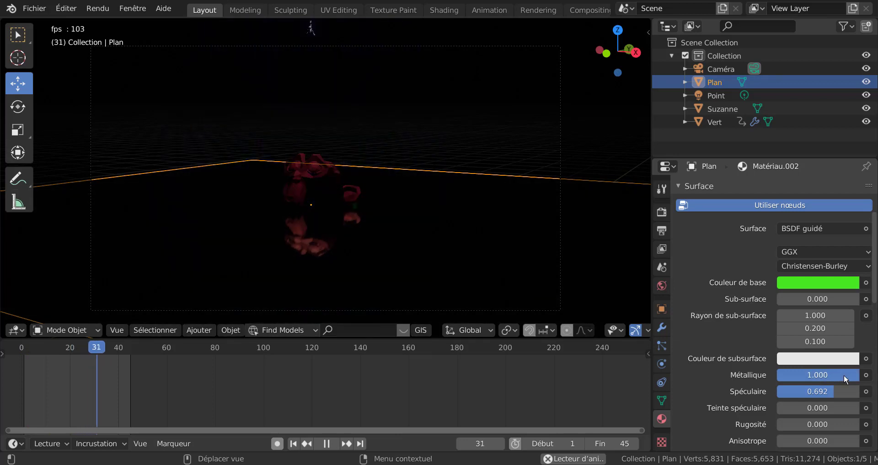
key("BackSpace")
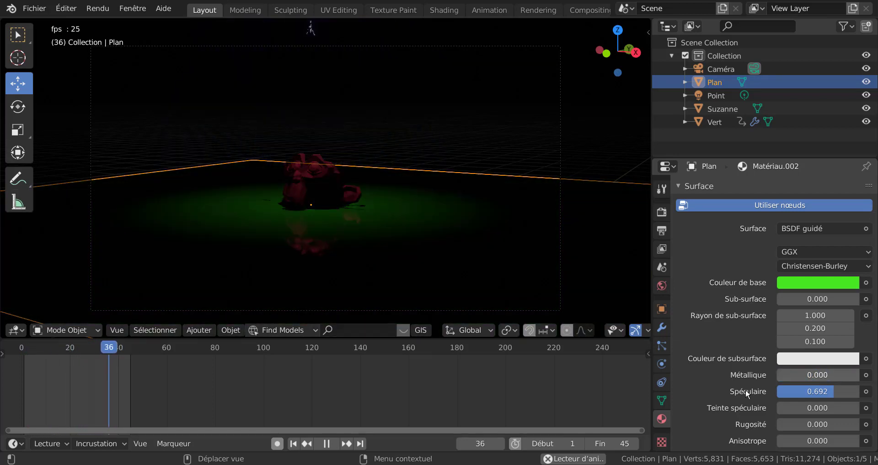
mouse_move(745, 390)
left_mouse_down()
mouse_move(799, 390)
mouse_move(745, 397)
left_mouse_up()
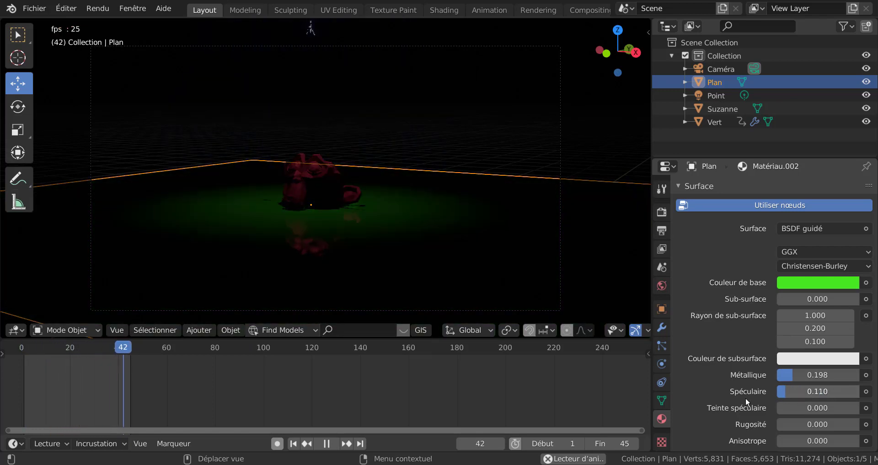
left_click_drag(784, 374, 829, 376)
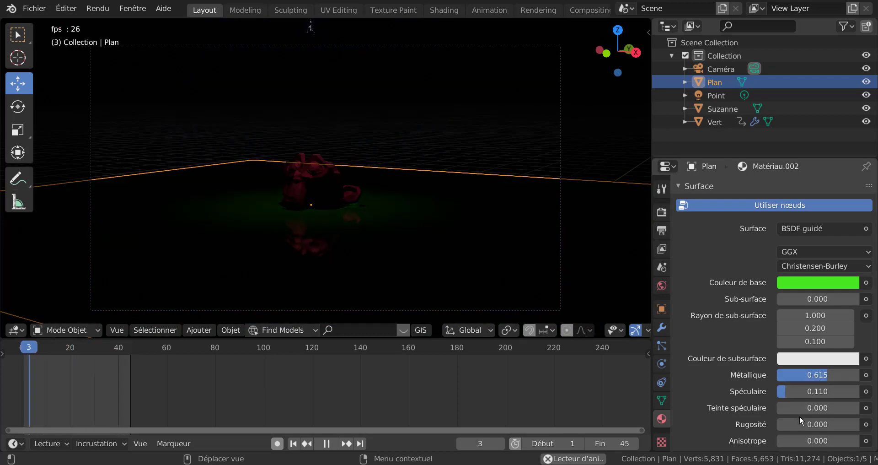
left_click_drag(778, 424, 801, 425)
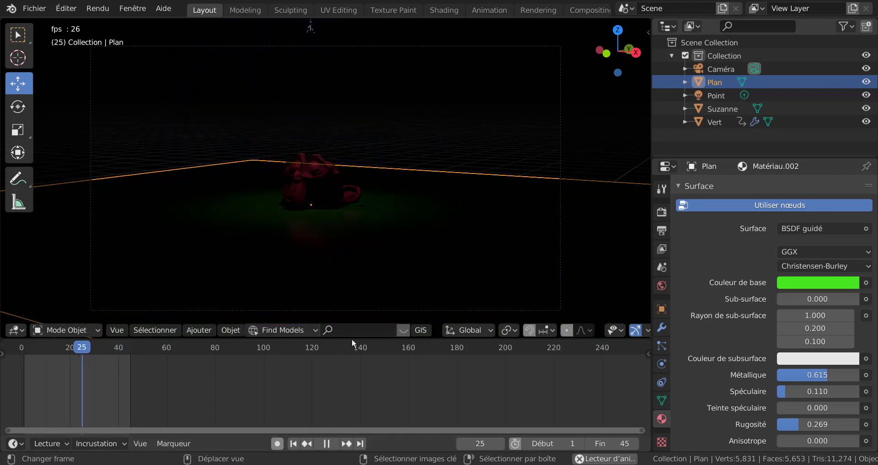
Select the lightning object Vert and extend the animation's end frame to 162.
left_click_drag(352, 337, 351, 338)
scroll(371, 386, "down", 3)
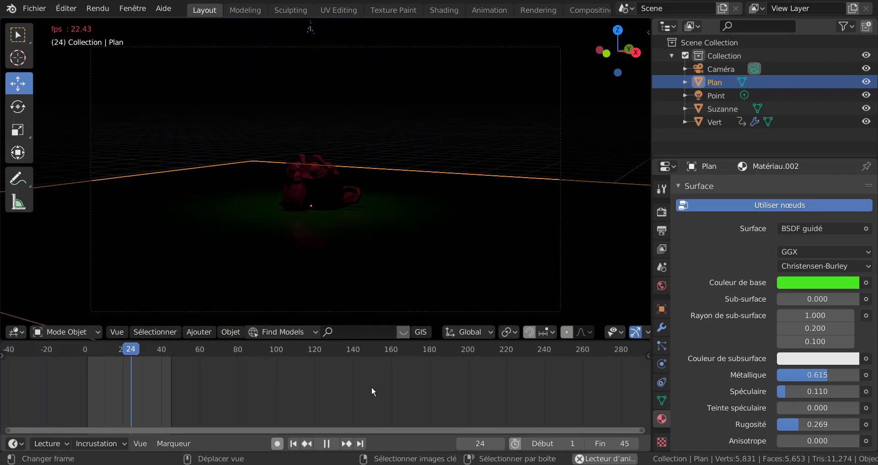
left_click(714, 122)
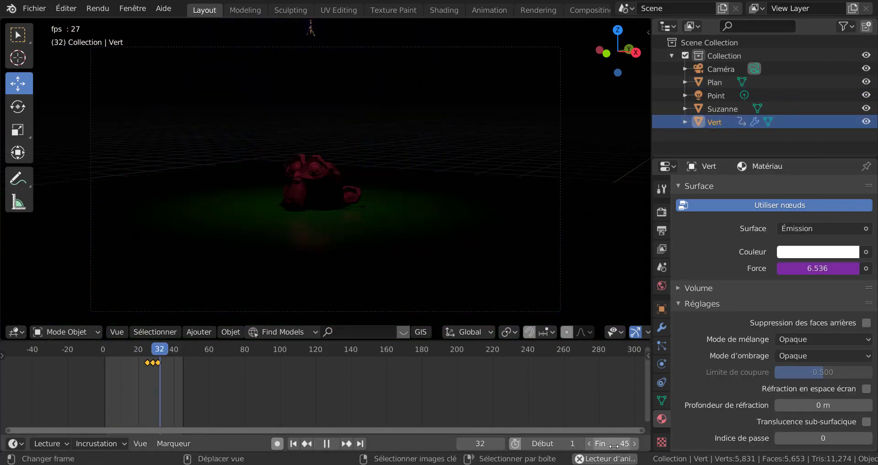
left_click_drag(618, 451, 725, 452)
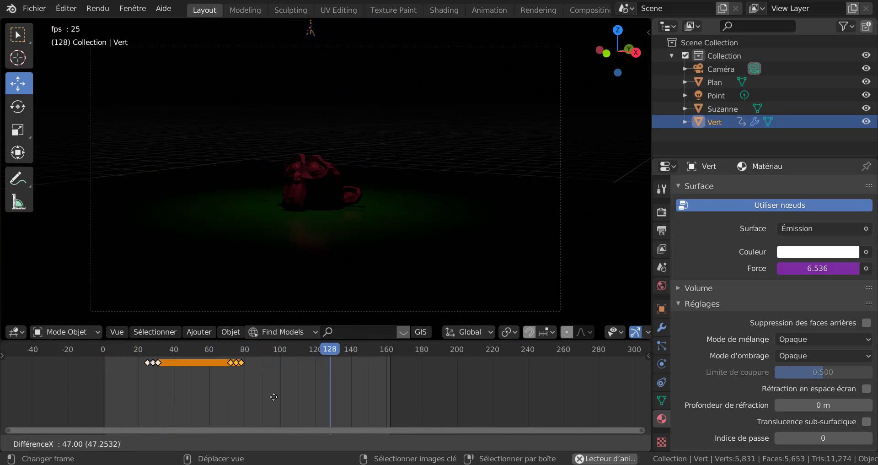
Duplicate the lightning's three keyframes to start around frame 60, with another copy offset 4 frames further.
left_click(226, 401)
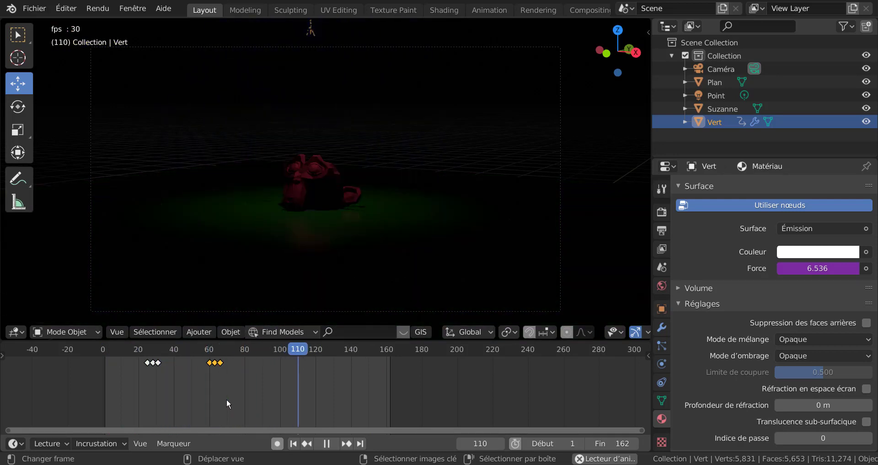
key("g")
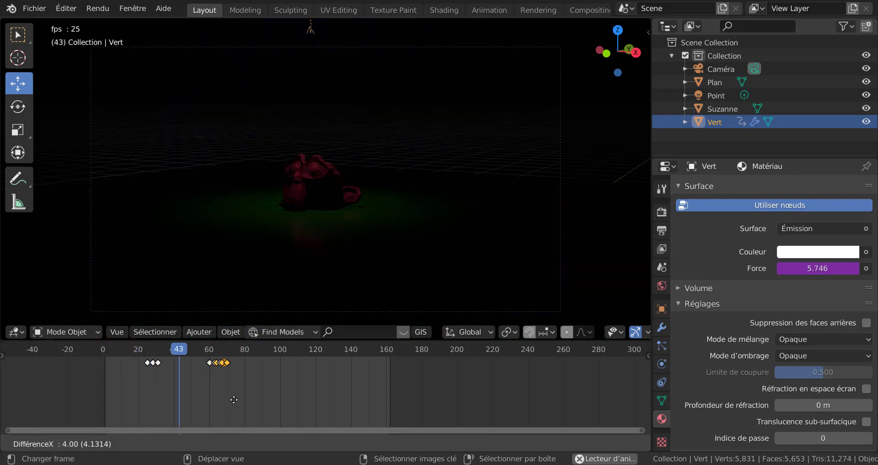
left_click(234, 399)
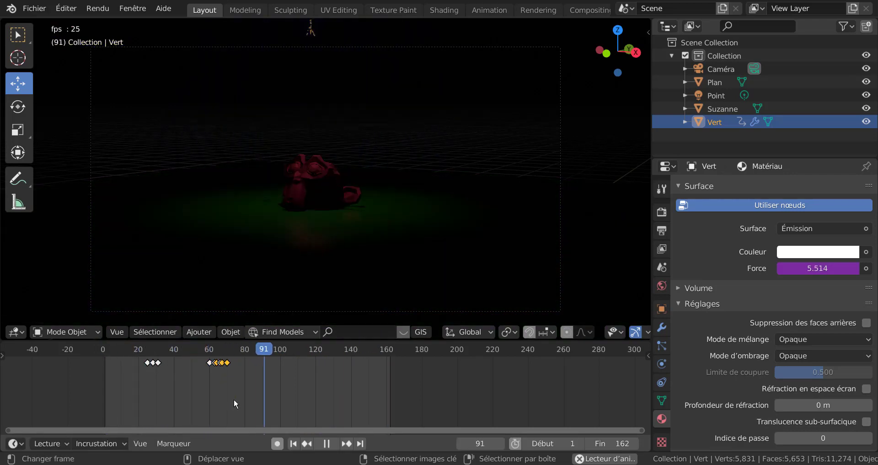
Shorten the animation range to end at frame 78.
left_click(201, 396)
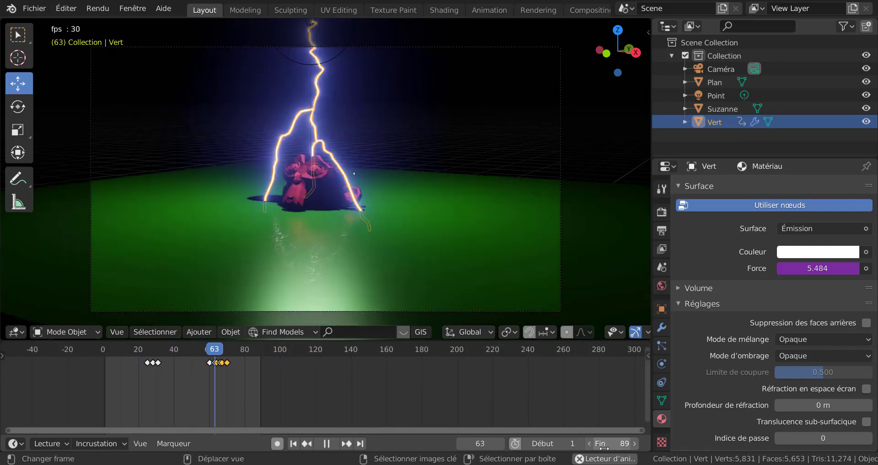
left_click_drag(606, 445, 590, 448)
left_click(591, 444)
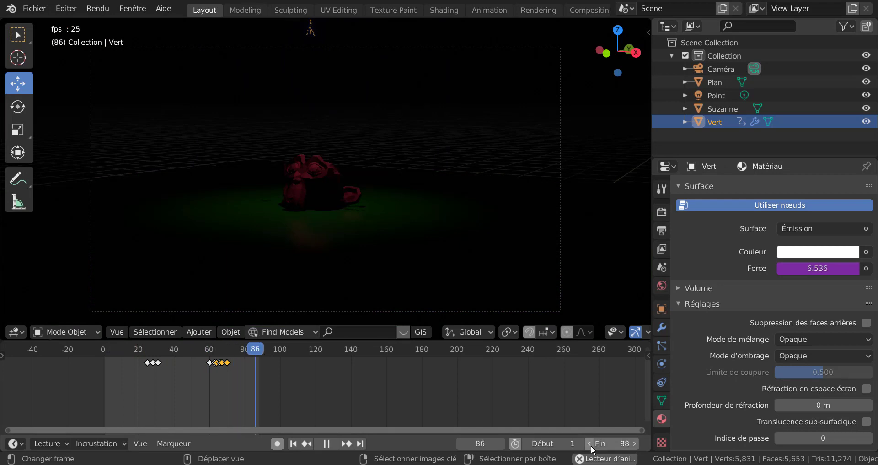
left_click(591, 444)
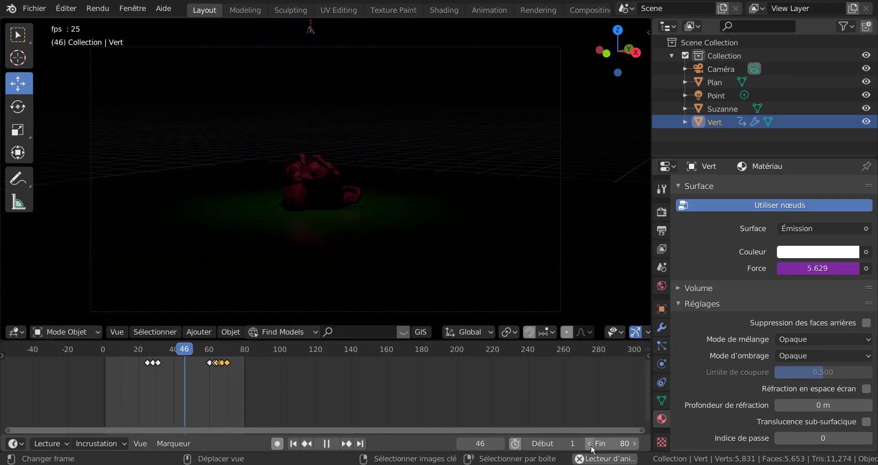
left_click(591, 444)
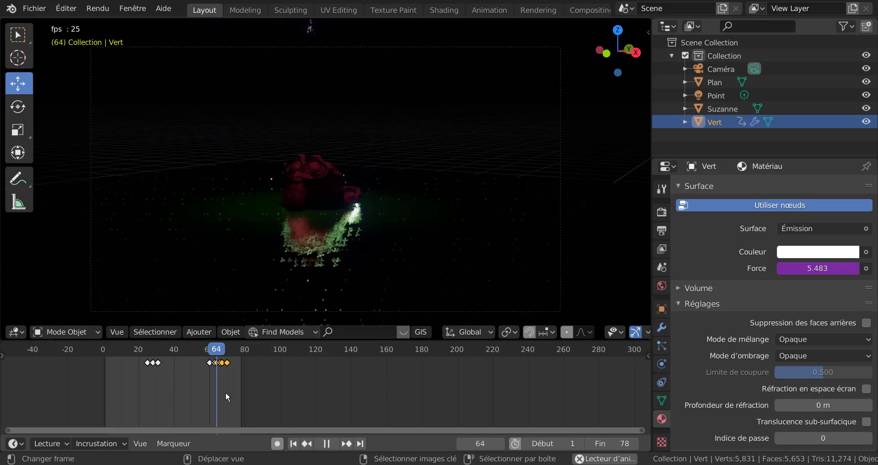
Duplicate the latest lightning keyframes twice more, reaching about frame 77, and set the animation's end frame to 100.
key("g")
left_click(231, 391)
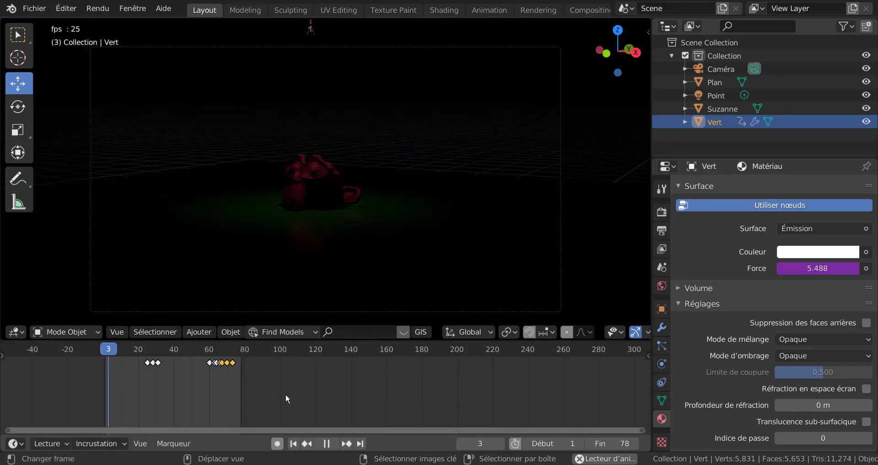
key("g")
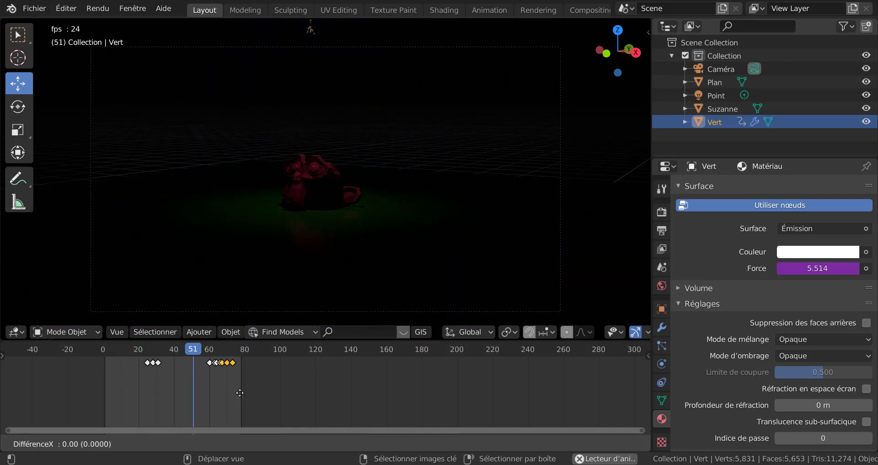
left_click(259, 394)
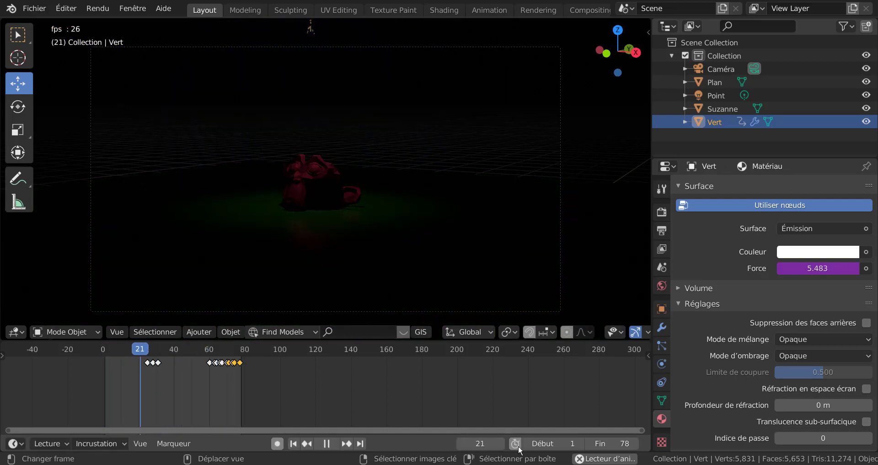
left_click_drag(595, 443, 602, 443)
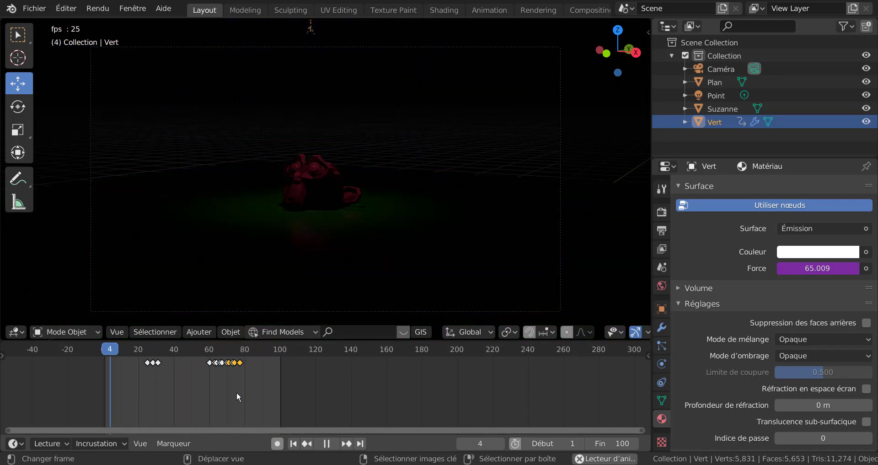
Select all the second flash's keyframes from frame 60 onward and duplicate them about 8 frames further along.
key("b")
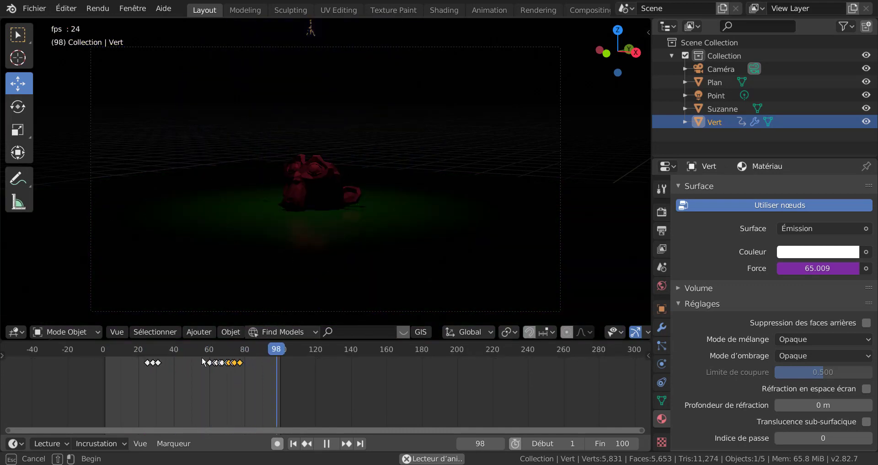
left_click_drag(201, 355, 252, 367)
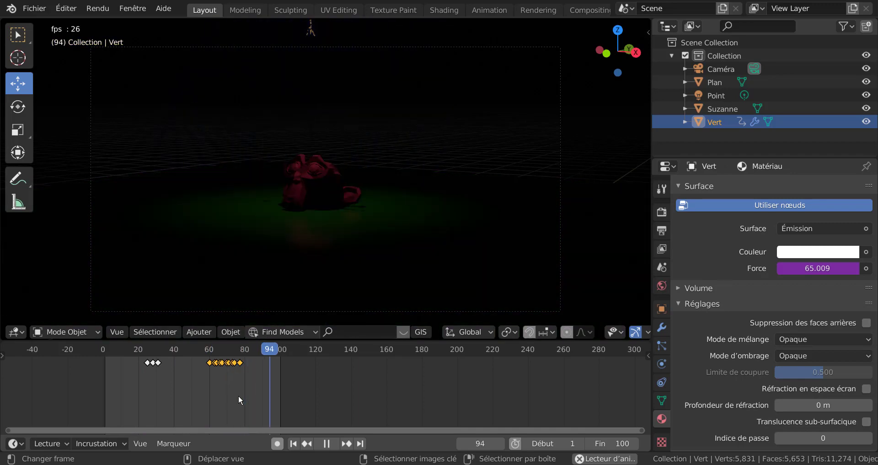
scroll(244, 394, "down", 1)
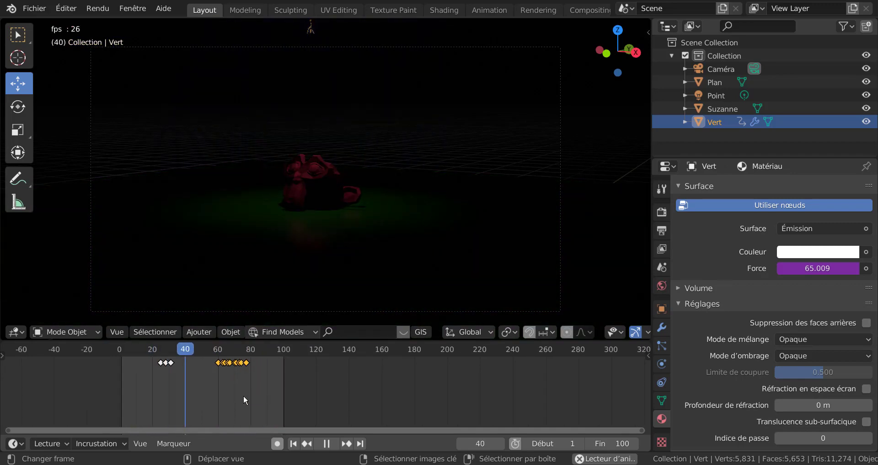
key("g")
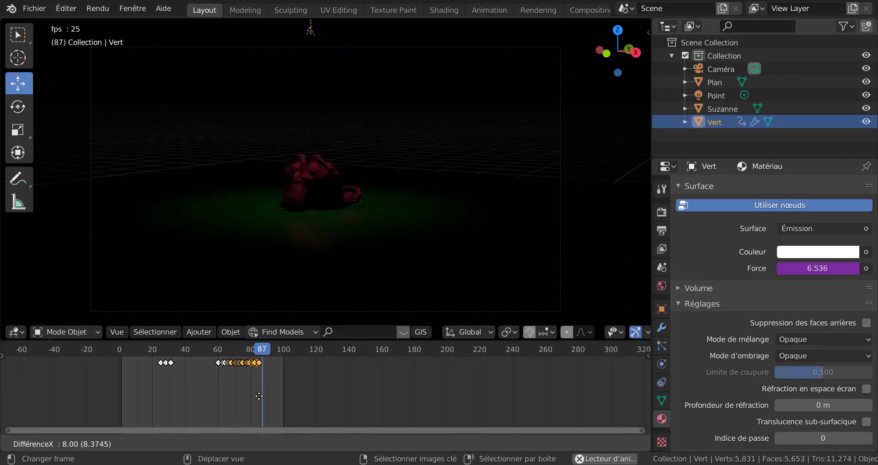
left_click(258, 396)
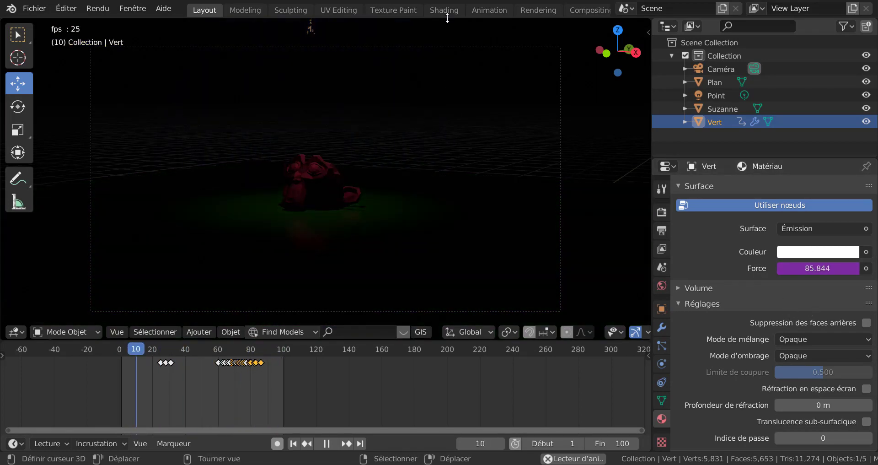
Split the 3D view vertically near its middle and turn the new area into a shader editor.
right_click(447, 19)
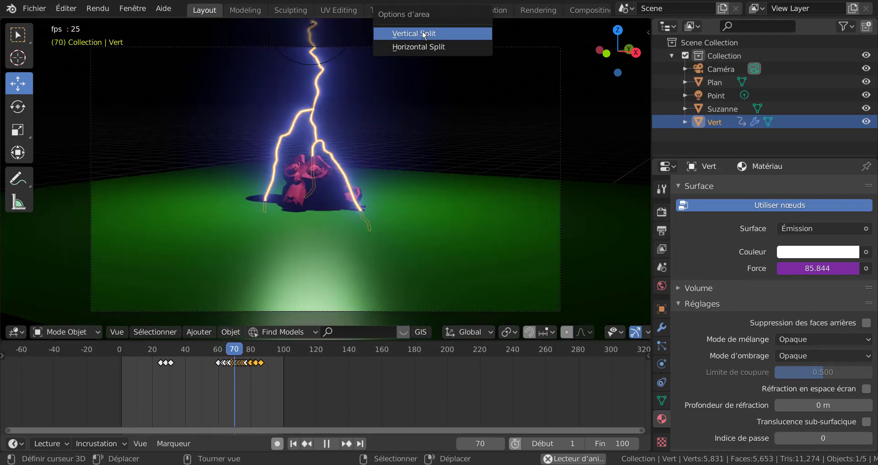
left_click(424, 35)
left_click(422, 138)
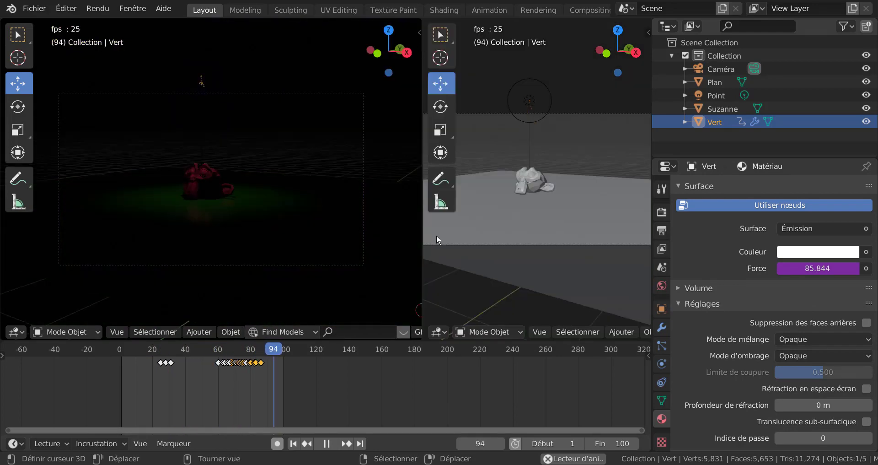
left_click(438, 332)
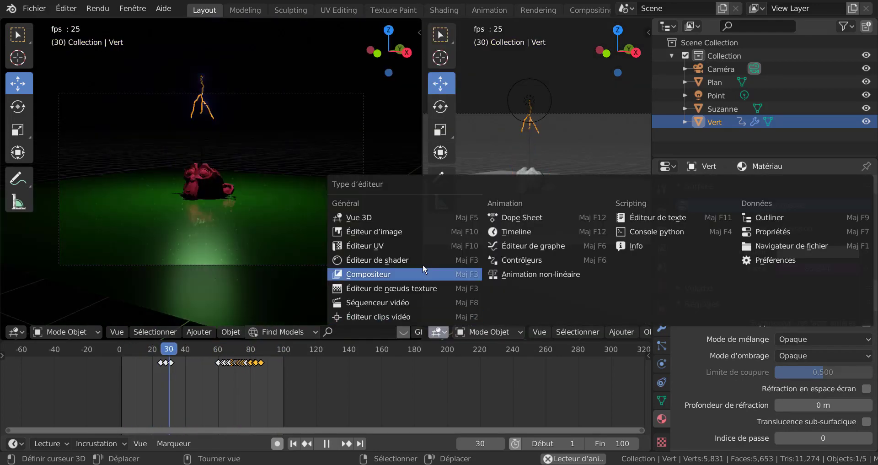
left_click(362, 261)
left_click_drag(501, 197, 644, 210)
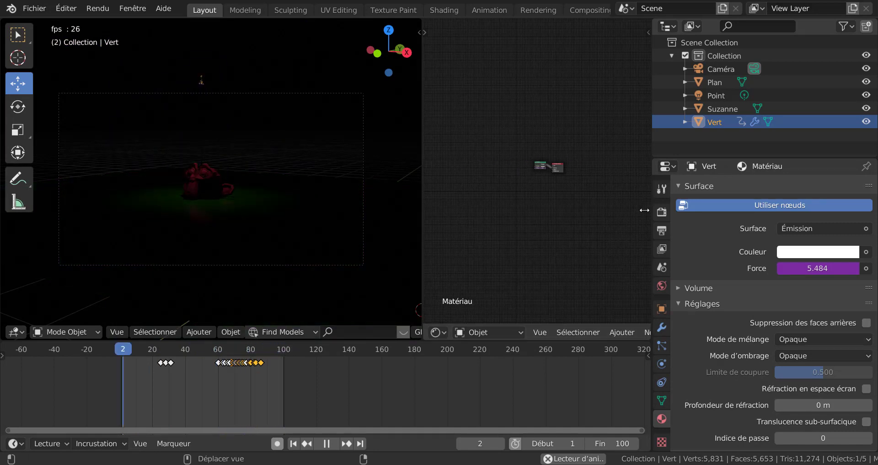
Add a Separate XYZ node to the lightning material and connect its X output to the Emission node's colour.
left_click(623, 332)
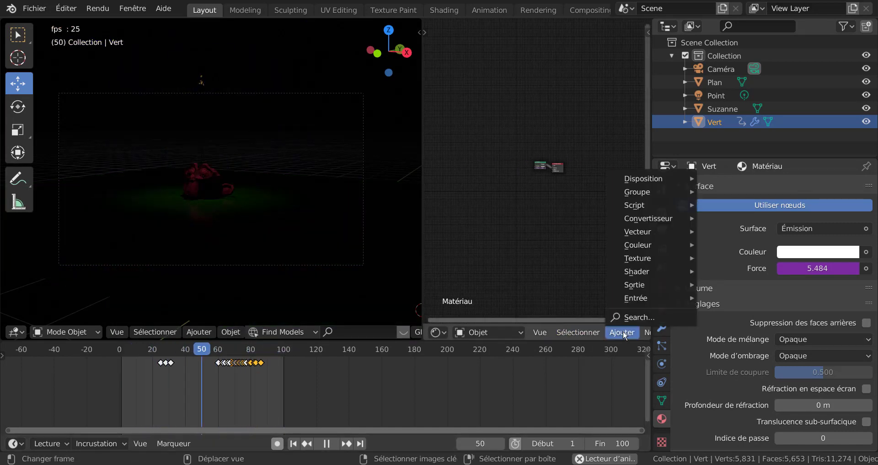
mouse_move(638, 219)
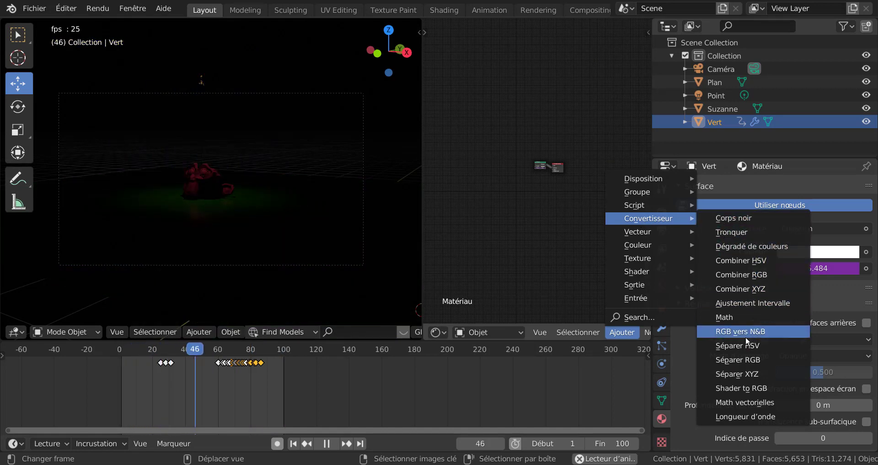
left_click(741, 373)
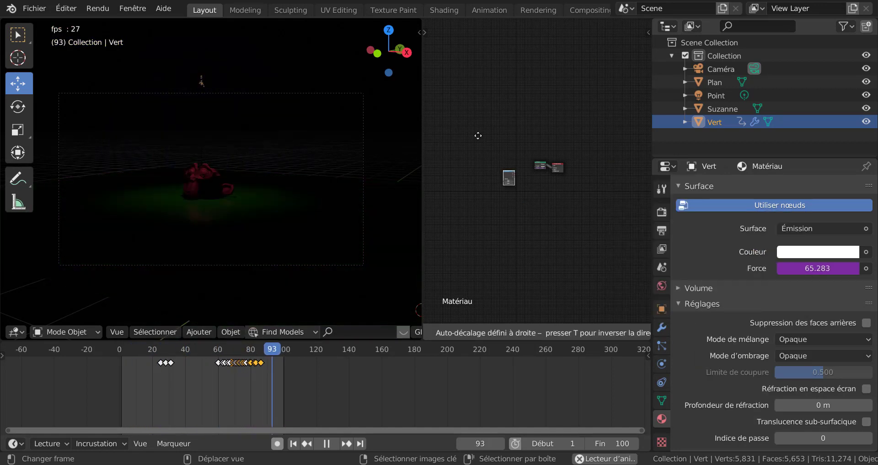
left_click(518, 180)
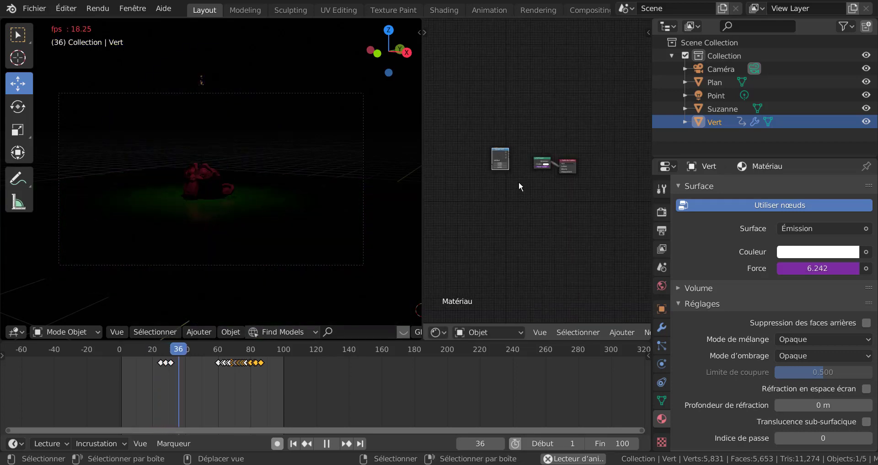
scroll(519, 181, "up", 3)
left_click_drag(483, 132, 530, 157)
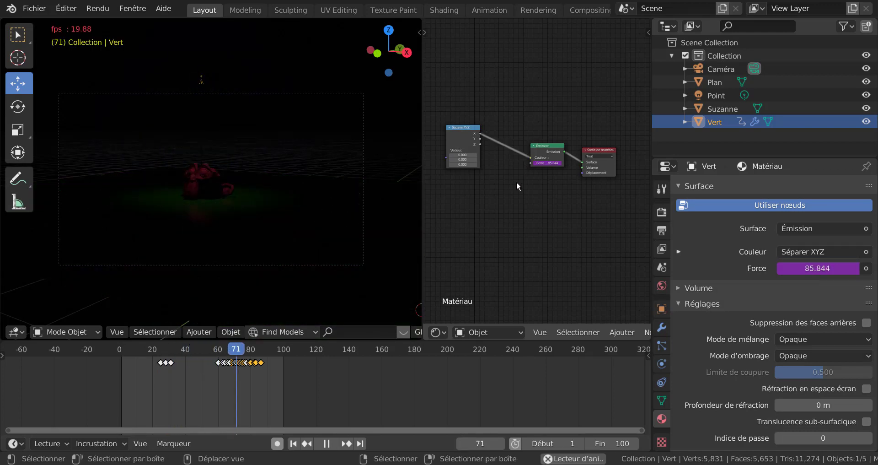
Raise the first vector value of the Separate XYZ node to about 179.458 and check the bolt in the 3D view.
scroll(512, 190, "up", 3)
middle_click_drag(501, 197, 598, 192)
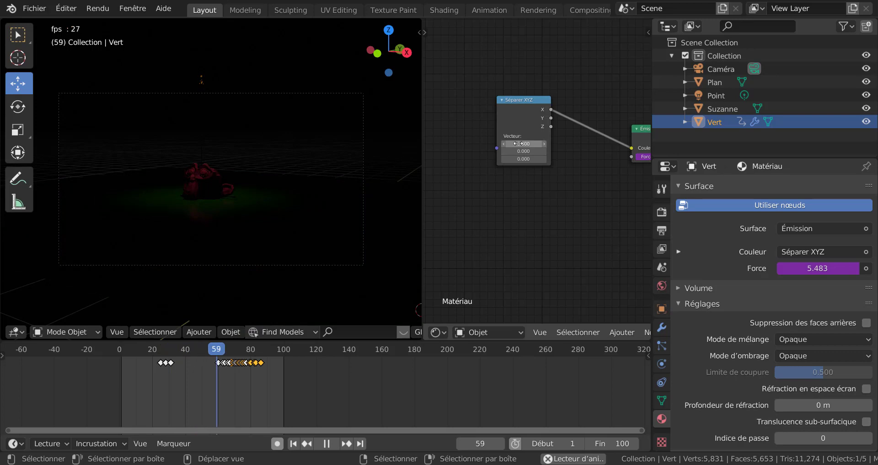
left_click_drag(518, 143, 542, 145)
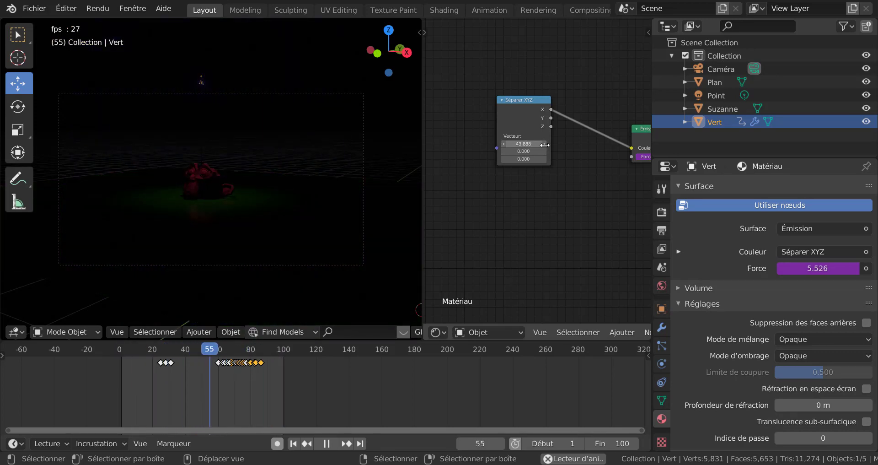
left_click_drag(544, 144, 568, 145)
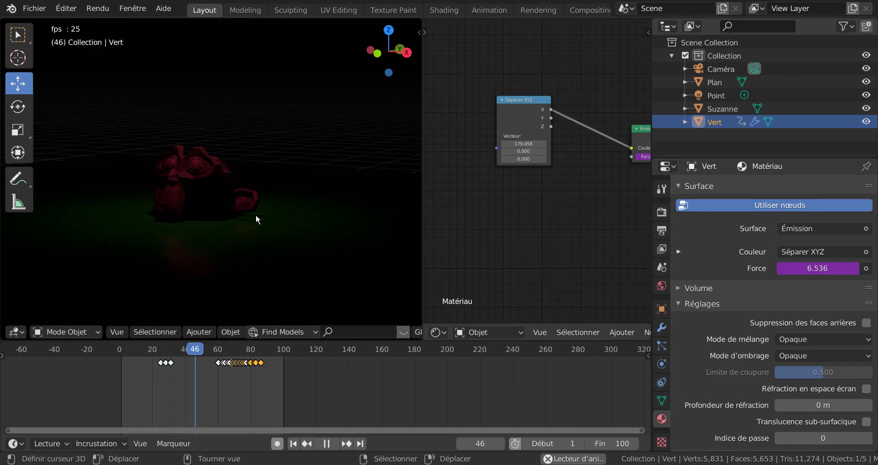
scroll(256, 214, "down", 5)
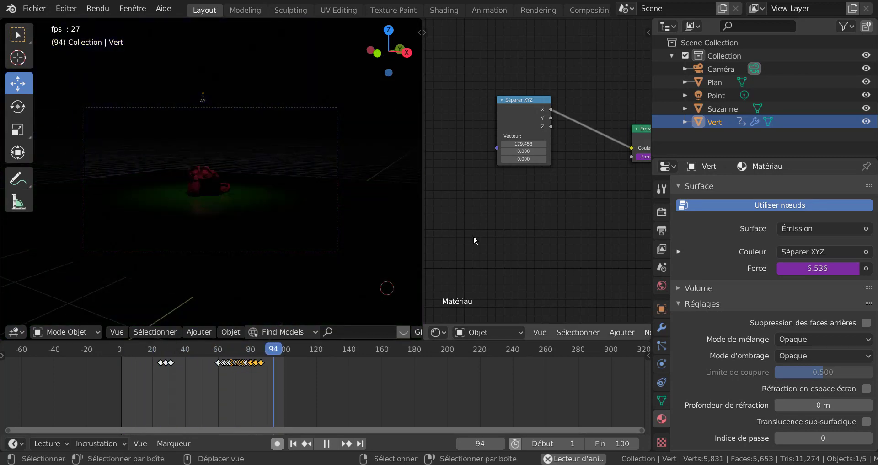
Examine the ground plane's material nodes and the point light's settings by selecting each object in turn.
left_click(357, 240)
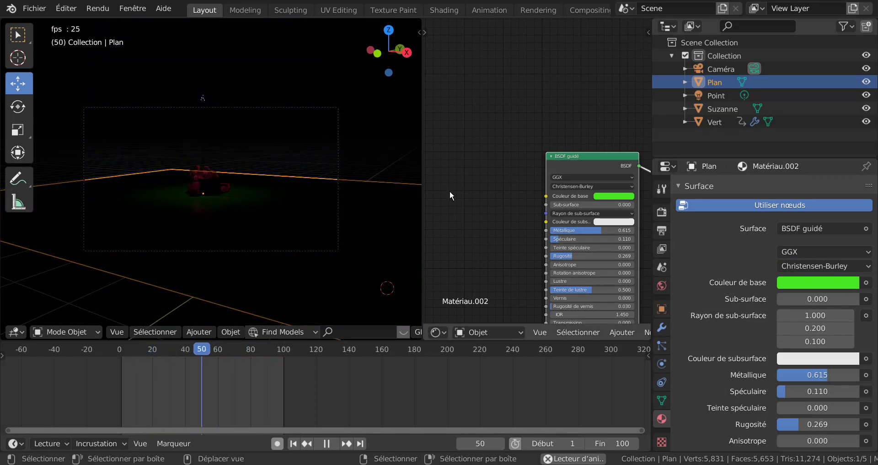
scroll(212, 165, "up", 2)
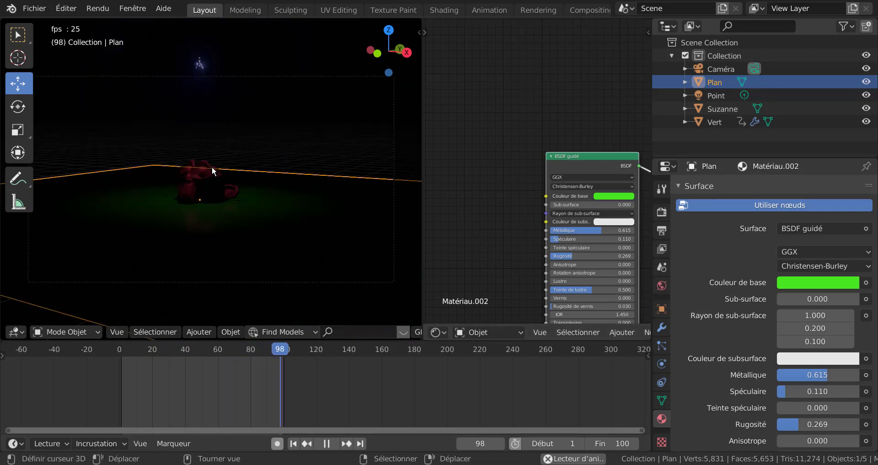
scroll(206, 141, "up", 1)
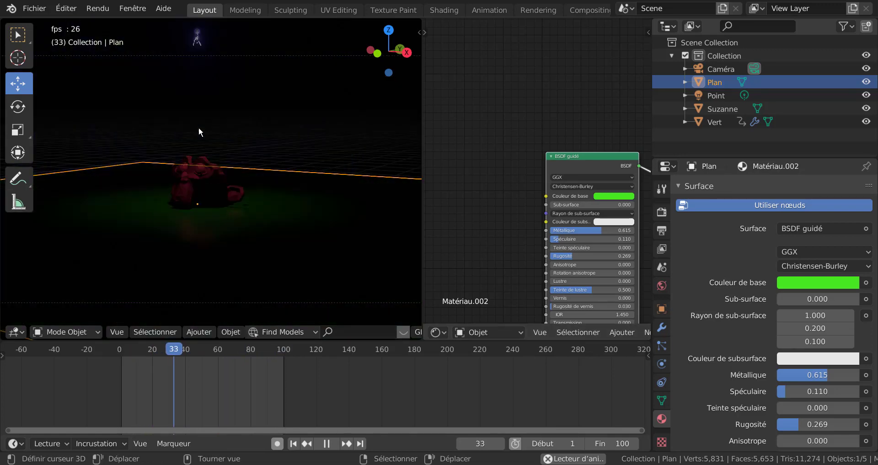
right_click(198, 115)
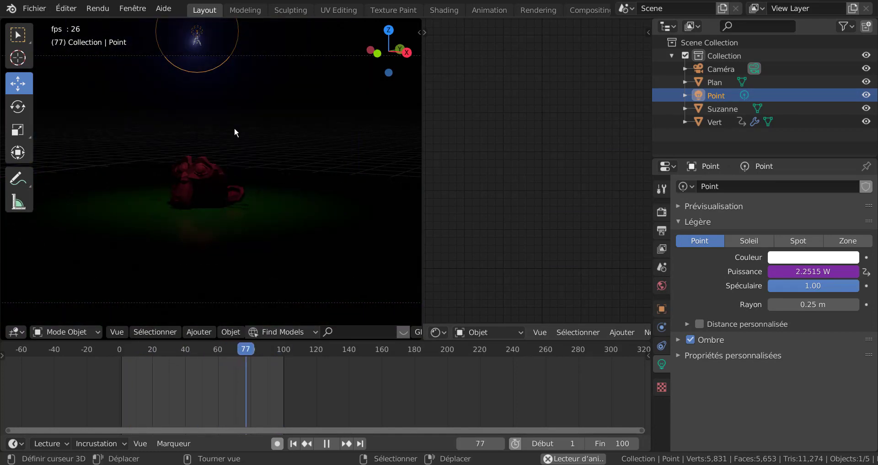
left_click(405, 176)
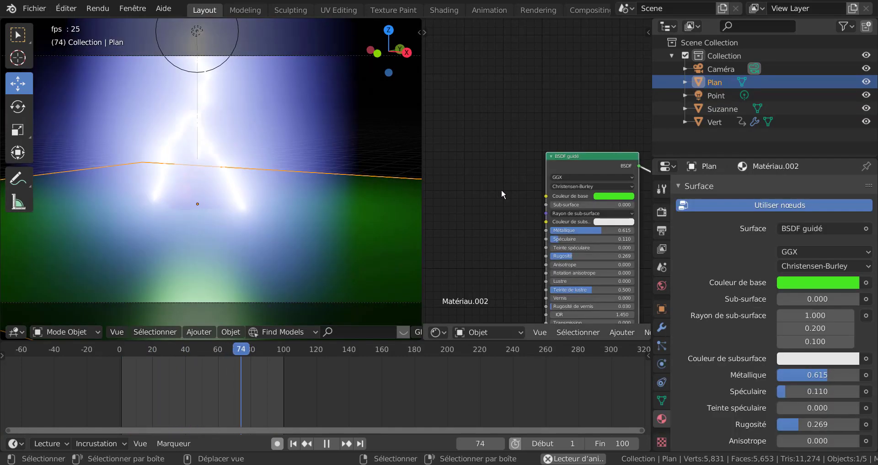
Return to the Vert object's material and lower the Separate XYZ node's first vector value to about 46.534.
left_click(711, 121)
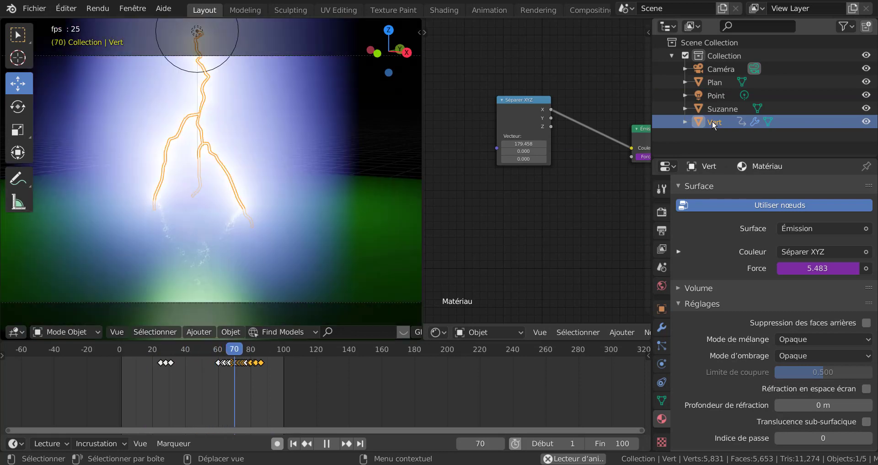
left_click(707, 138)
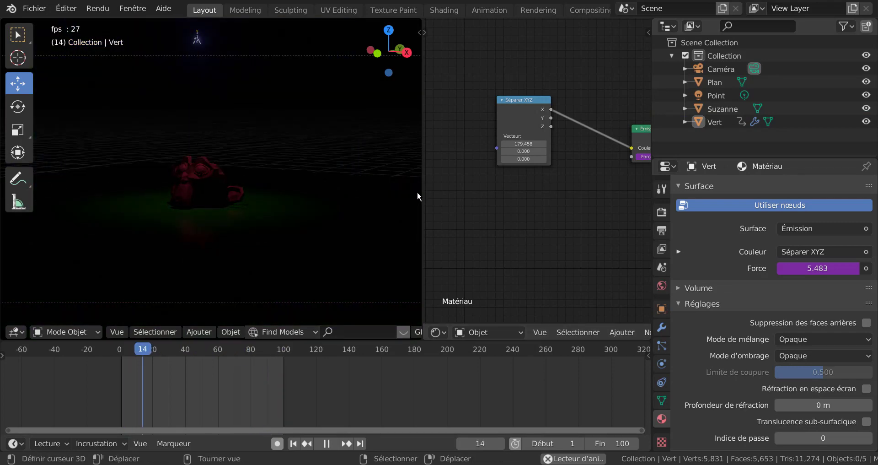
scroll(503, 160, "up", 2)
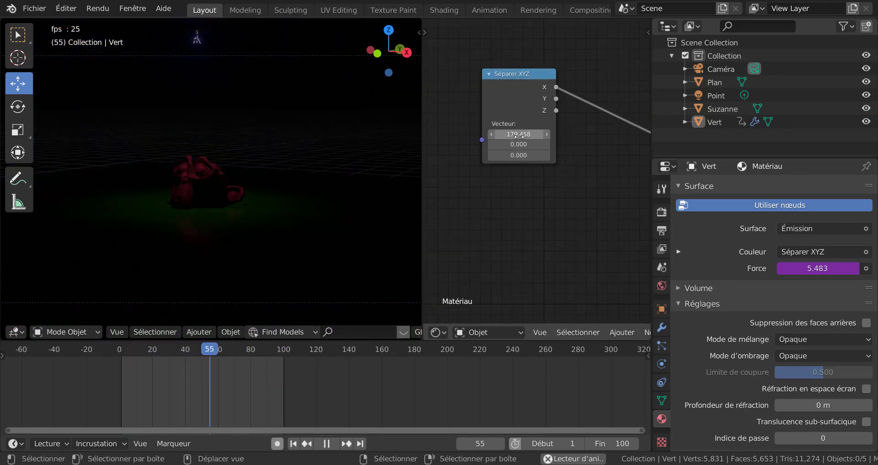
left_click_drag(519, 136, 445, 158)
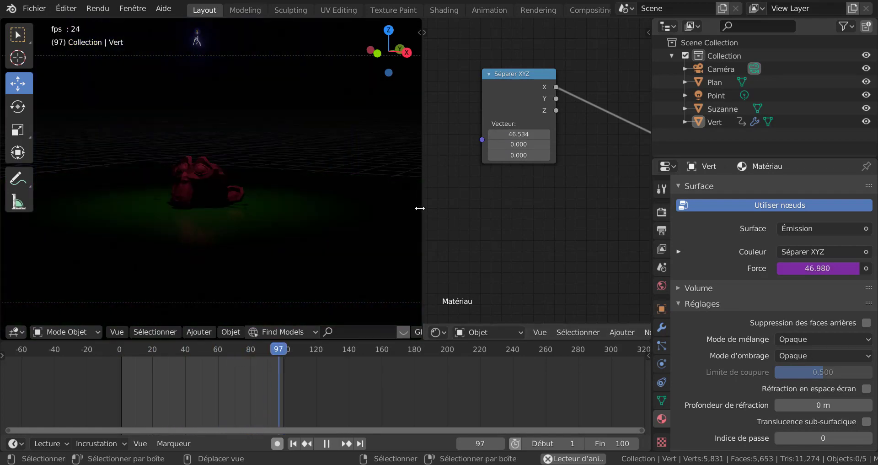
Widen the 3D view over the shader editor and shrink the outliner and properties editors to a narrow column.
left_click_drag(420, 203, 608, 201)
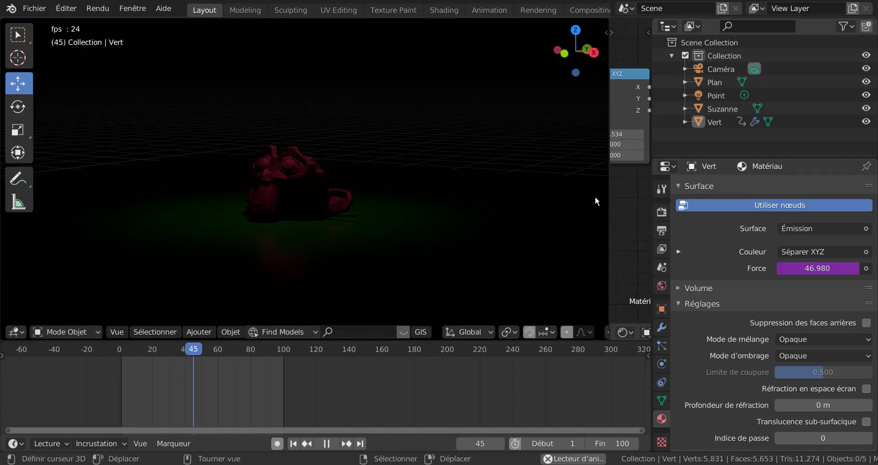
scroll(410, 201, "down", 3)
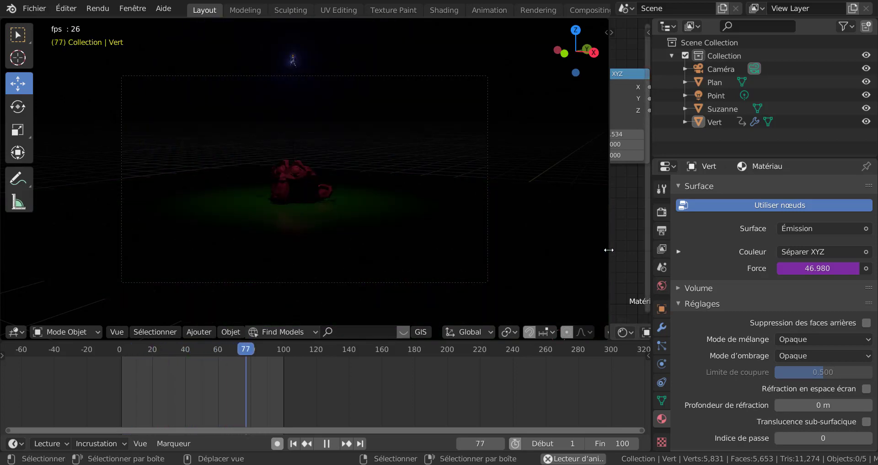
left_click_drag(610, 249, 581, 256)
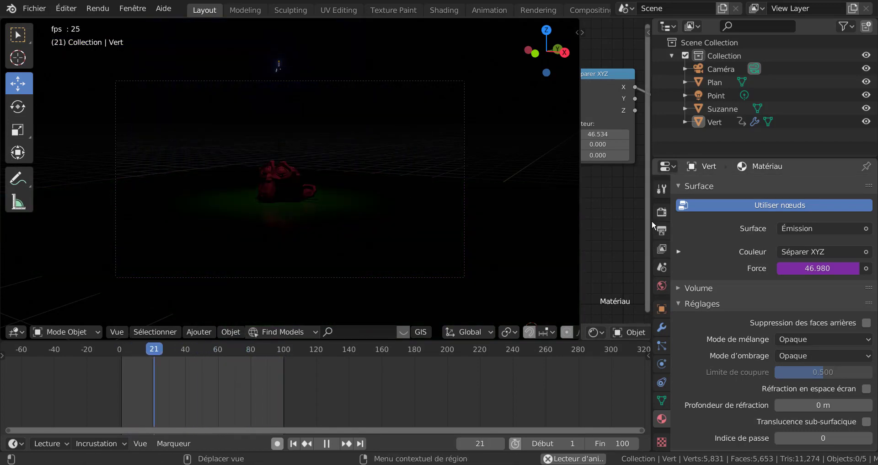
left_click_drag(652, 220, 761, 225)
left_click_drag(806, 227, 808, 227)
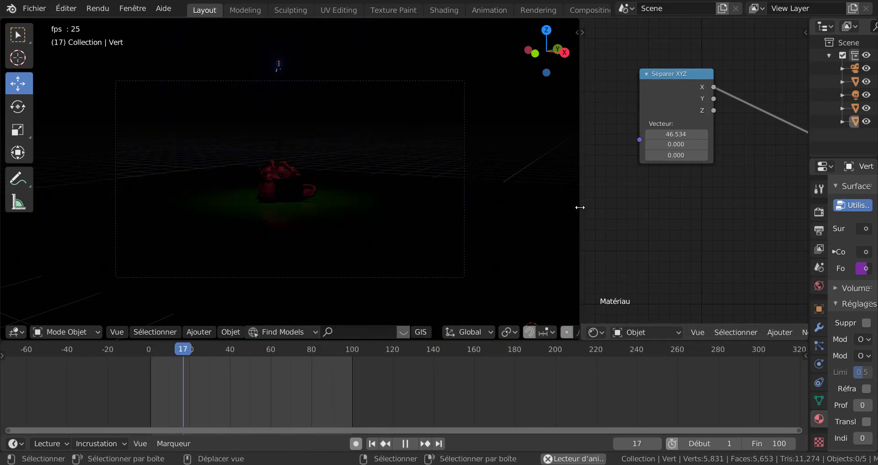
Join the 3D view over the shader editor and reduce the timeline's height to enlarge the animation preview.
right_click(580, 206)
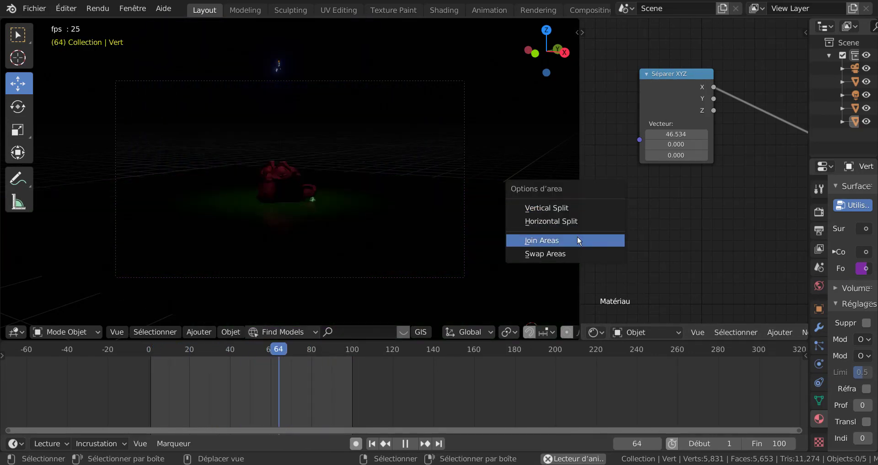
left_click(577, 240)
left_click(619, 235)
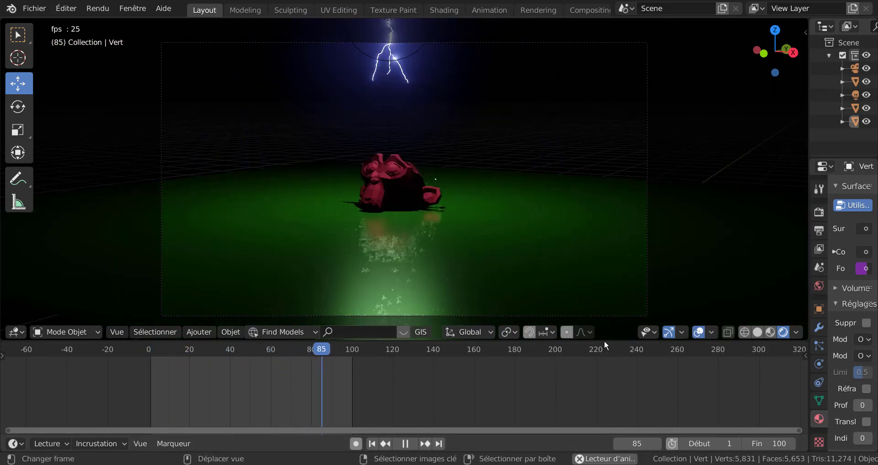
left_click_drag(604, 339, 599, 432)
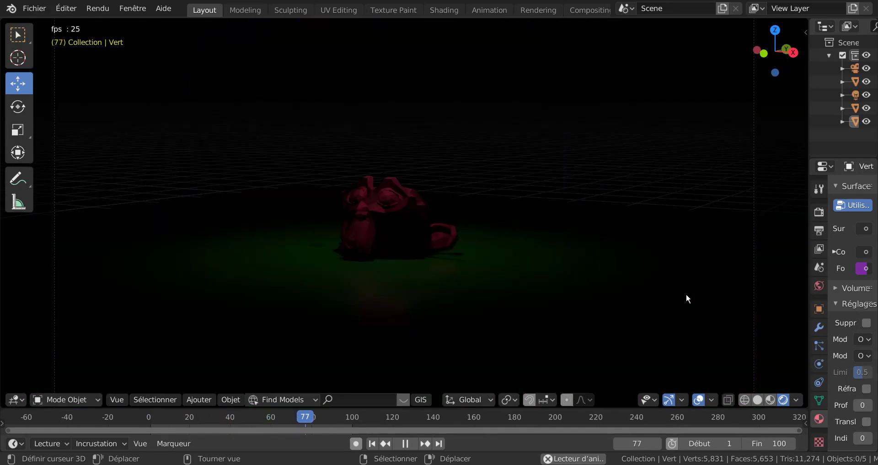
scroll(509, 298, "up", 3)
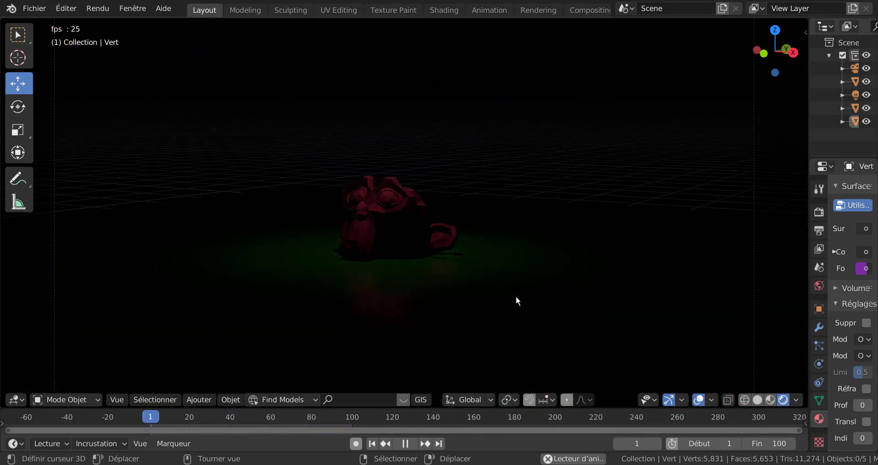
scroll(536, 297, "down", 2)
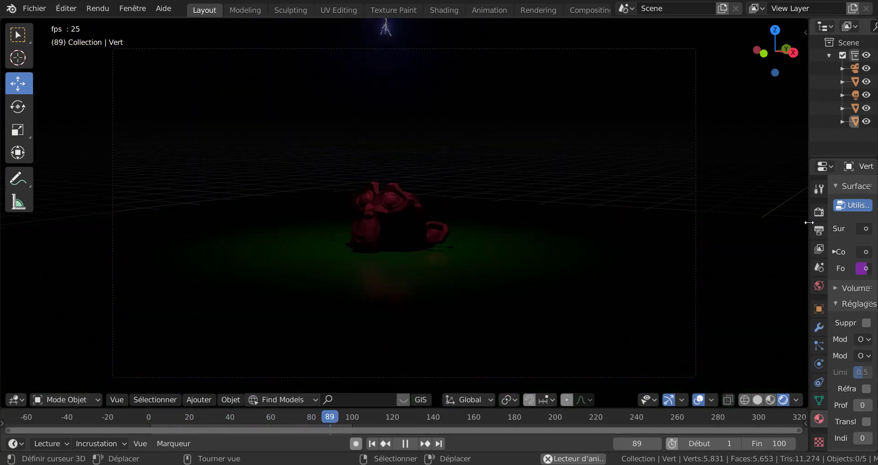
Show the scene's Eevee render settings in the properties editor and leave its column narrow beside the 3D view.
left_click_drag(807, 223, 726, 225)
left_click(735, 212)
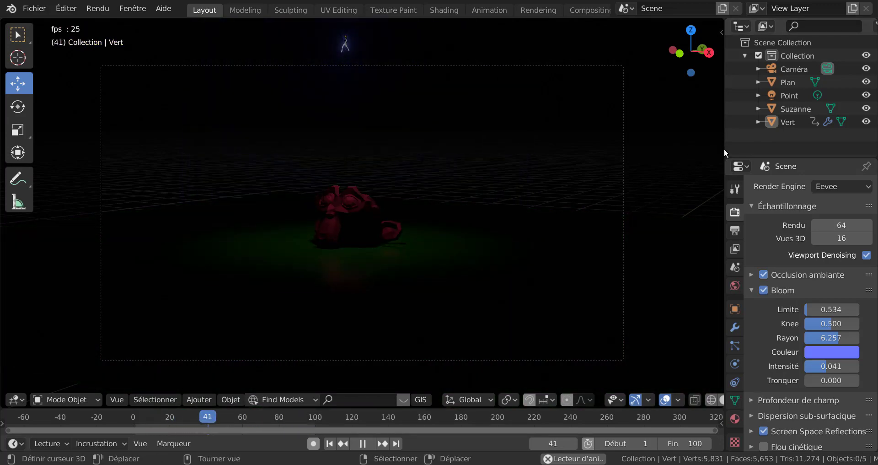
left_click_drag(723, 148, 787, 147)
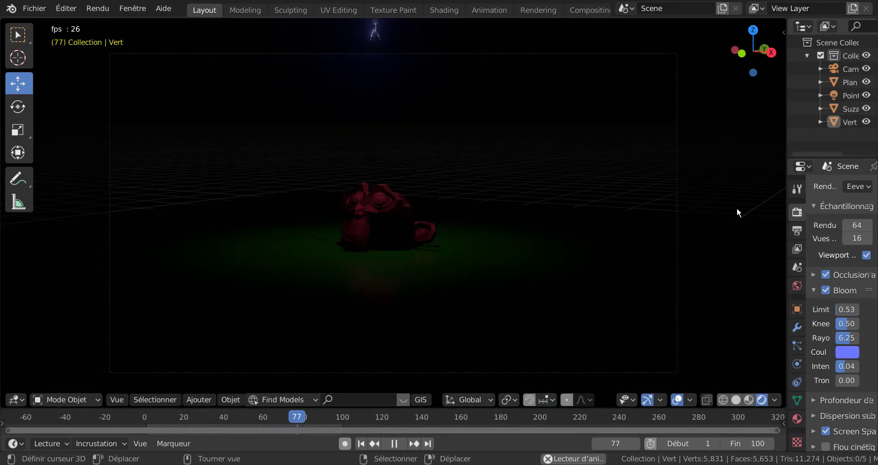